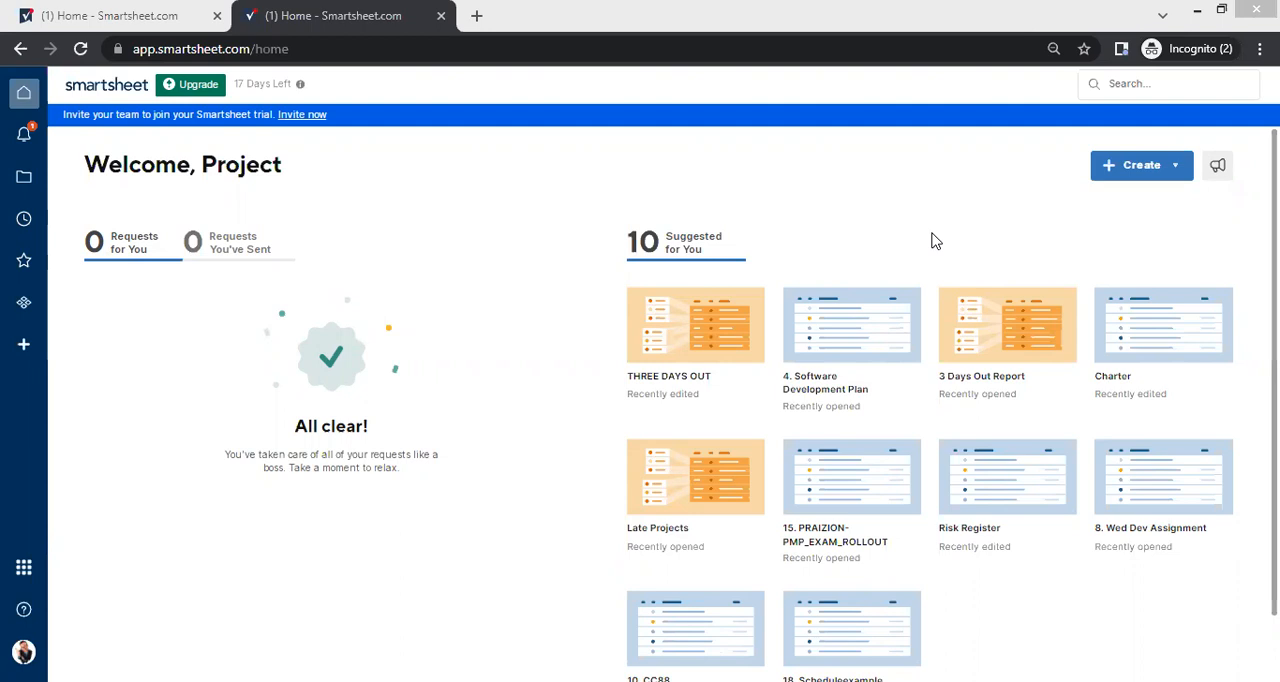
Step: Start a new blank sheet and enter "Stakeholder Register" as its name
click(1127, 176)
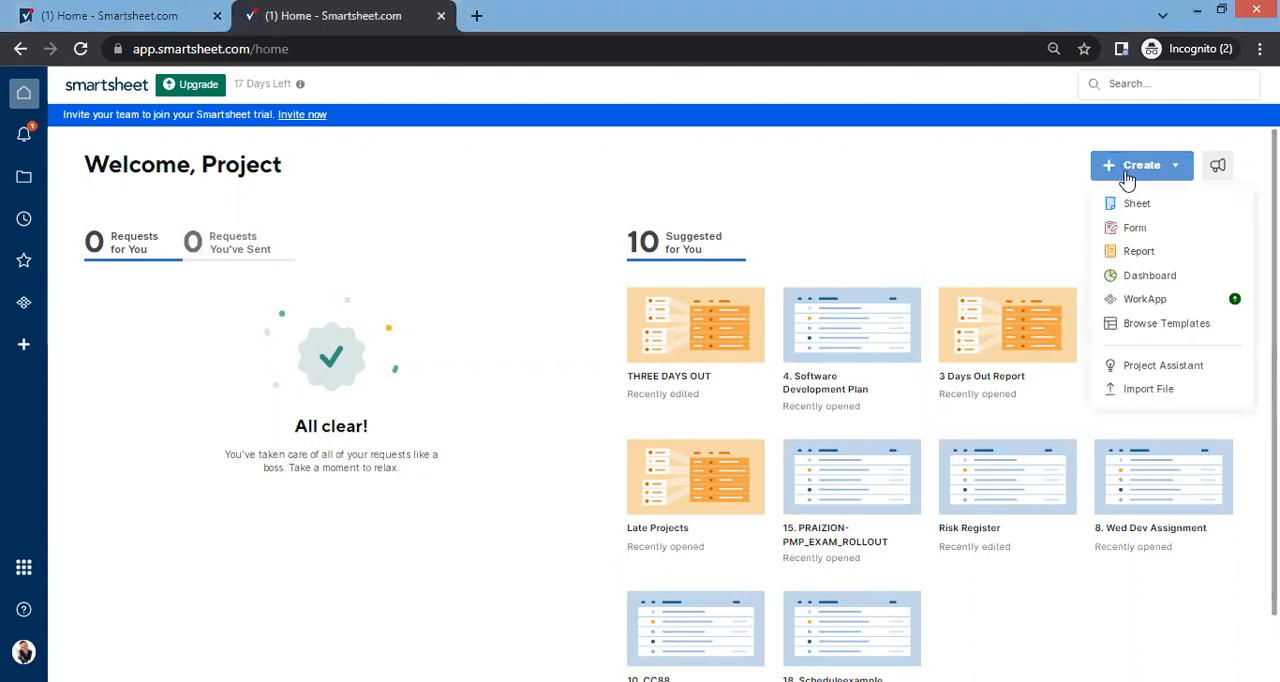
click(1137, 203)
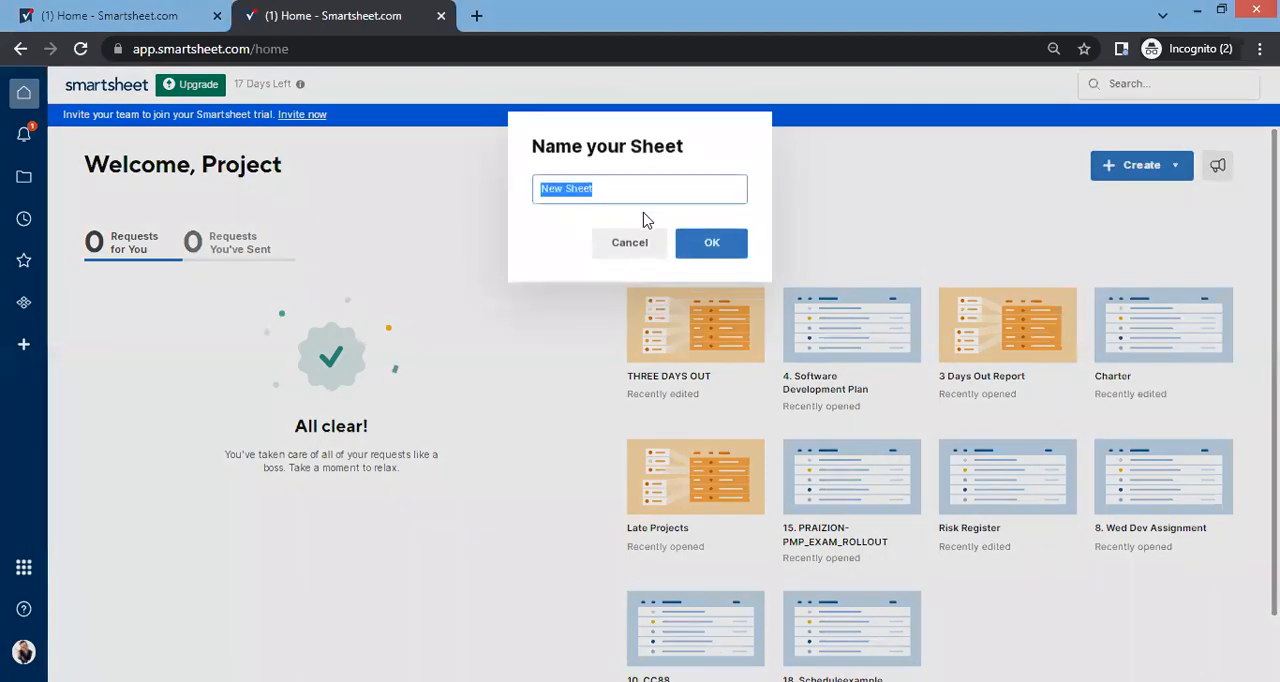
text(sTAKEa)
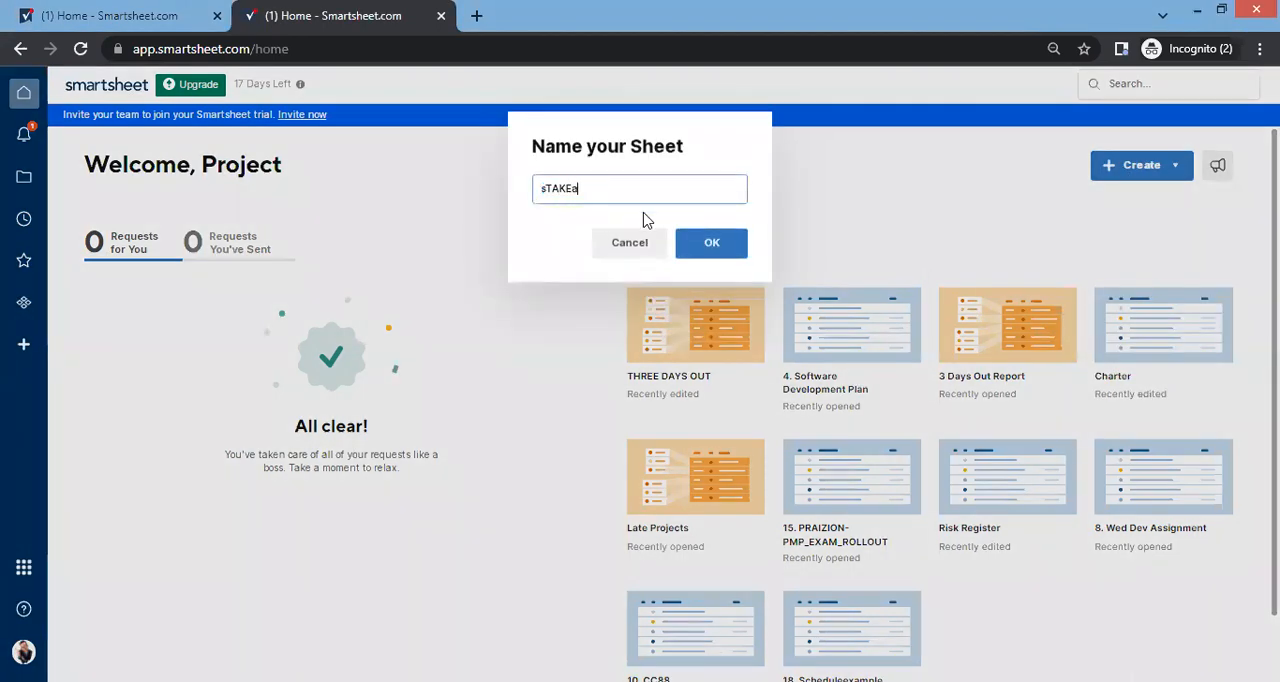
key(ctrl+a)
text(sTAKEa)
key(ctrl+a)
key(BackSpace)
text(Stakeholder Register)
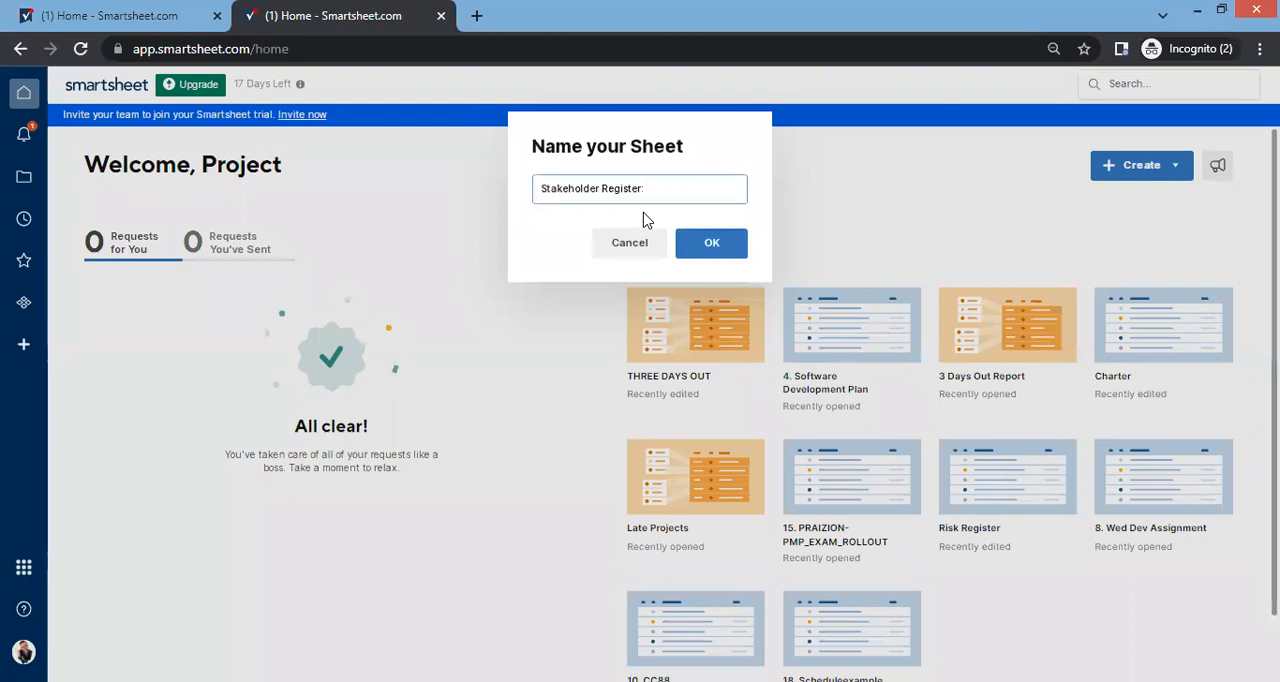
Step: Extend the sheet name with ": PM:" followed by the project manager's full name
text(PM)
text(P)
key(BackSpace)
text(Joe Bloggs)
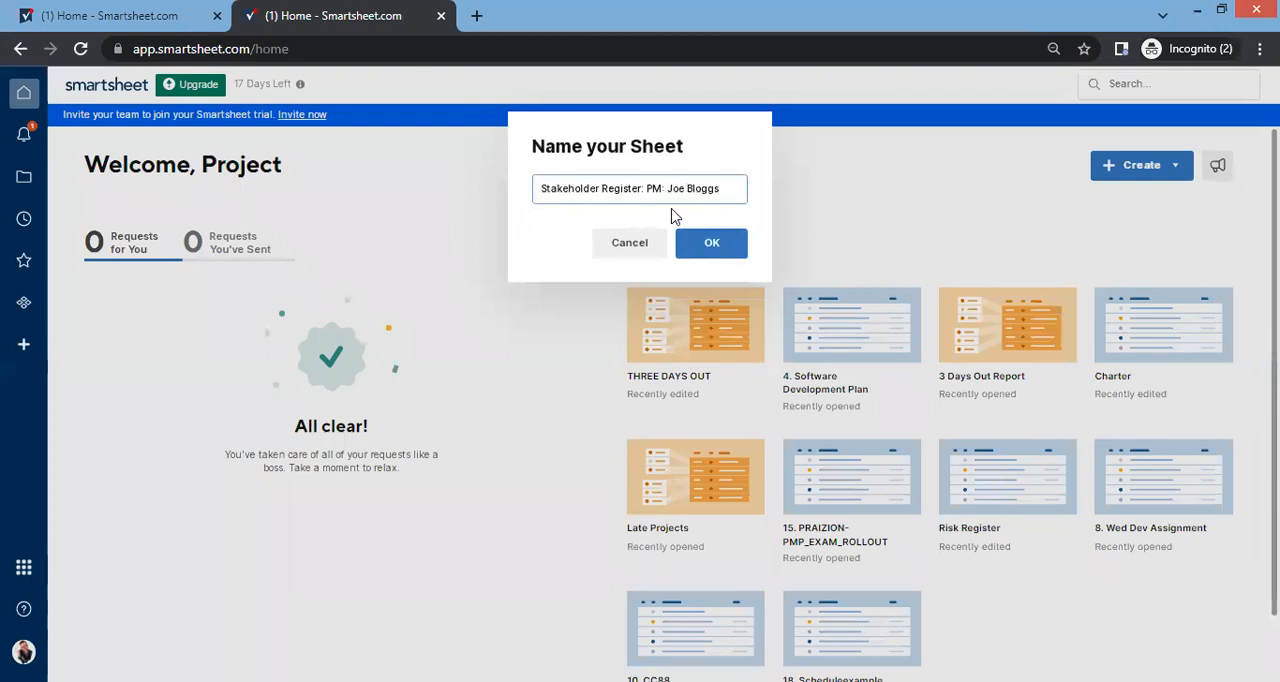
Step: Add "VBX11" after "Stakeholder Register" in the sheet name and create the sheet
click(640, 188)
key(BackSpace)
text(VE)
text(X)
text(1)
click(709, 248)
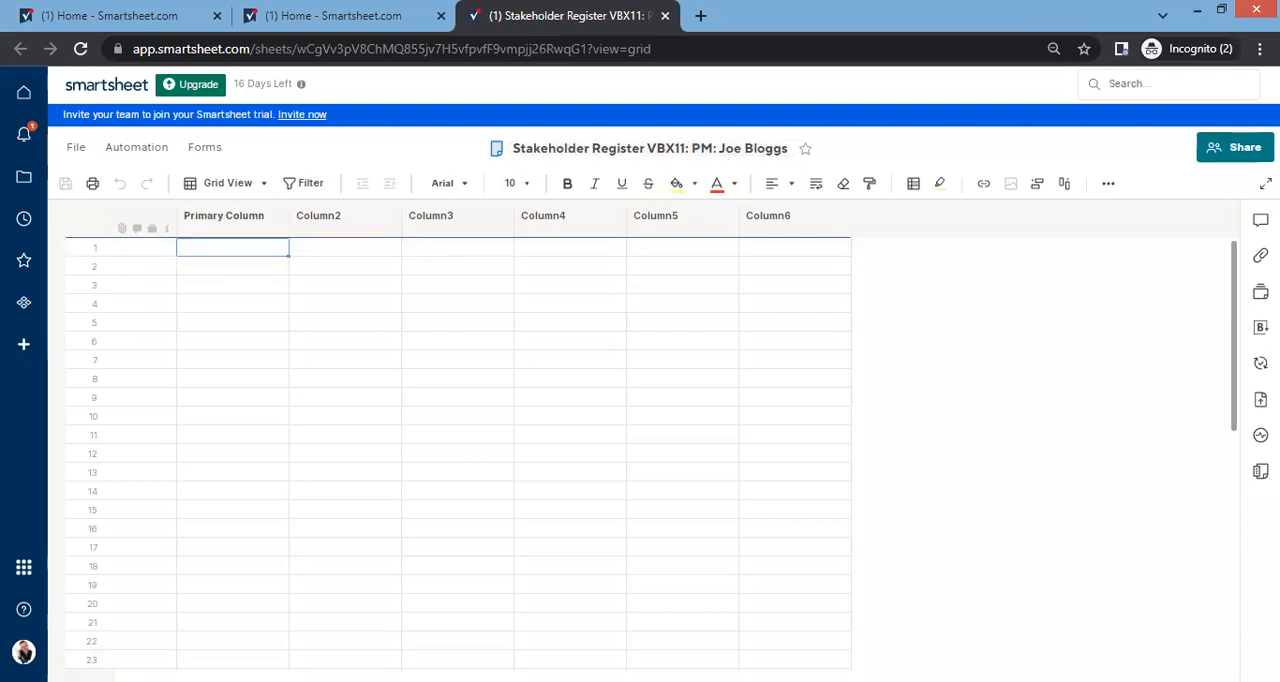
Step: Rename the primary column to "Name" and Column2 to "Position"
double_click(224, 224)
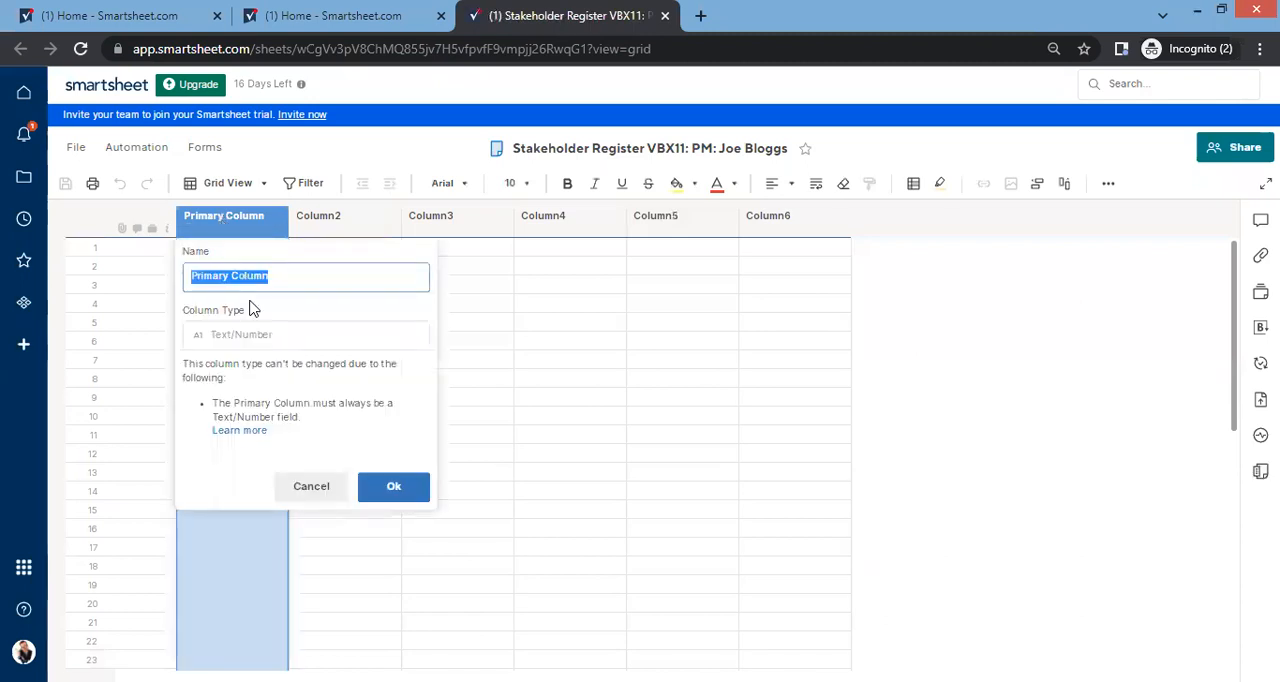
text(Name)
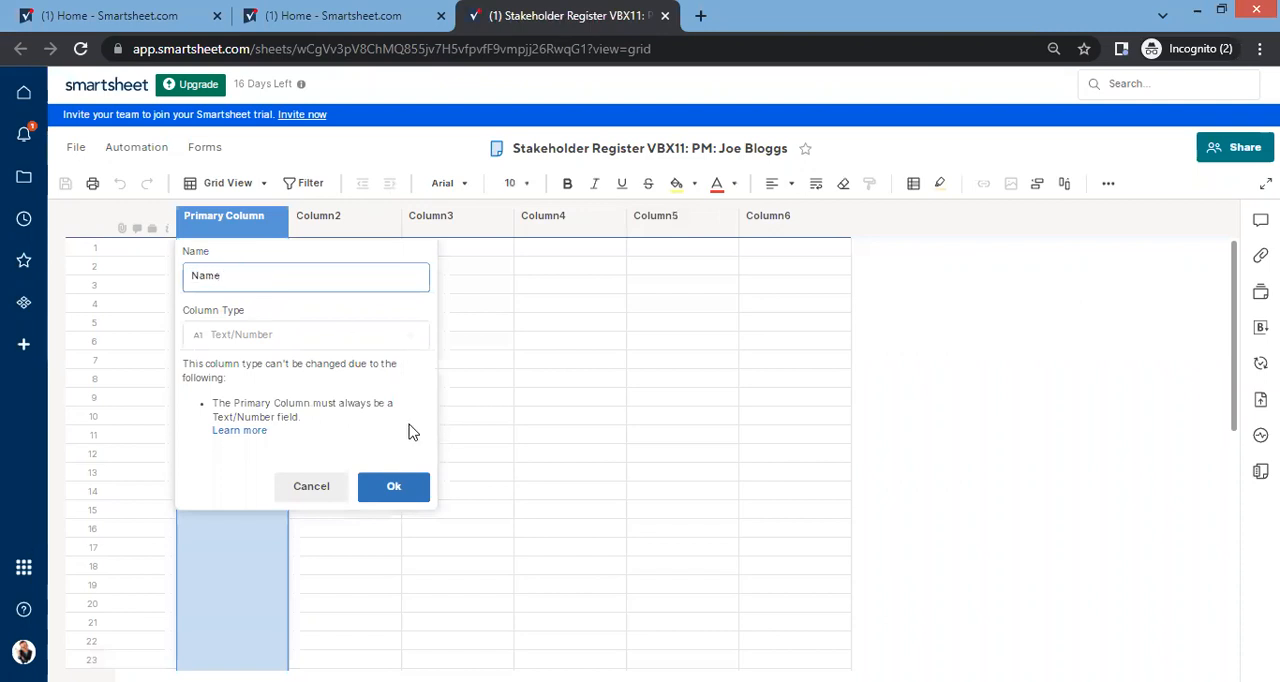
click(386, 492)
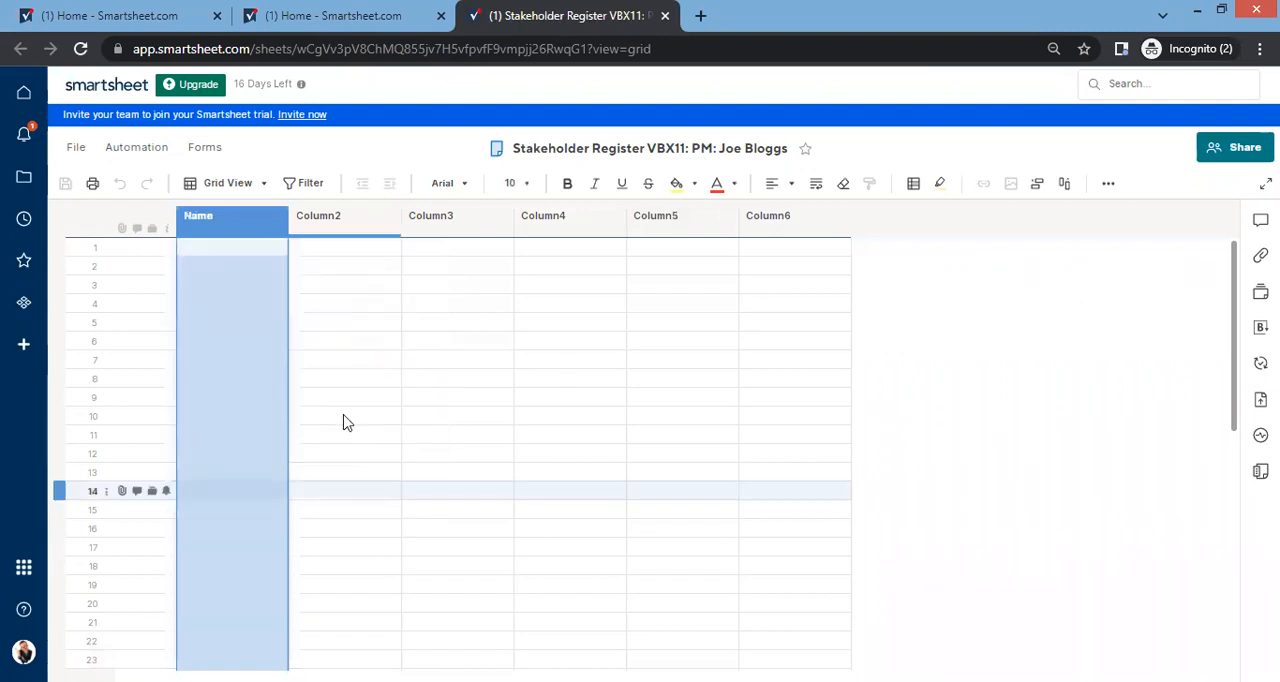
double_click(331, 222)
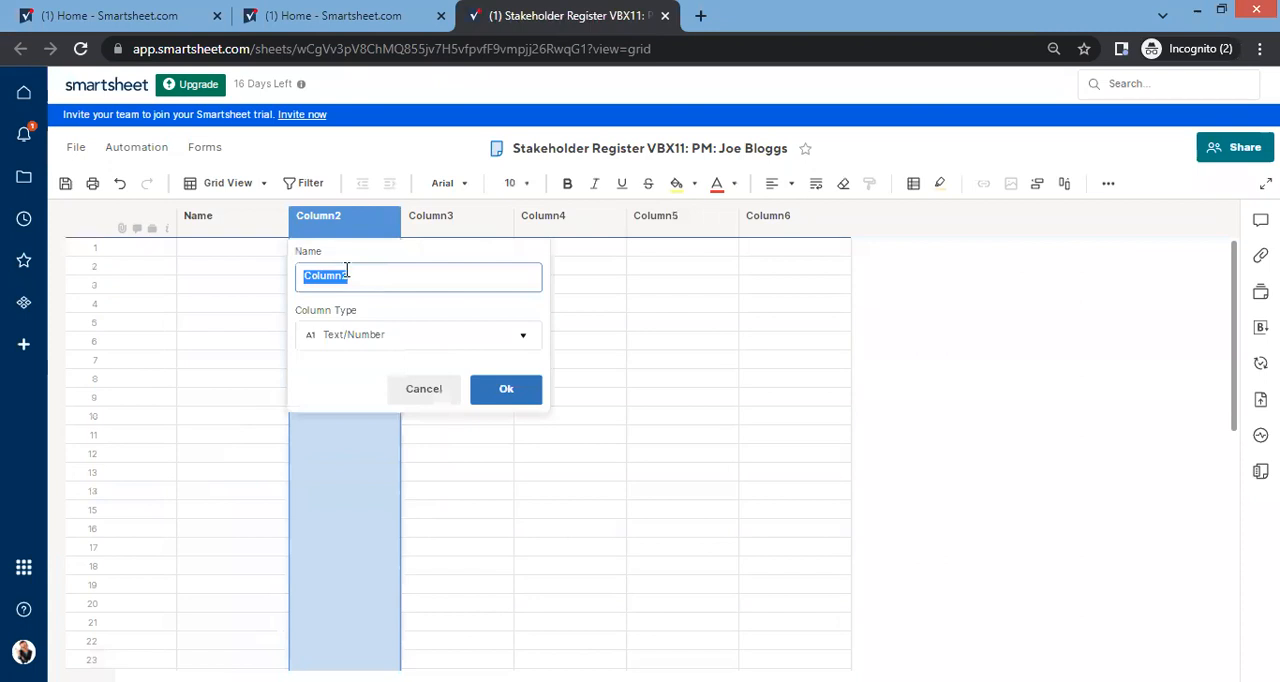
text(Position)
key(Return)
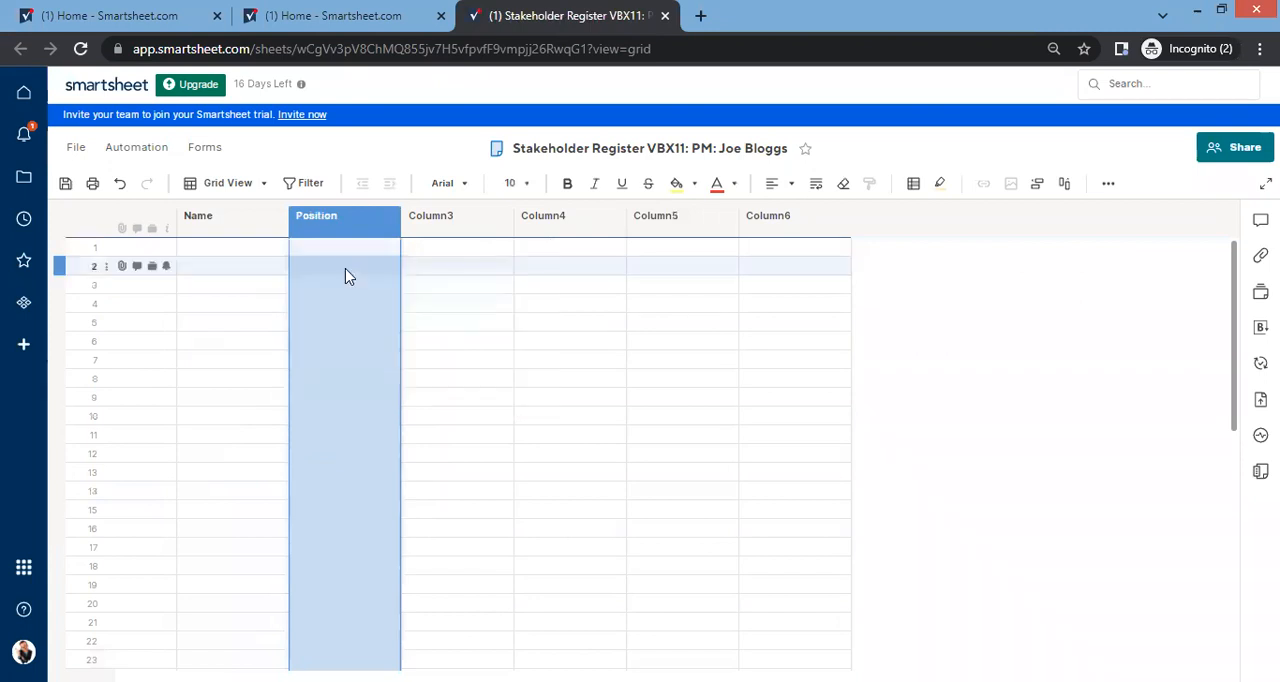
Step: Rename Column3 to "Company" and Column4 to "Contact Phone", keeping the Text/Number type
double_click(423, 231)
text(Company)
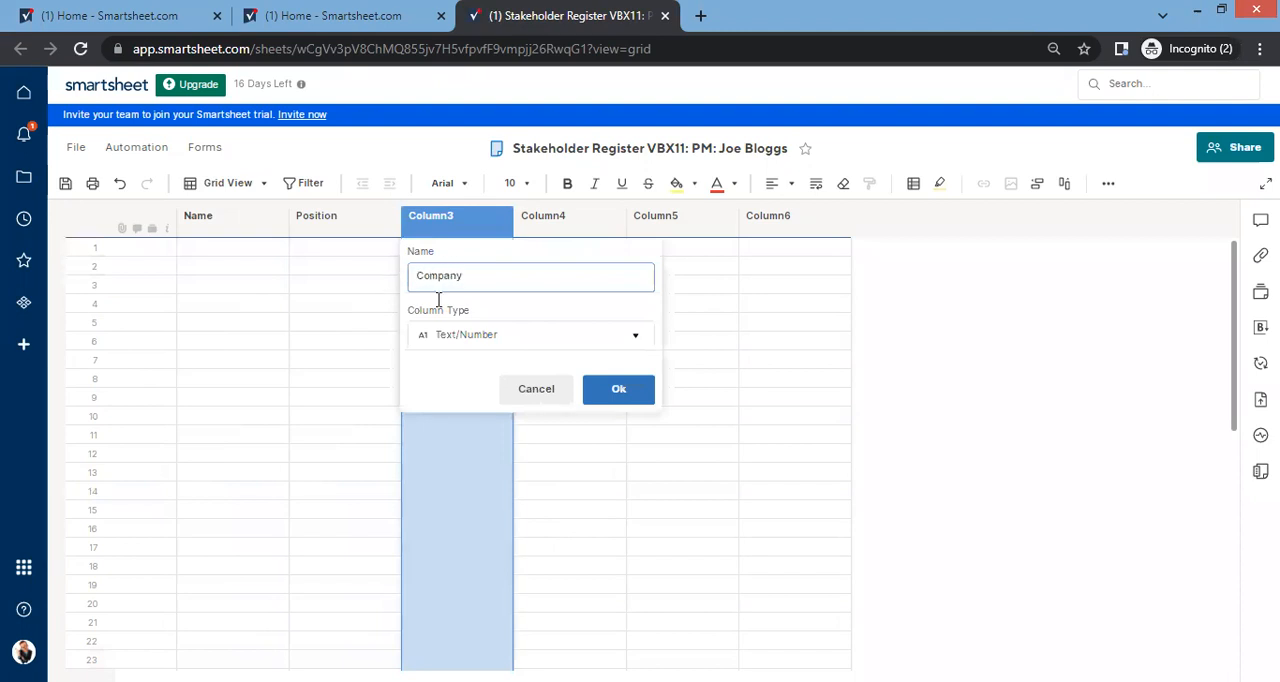
click(632, 398)
double_click(566, 228)
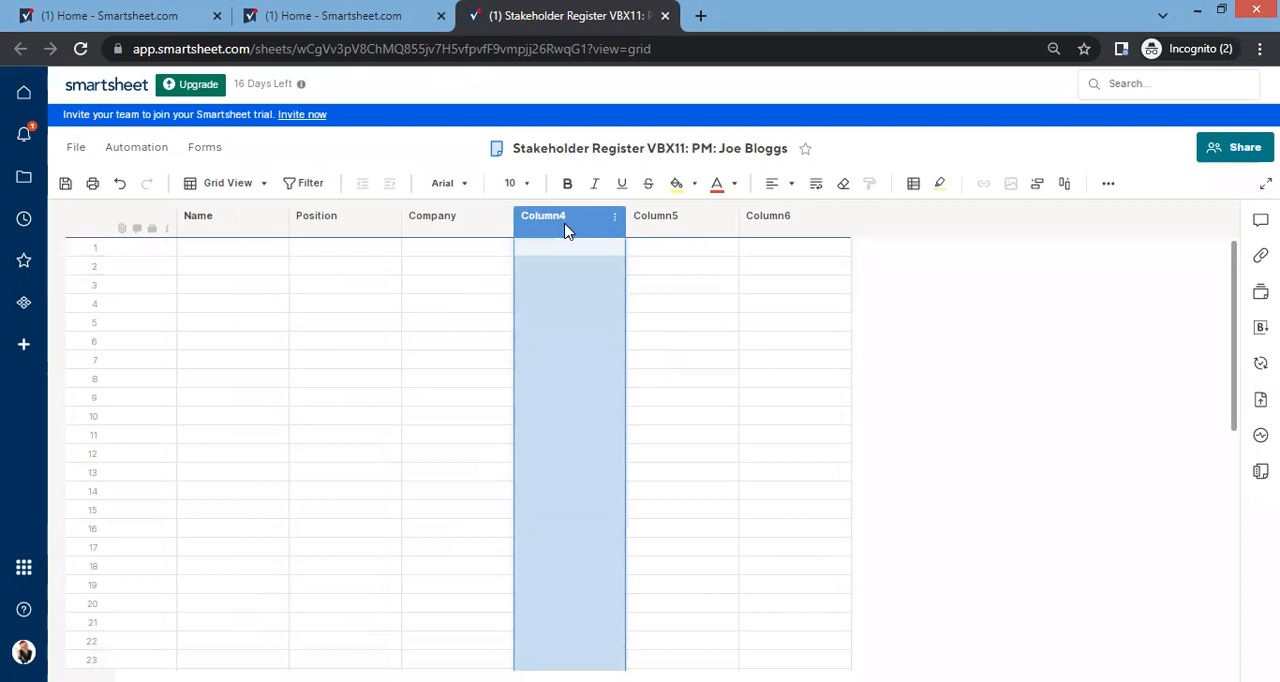
text(Contact)
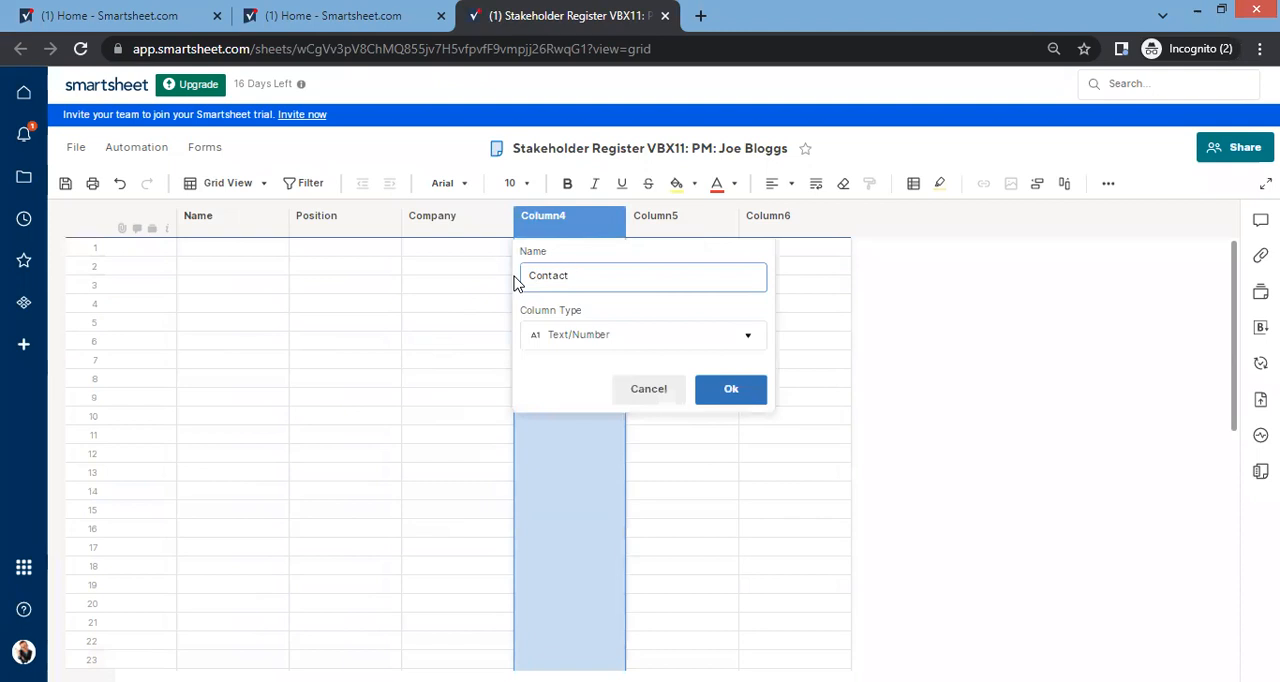
text(Phone)
key(Return)
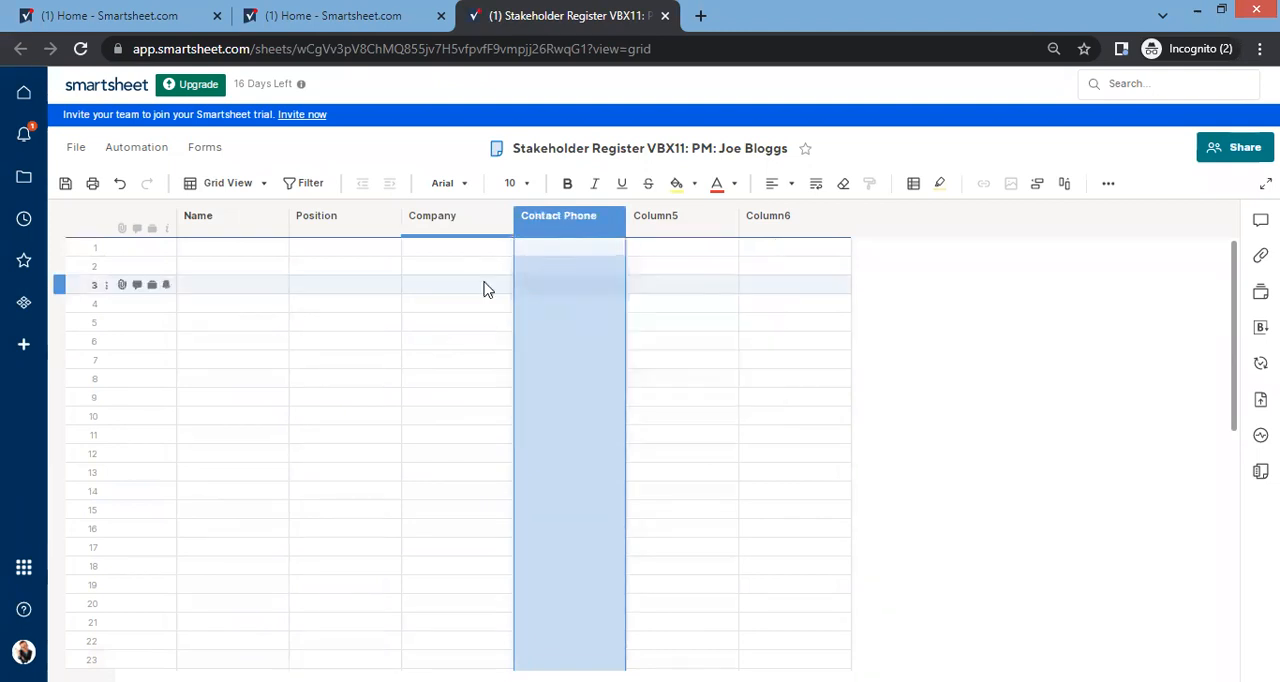
Step: Rename Column5 to "Role", keeping the Text/Number column type
double_click(662, 218)
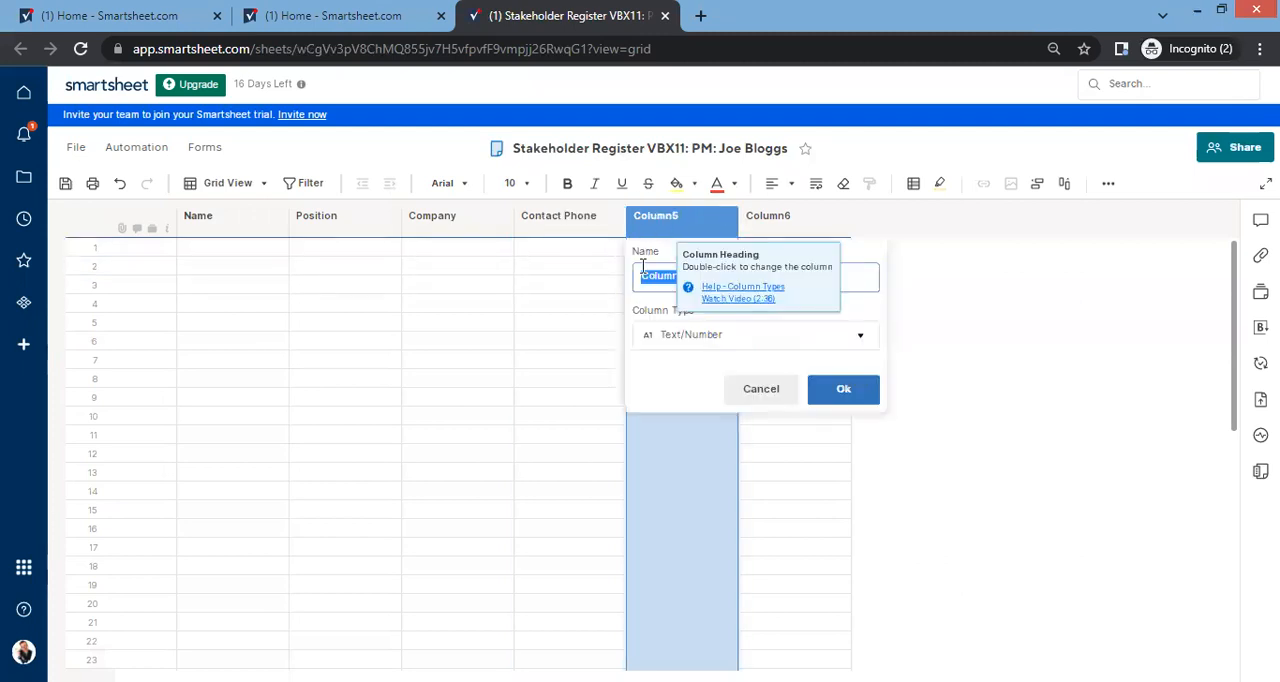
text(Role)
key(Return)
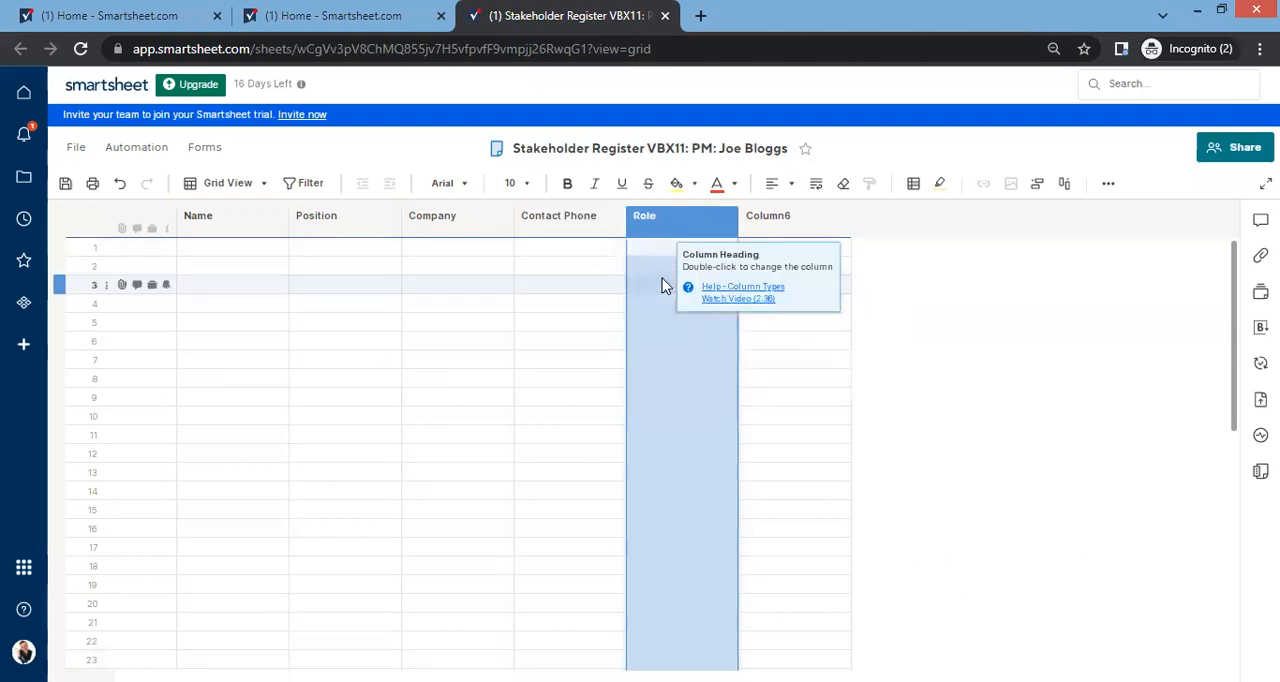
Step: Insert a new column named "Expectation" to the right of Column6
right_click(791, 221)
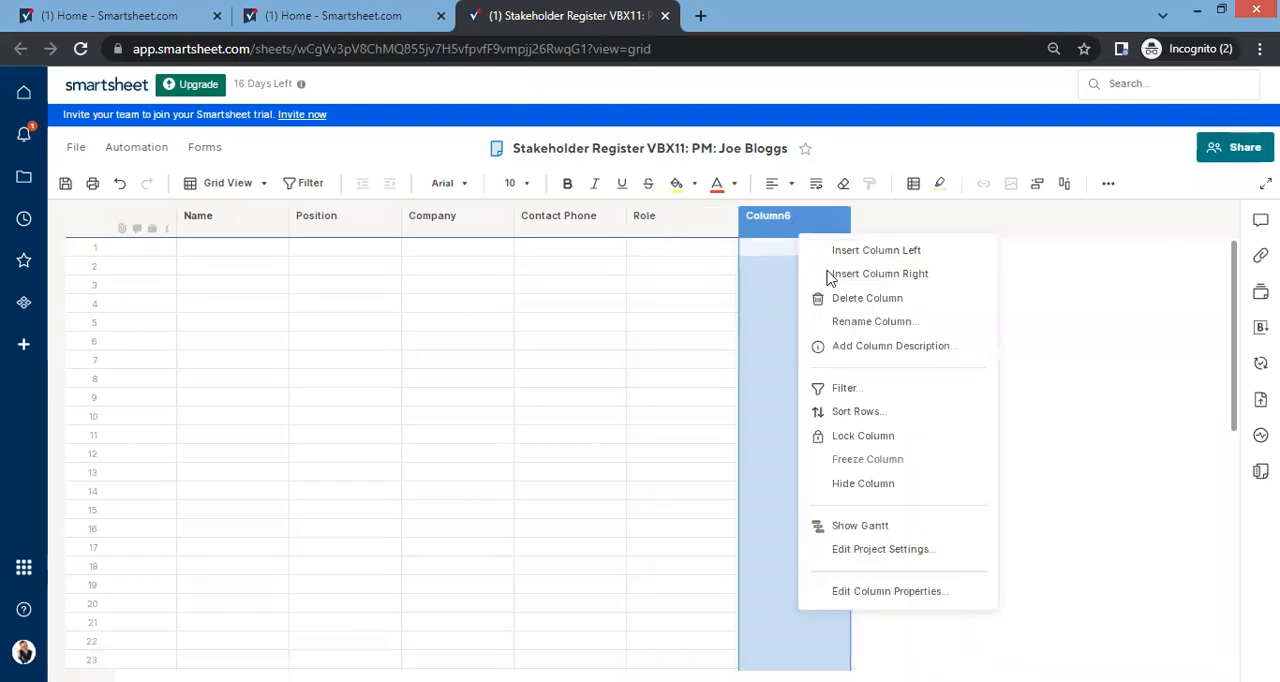
click(874, 272)
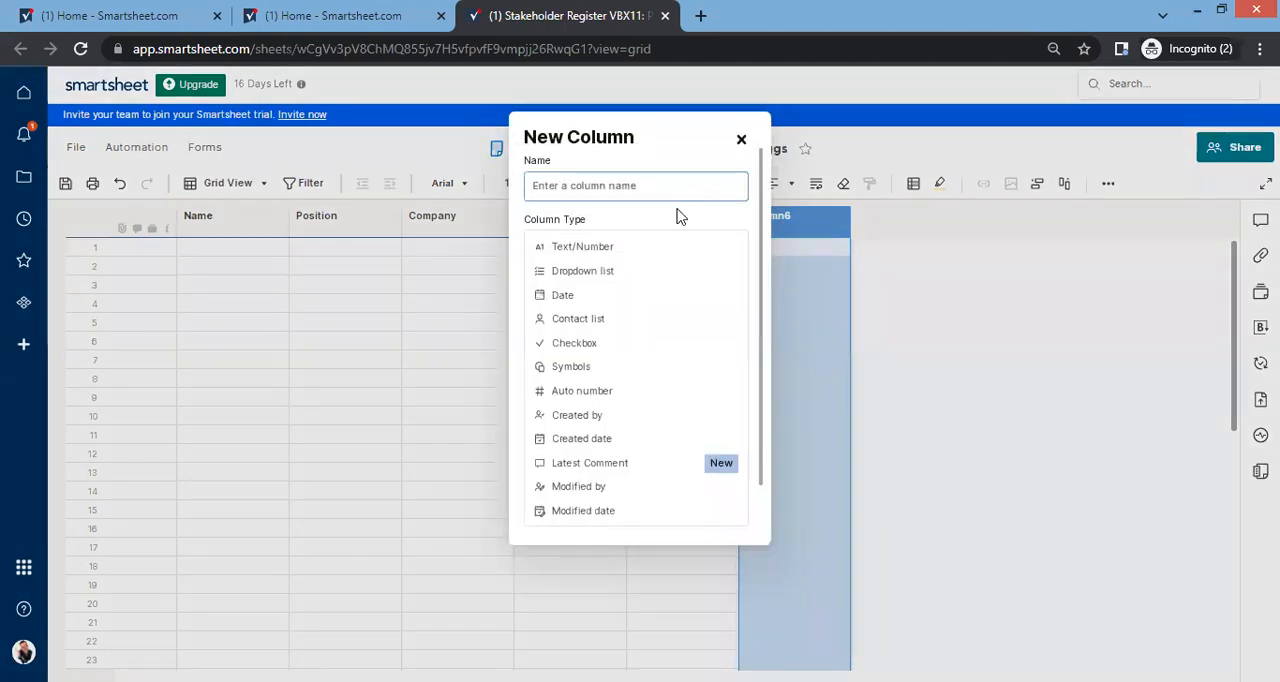
text(Expectation)
key(Return)
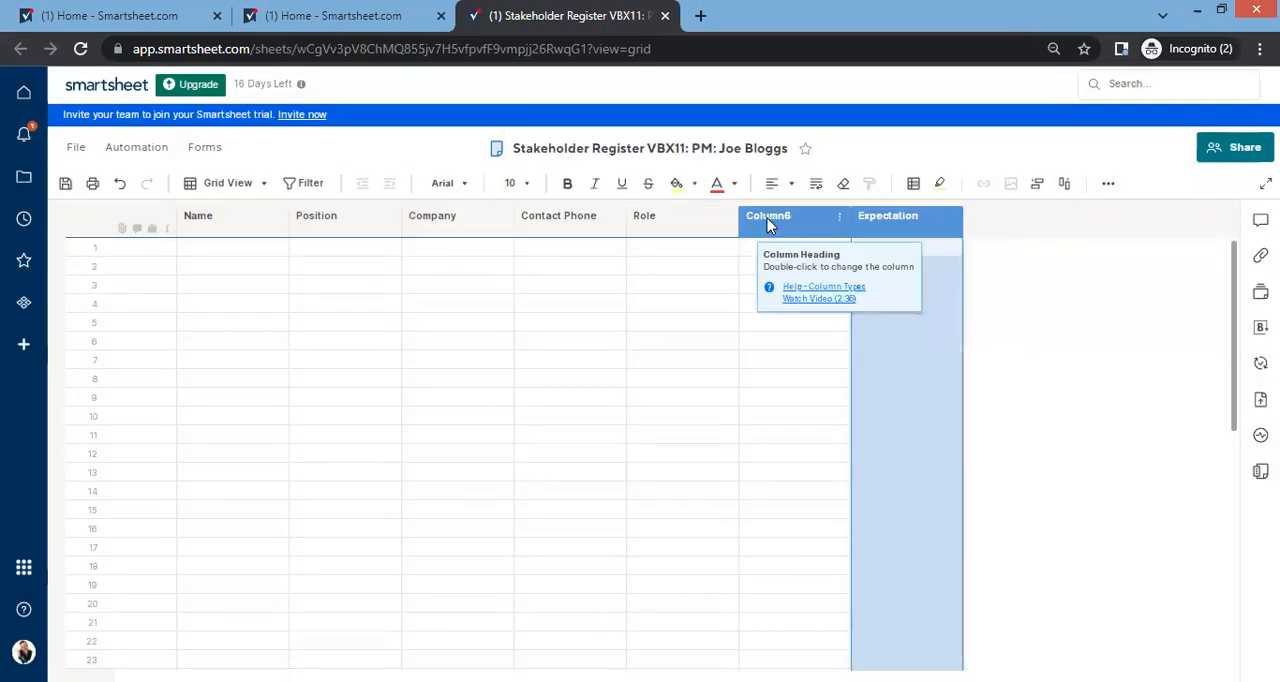
Step: Rename Column6, between Role and Expectation, to "Requirement"
double_click(767, 224)
text(R)
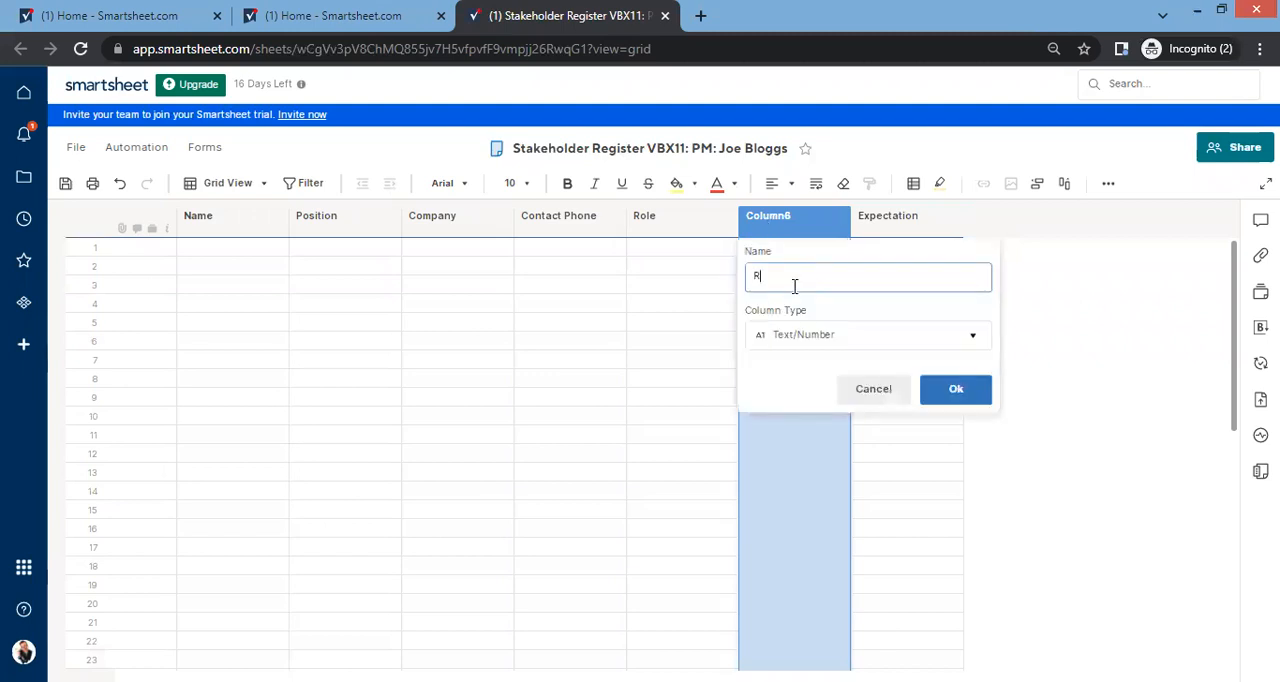
text(equitemen)
key(BackSpace)
key(BackSpace)
key(BackSpace)
key(BackSpace)
key(BackSpace)
text(rement)
key(Return)
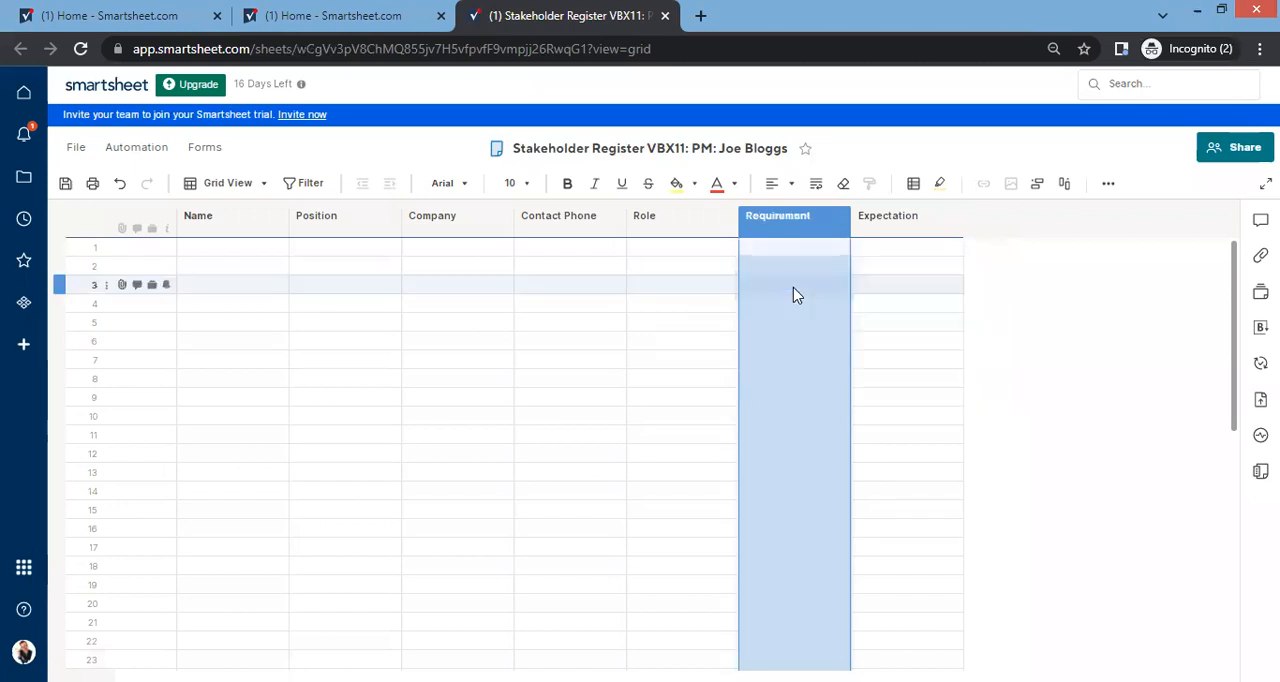
Step: Insert a new column named "Influence/Interest" to the right of the Expectation column
right_click(905, 220)
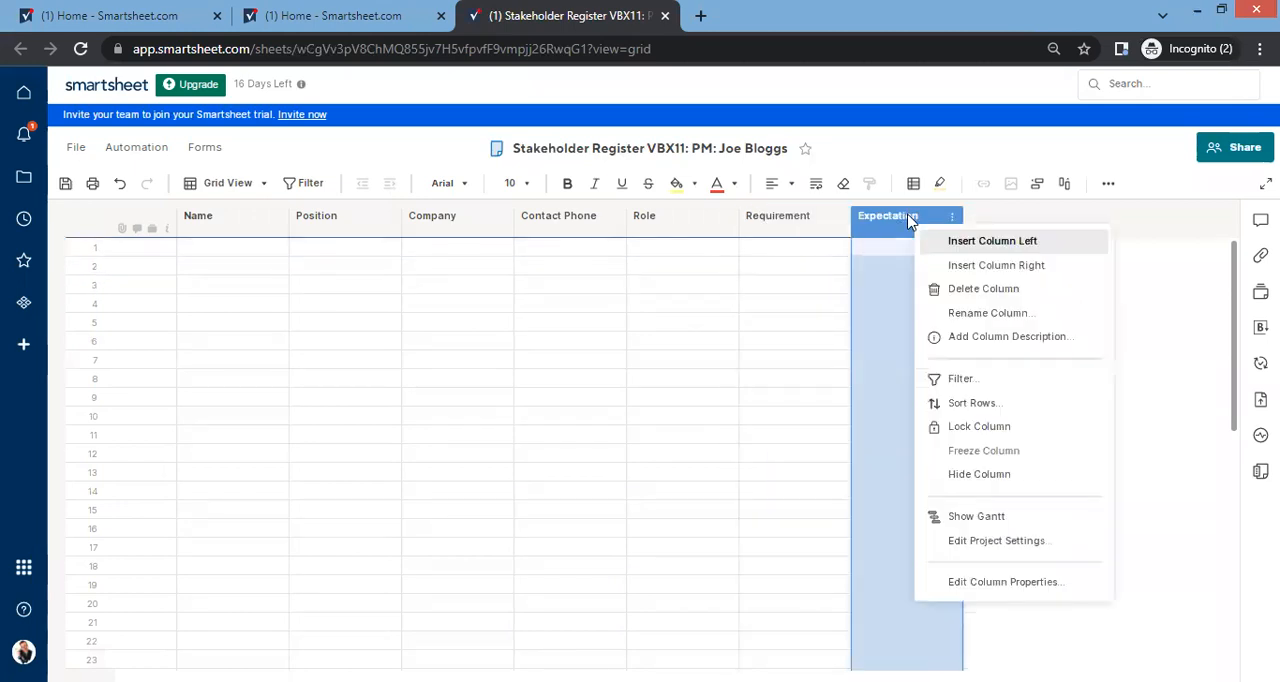
click(971, 264)
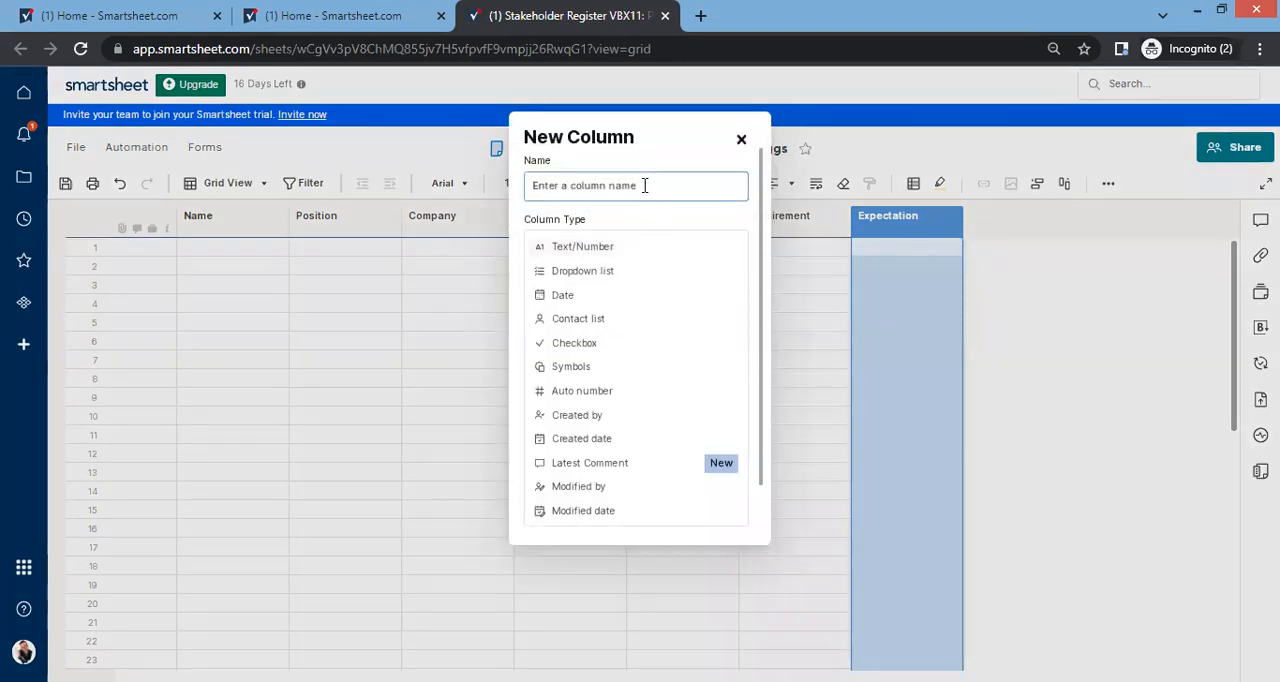
text(Influence/Interest)
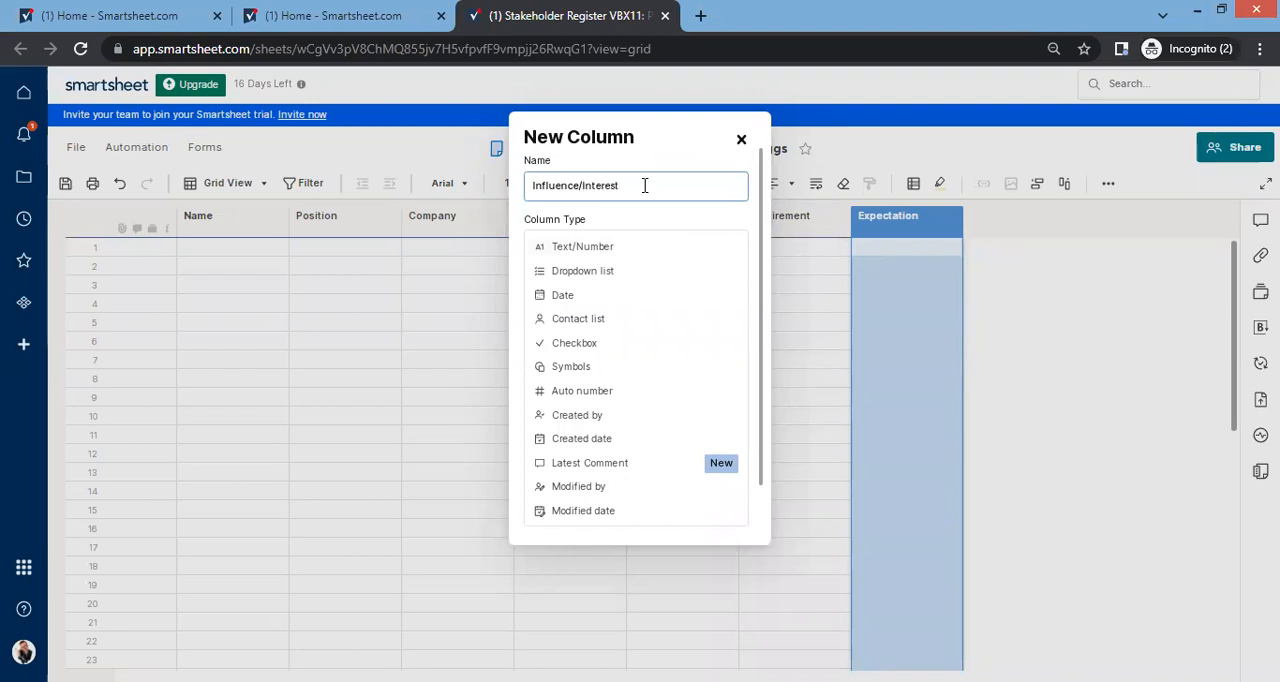
key(Return)
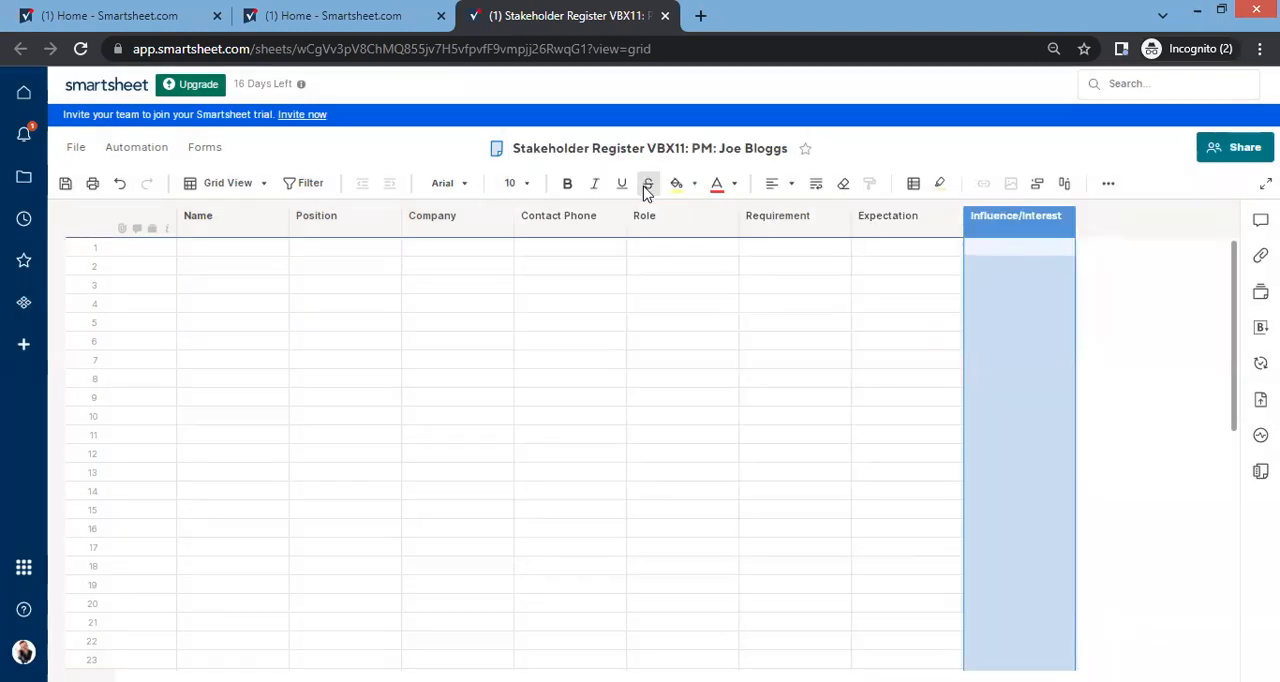
Step: Insert a new column named "Interest" to the right of the Influence/Interest column
right_click(1033, 224)
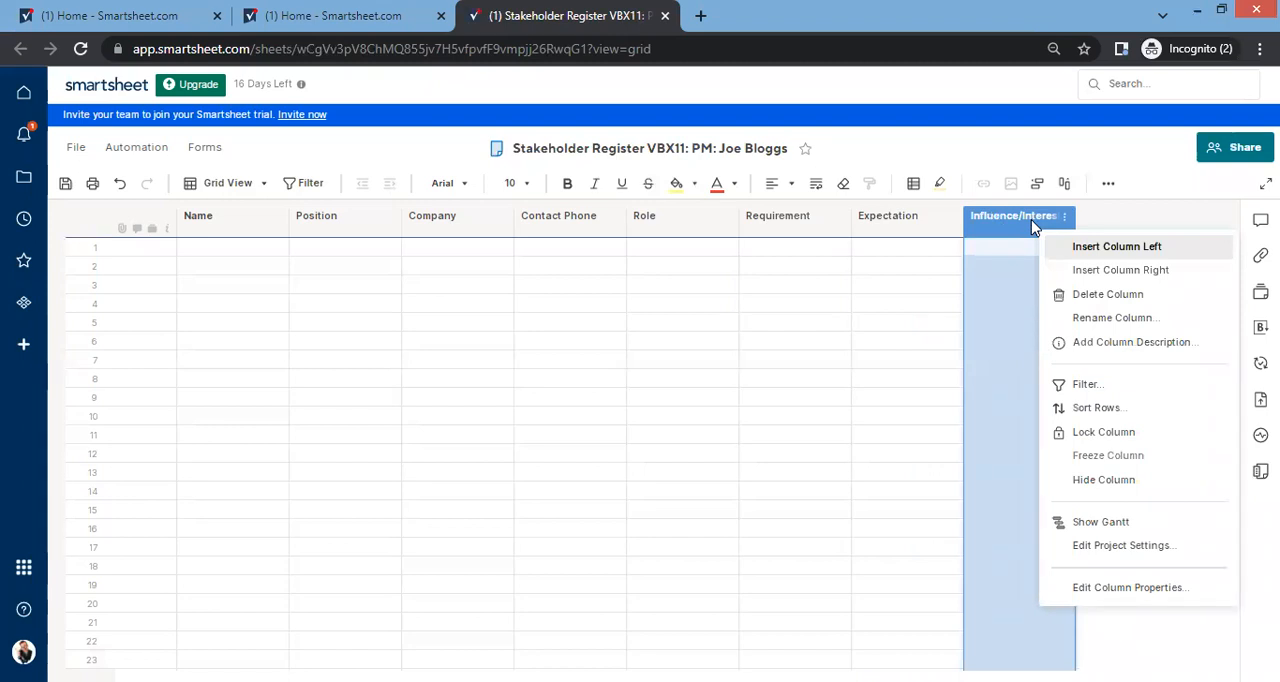
click(1128, 269)
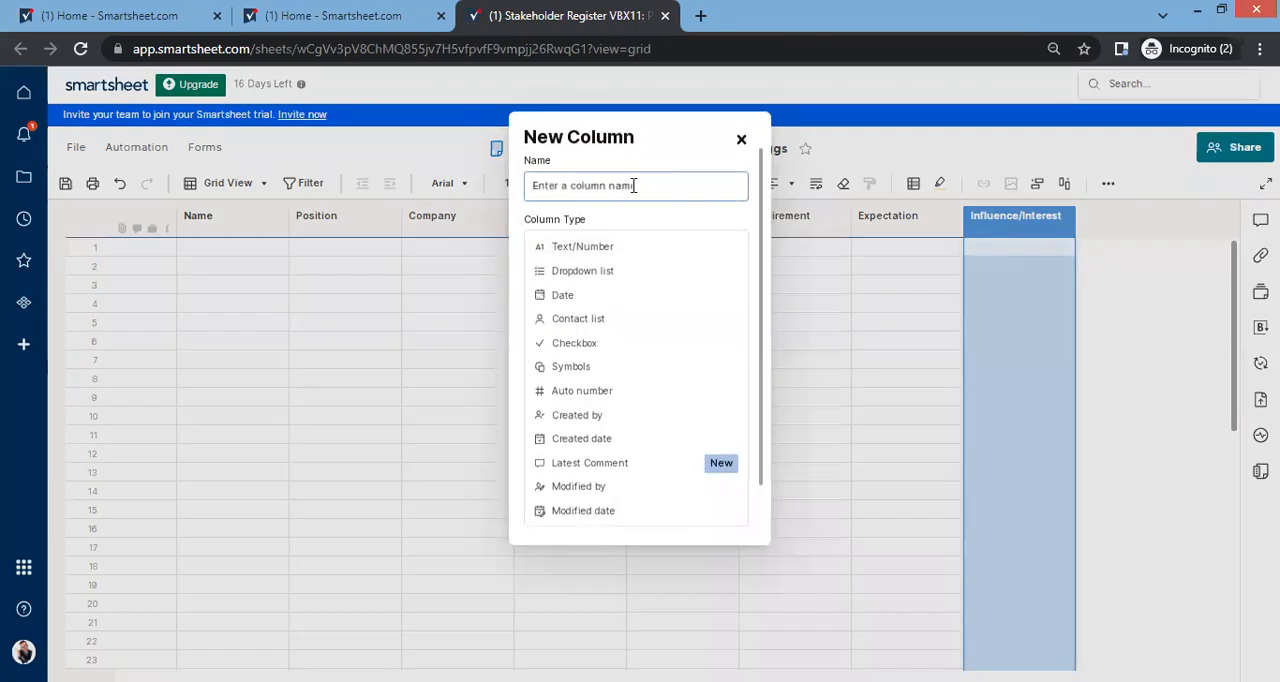
text(Interest)
key(Return)
Step: Shorten the Influence/Interest column's name to "Influence"
double_click(1016, 216)
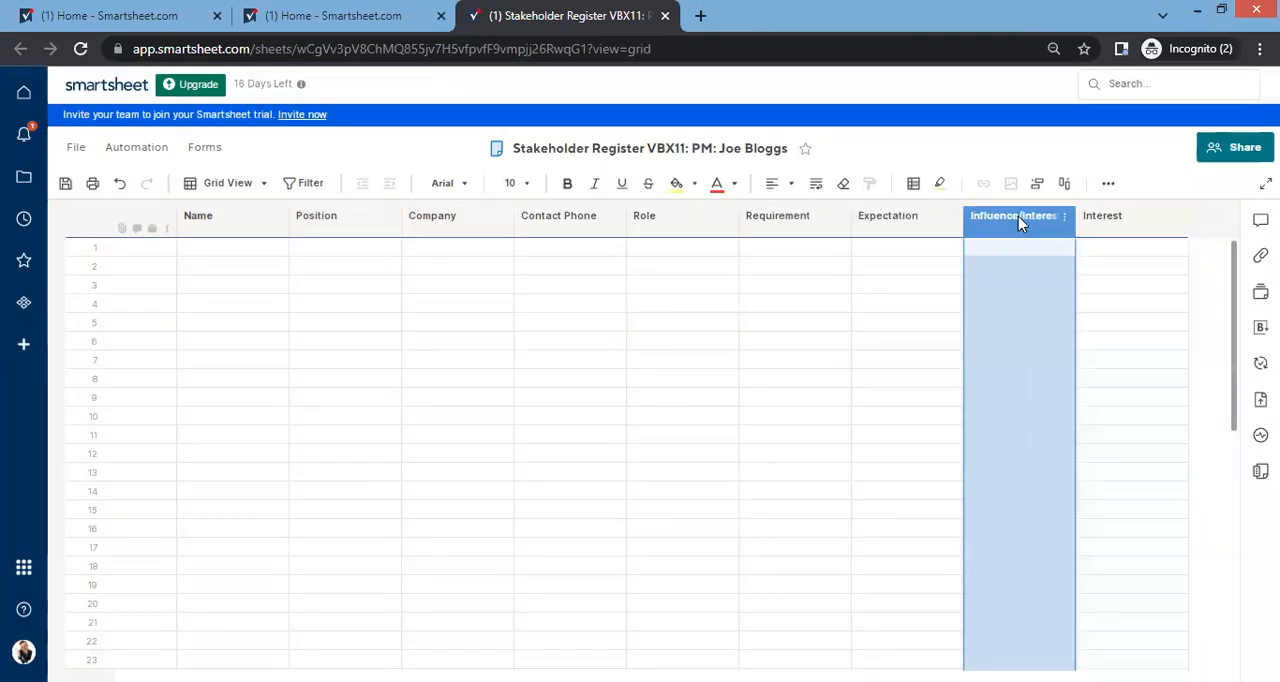
click(1156, 272)
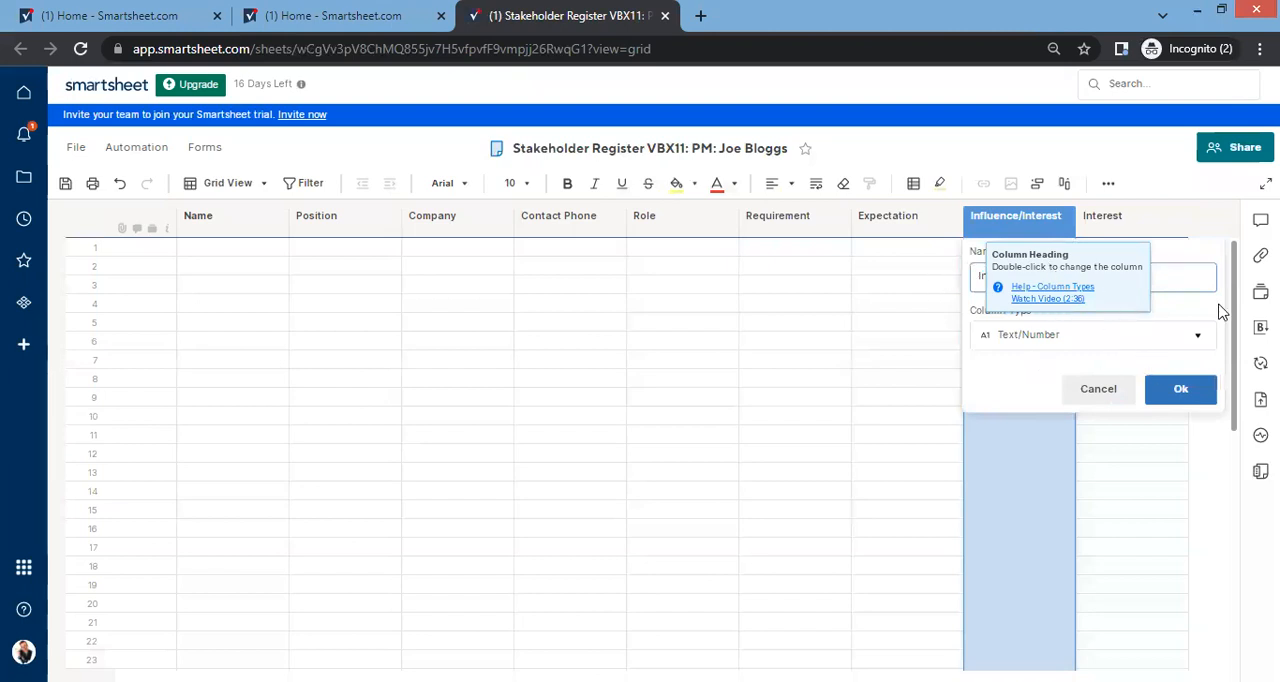
key(Return)
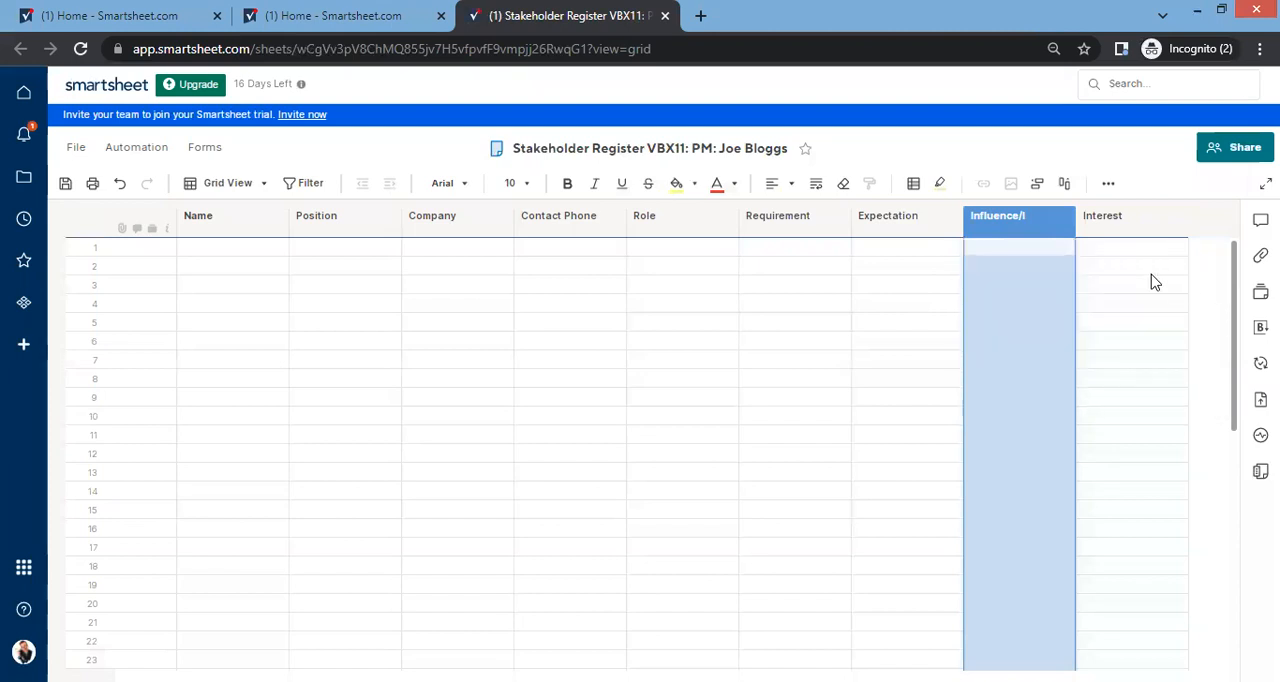
double_click(1052, 228)
click(1038, 280)
key(BackSpace)
key(BackSpace)
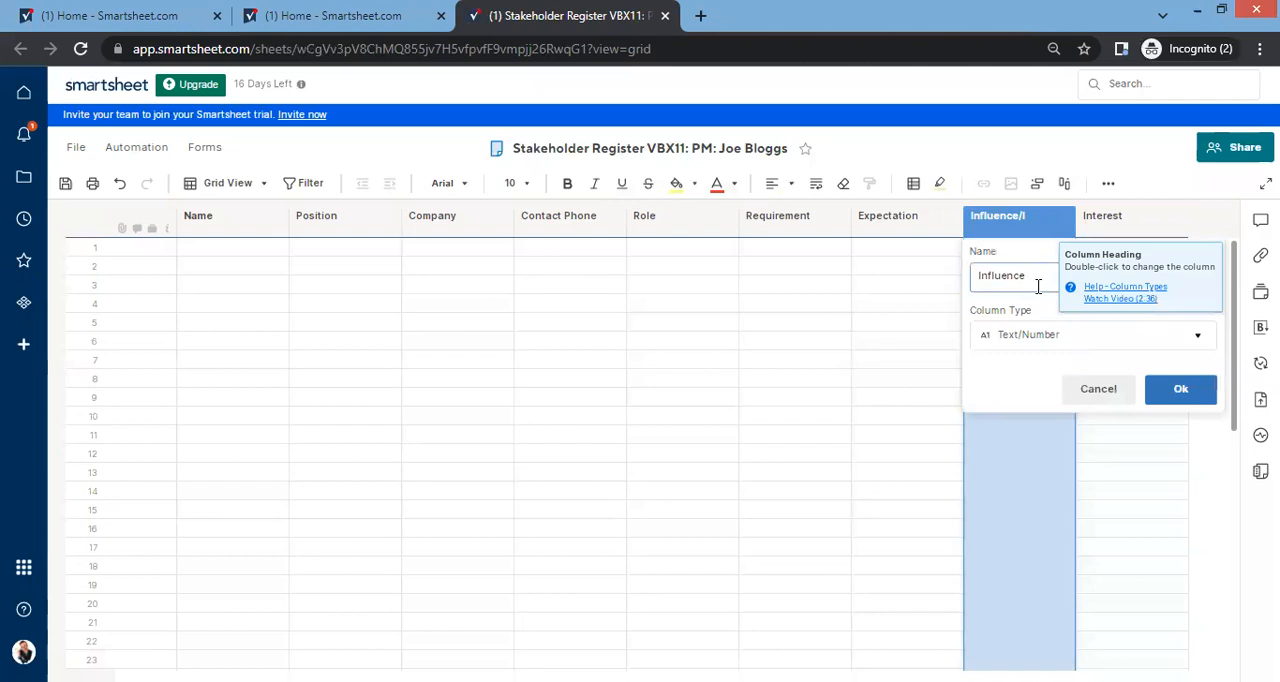
key(Return)
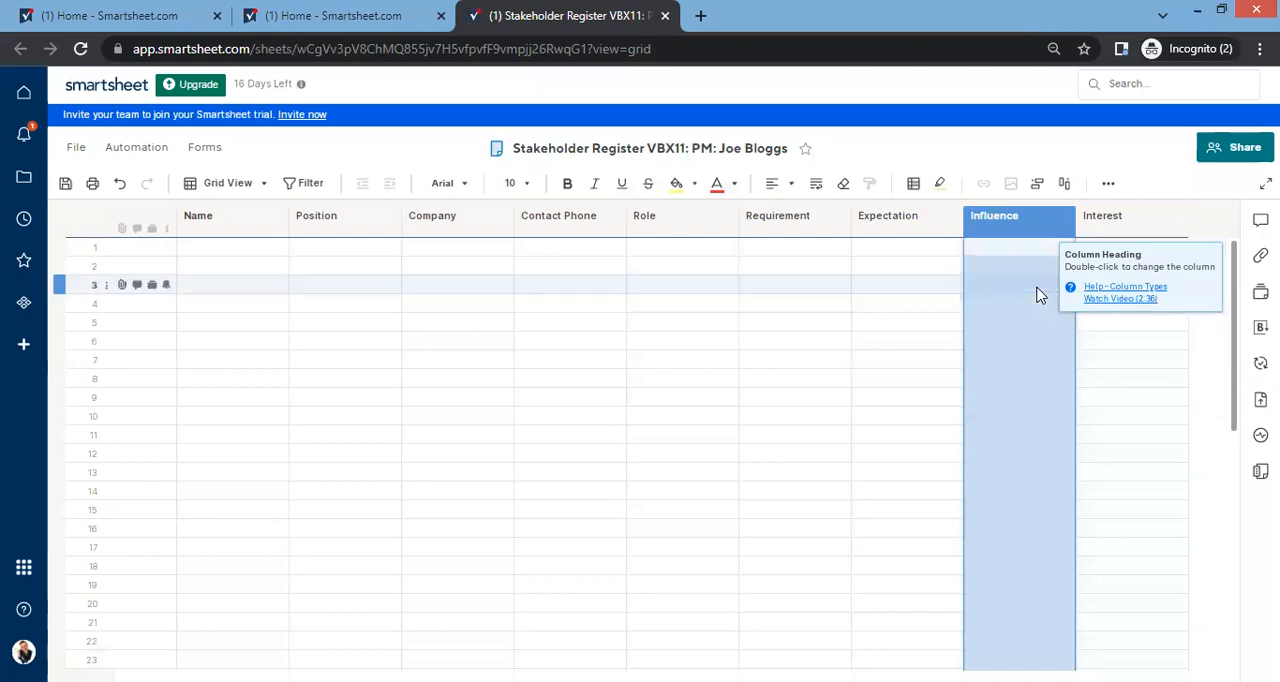
Step: Insert a new column named "Power" to the right of the Interest column
right_click(1134, 230)
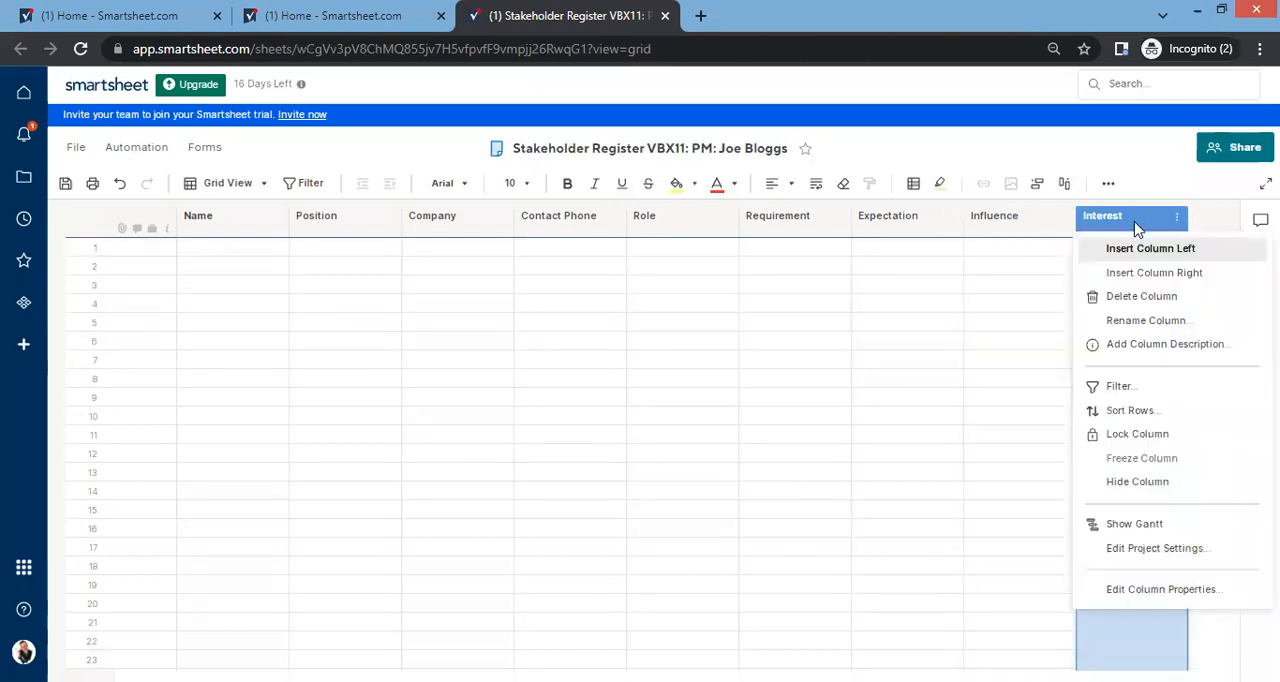
click(1178, 274)
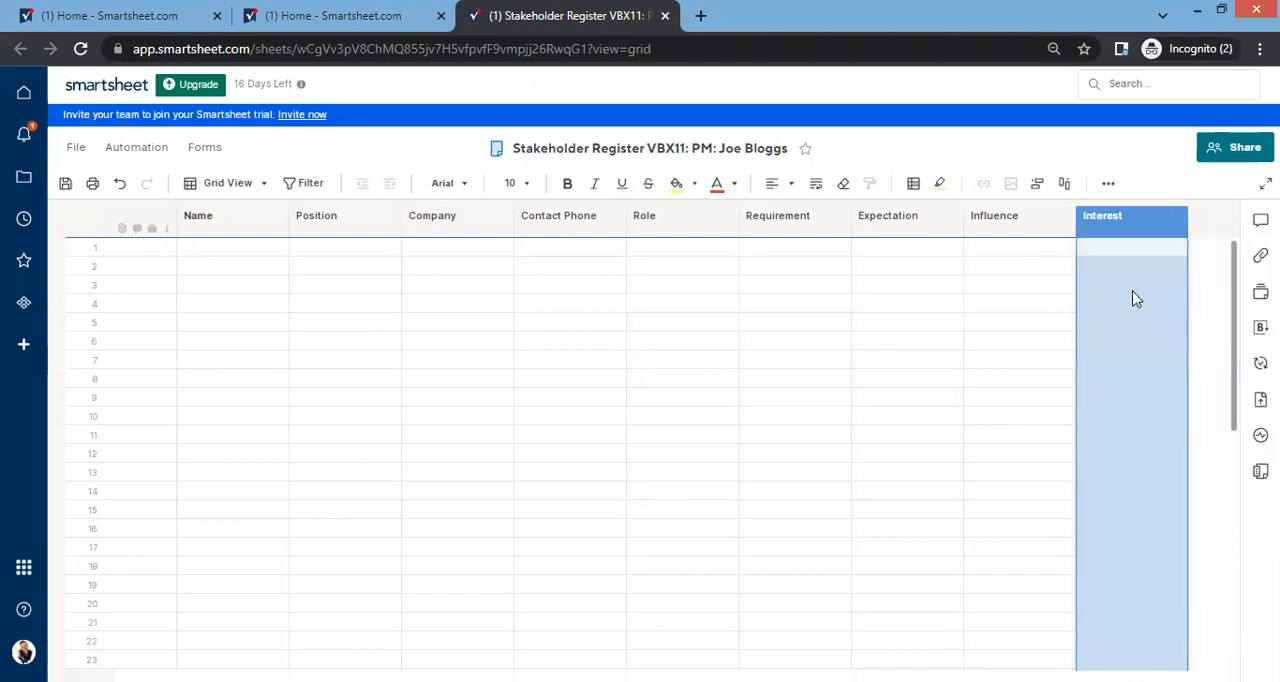
text(Power)
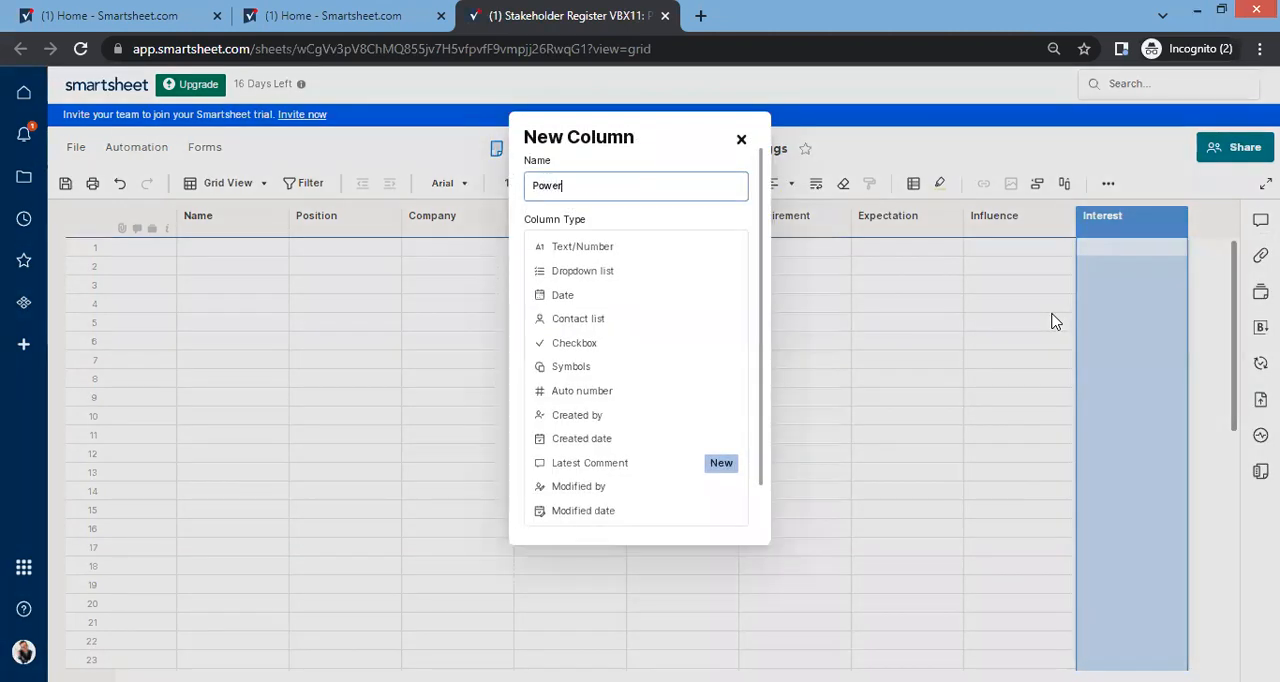
key(Return)
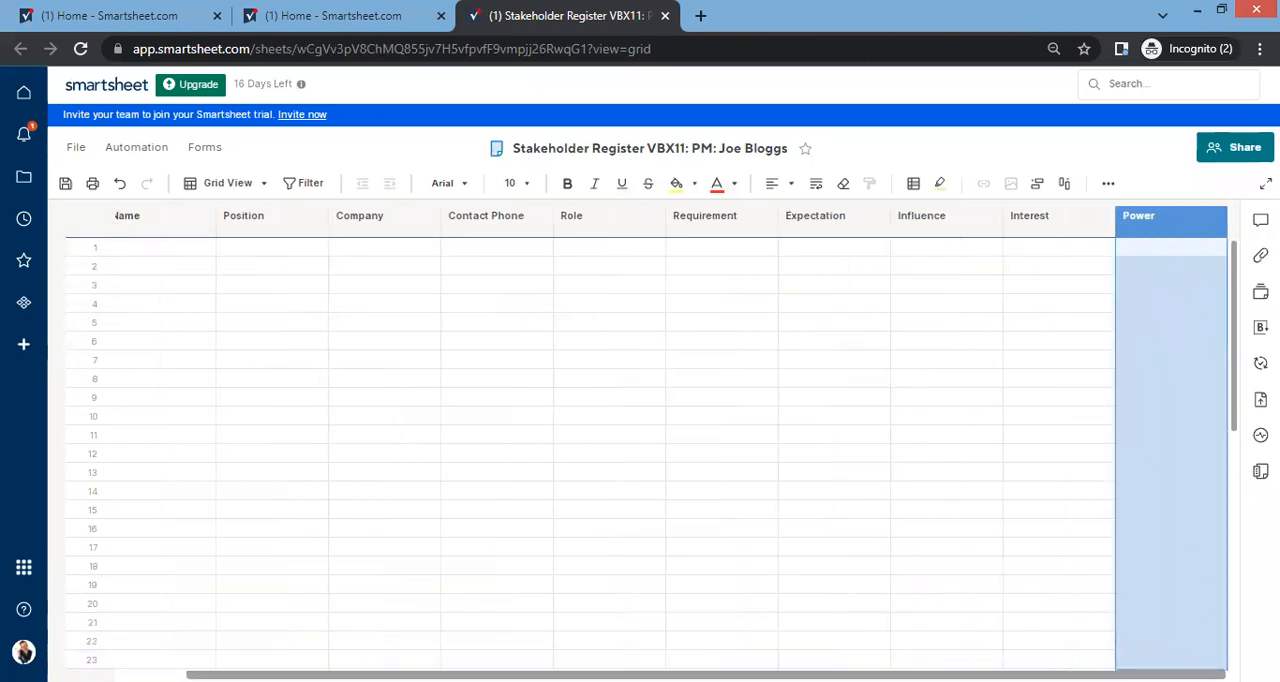
Step: Insert a new column named "Impact" to the right of the Power column
click(1212, 218)
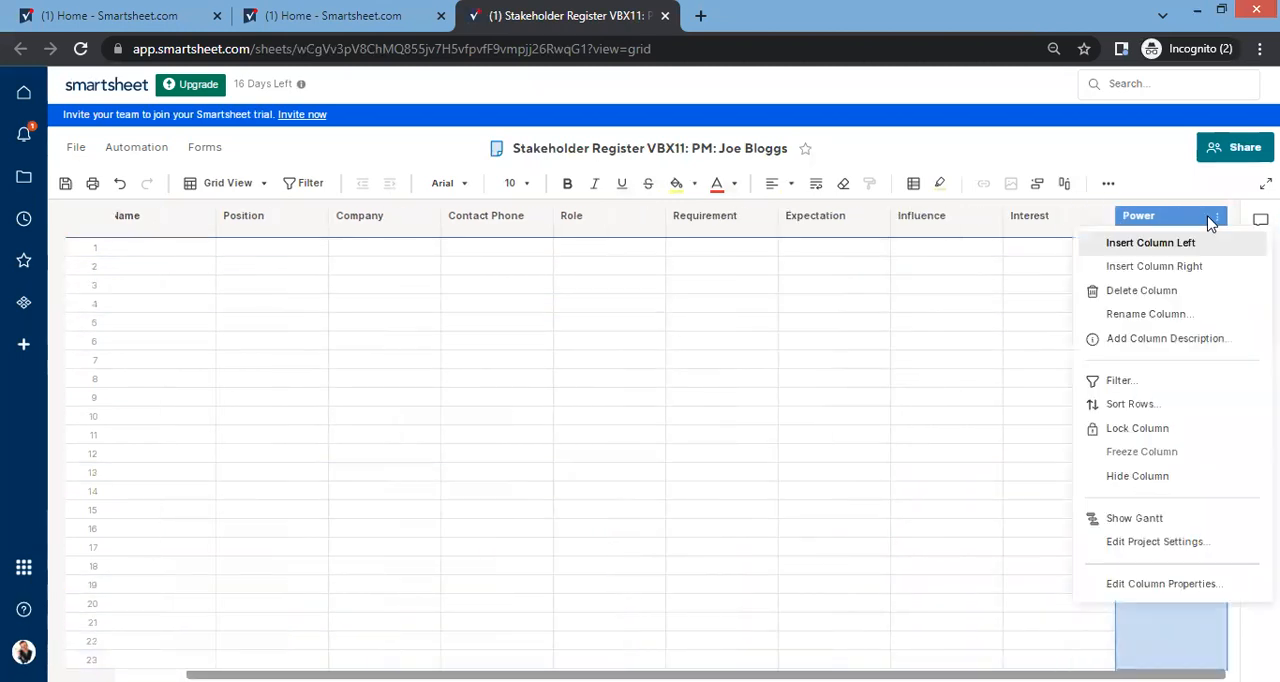
click(1168, 266)
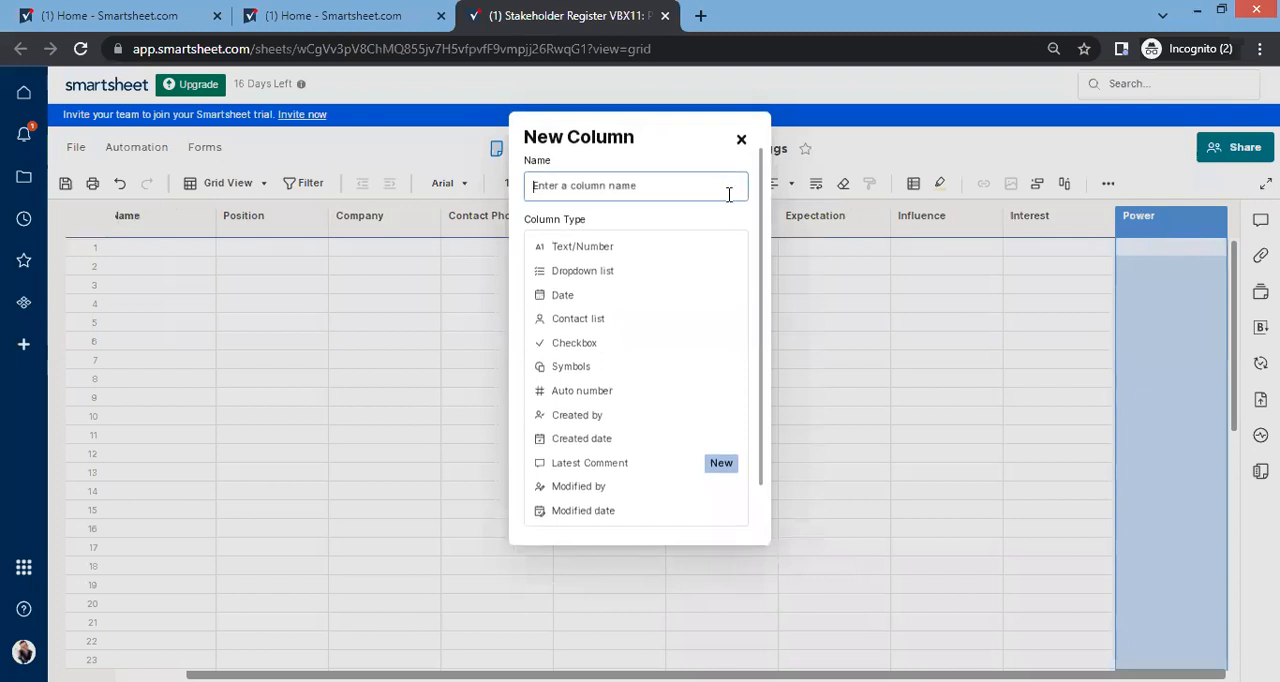
text(Impact)
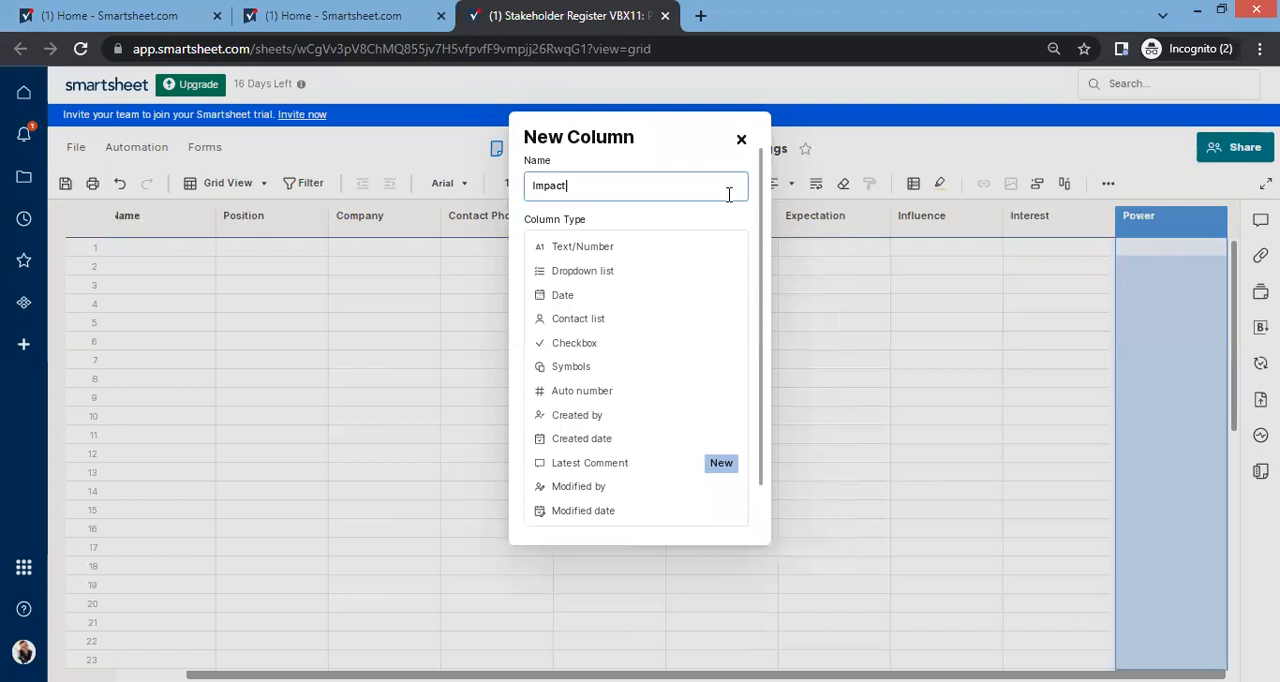
key(Return)
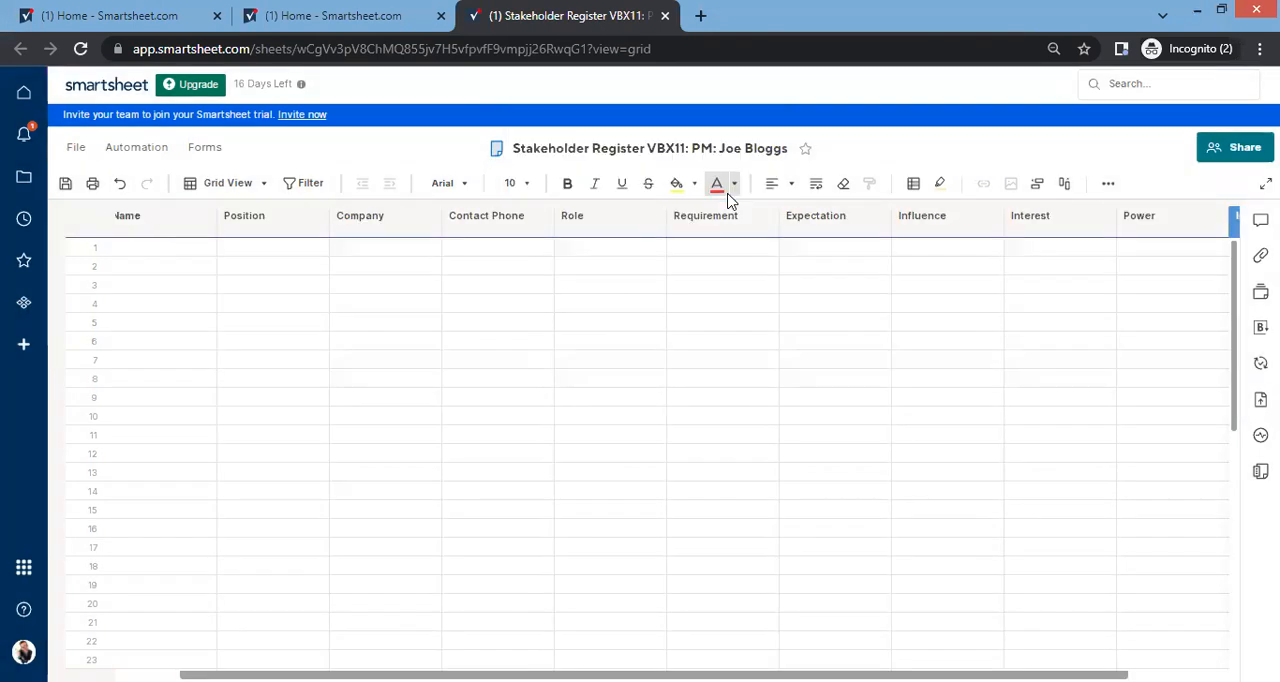
Step: Reorder the columns after Expectation so they run Power, Interest, Influence, Impact
click(832, 670)
drag(832, 670, 1165, 662)
scroll(1003, 388, up, 2)
scroll(1000, 388, up, 2)
drag(1070, 676, 1166, 678)
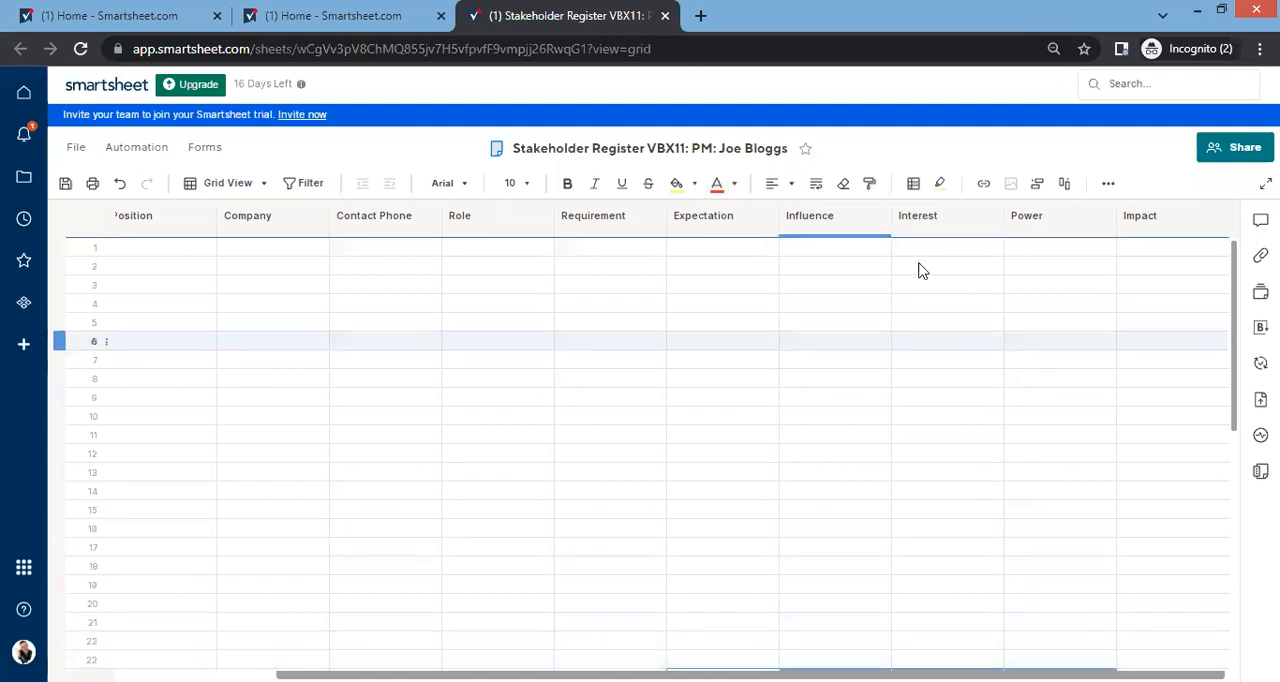
drag(1052, 217, 1092, 228)
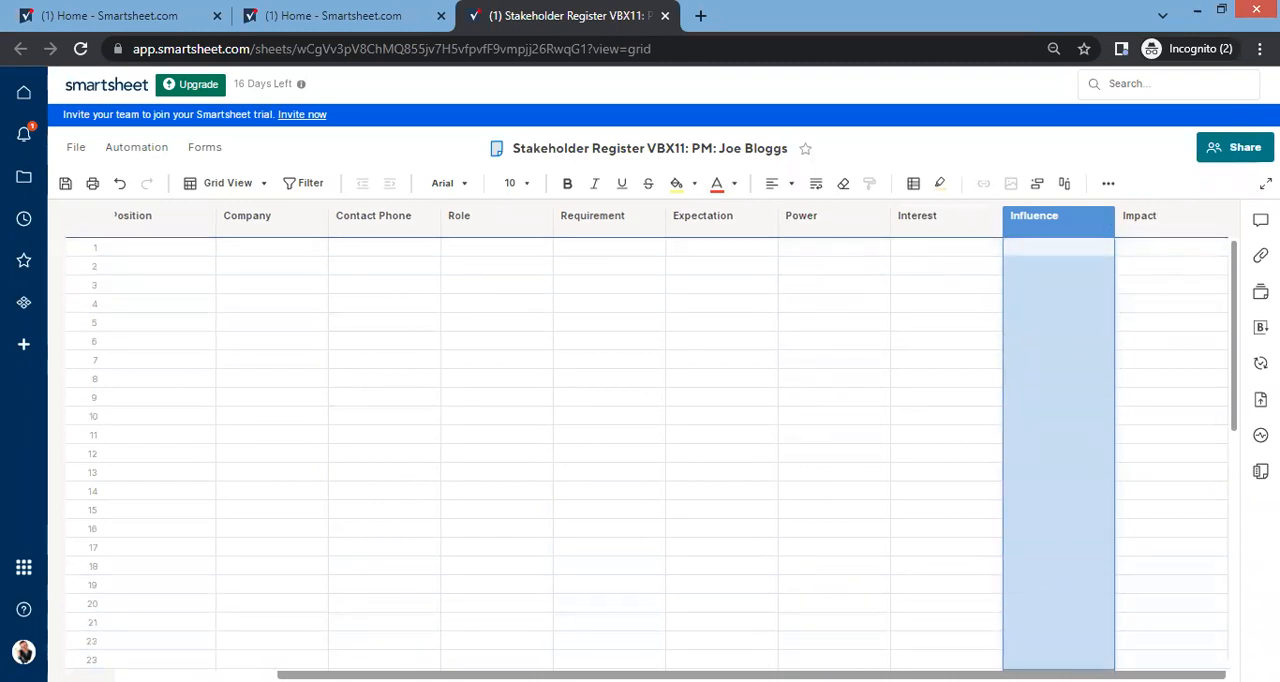
Step: Insert a new column named "Category" to the right of the Impact column
click(1206, 216)
click(1195, 266)
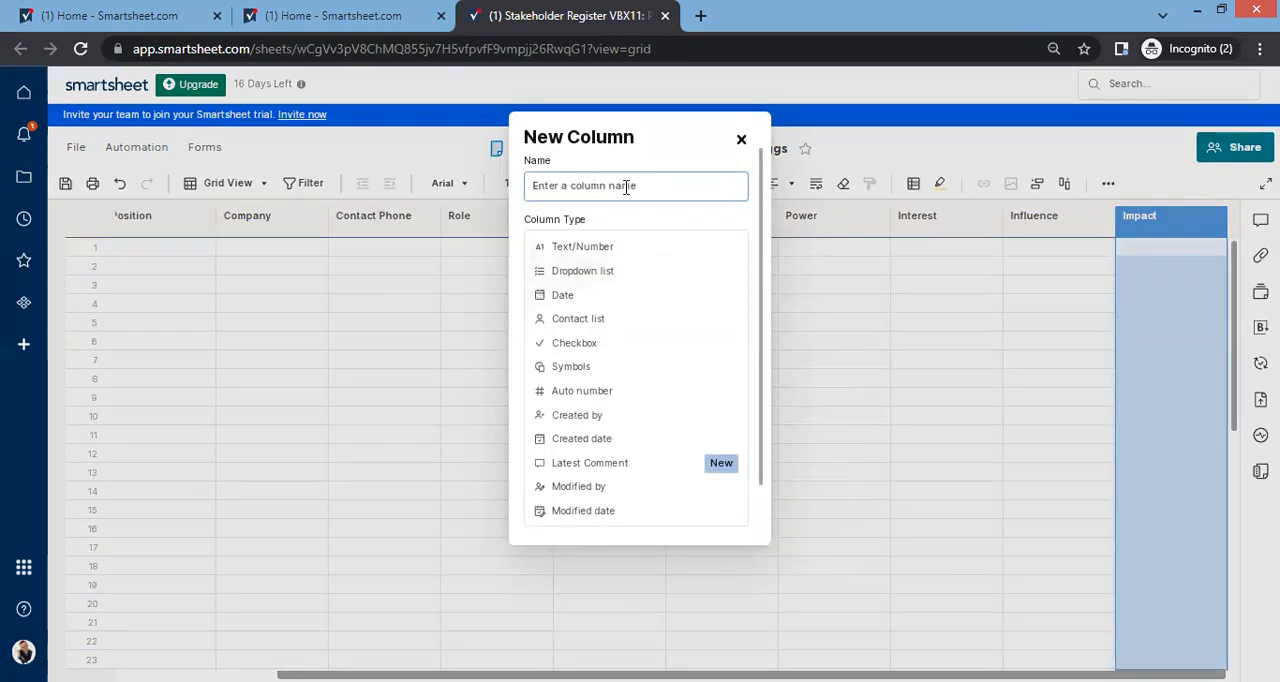
text(Category)
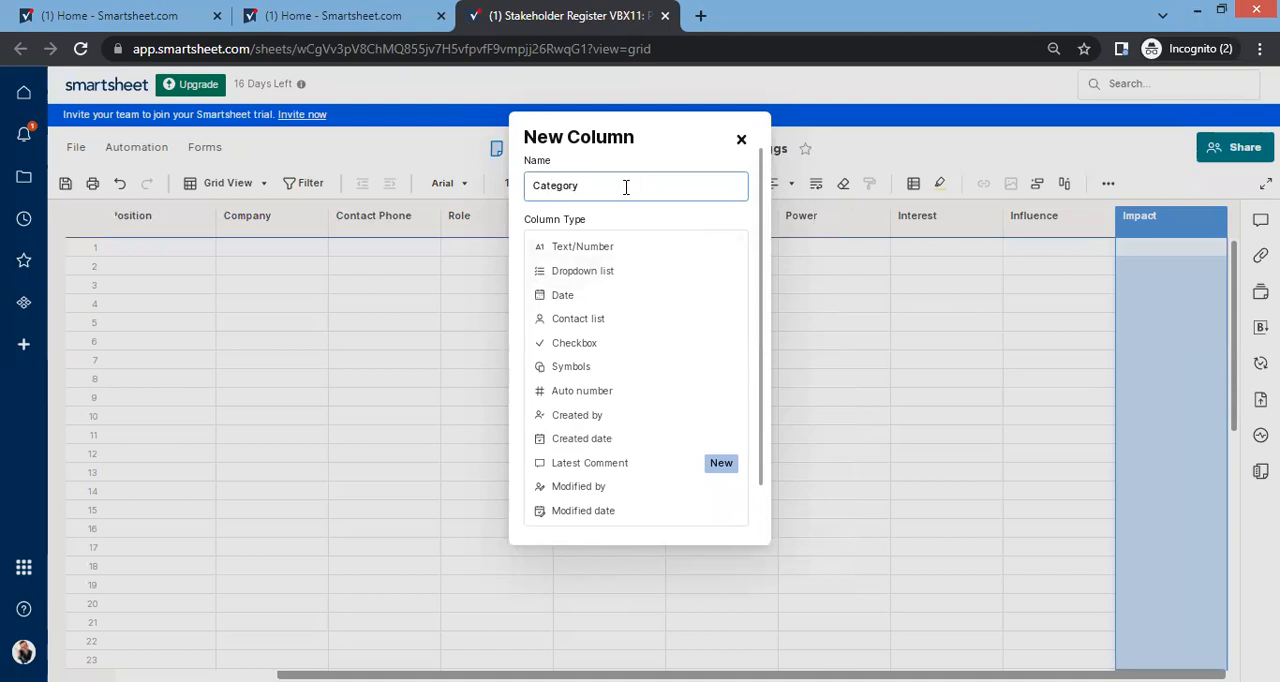
key(Return)
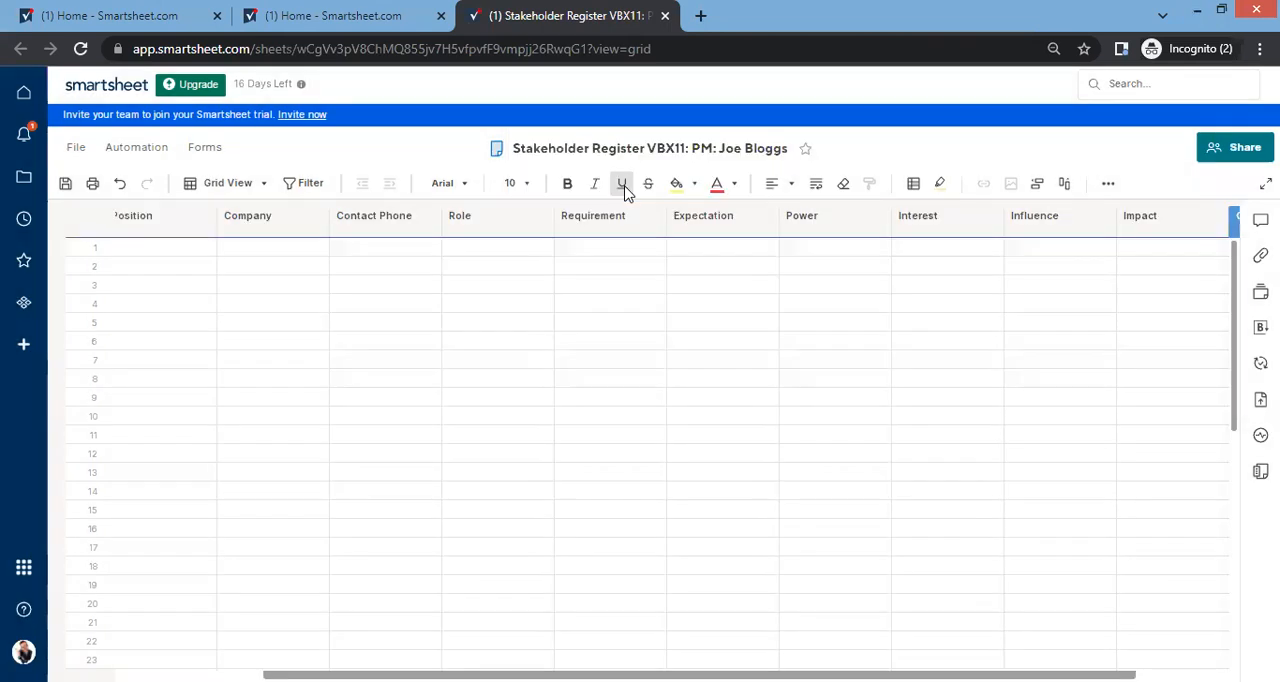
Step: Rename the Category column as "Category (SEAM)"
drag(925, 676, 1016, 676)
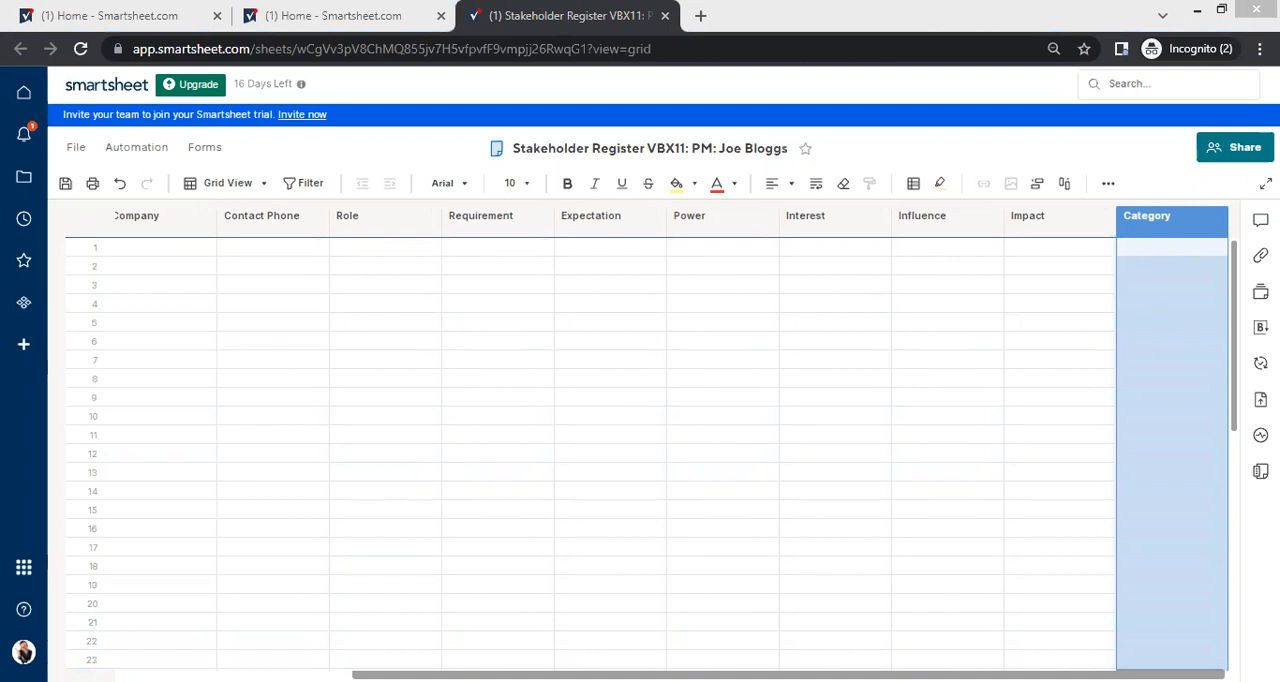
double_click(1160, 217)
click(1068, 280)
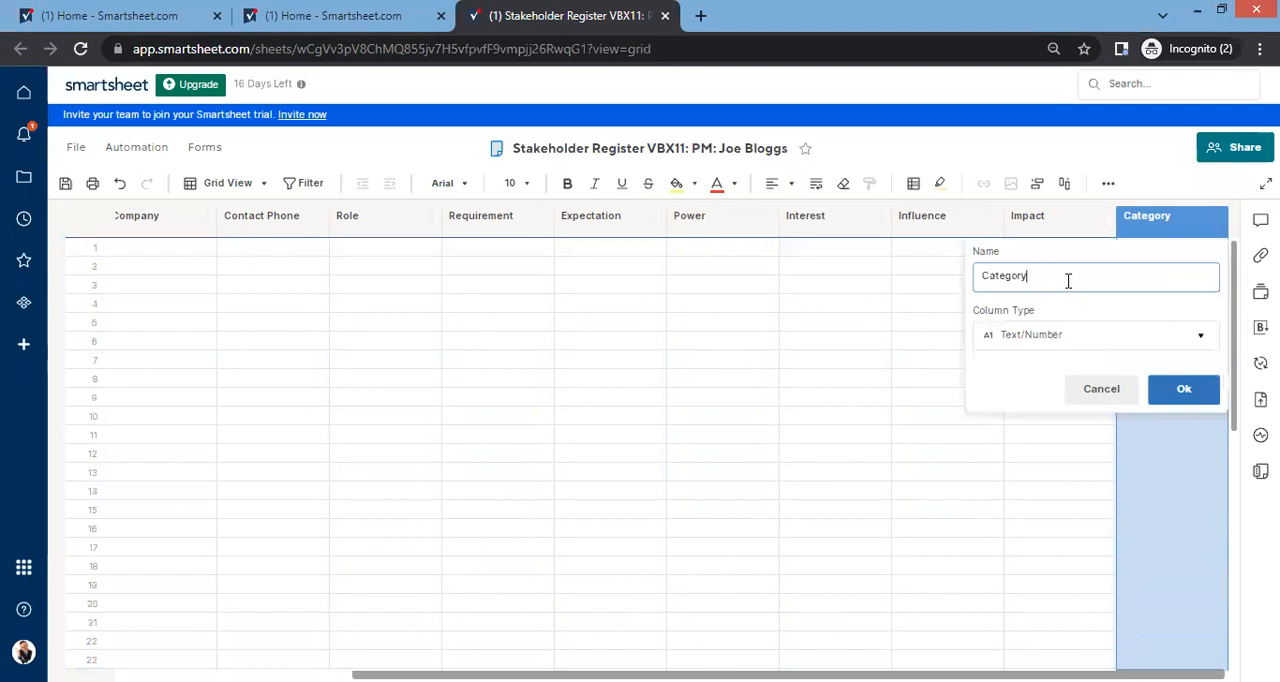
text((SEAM)
key(Return)
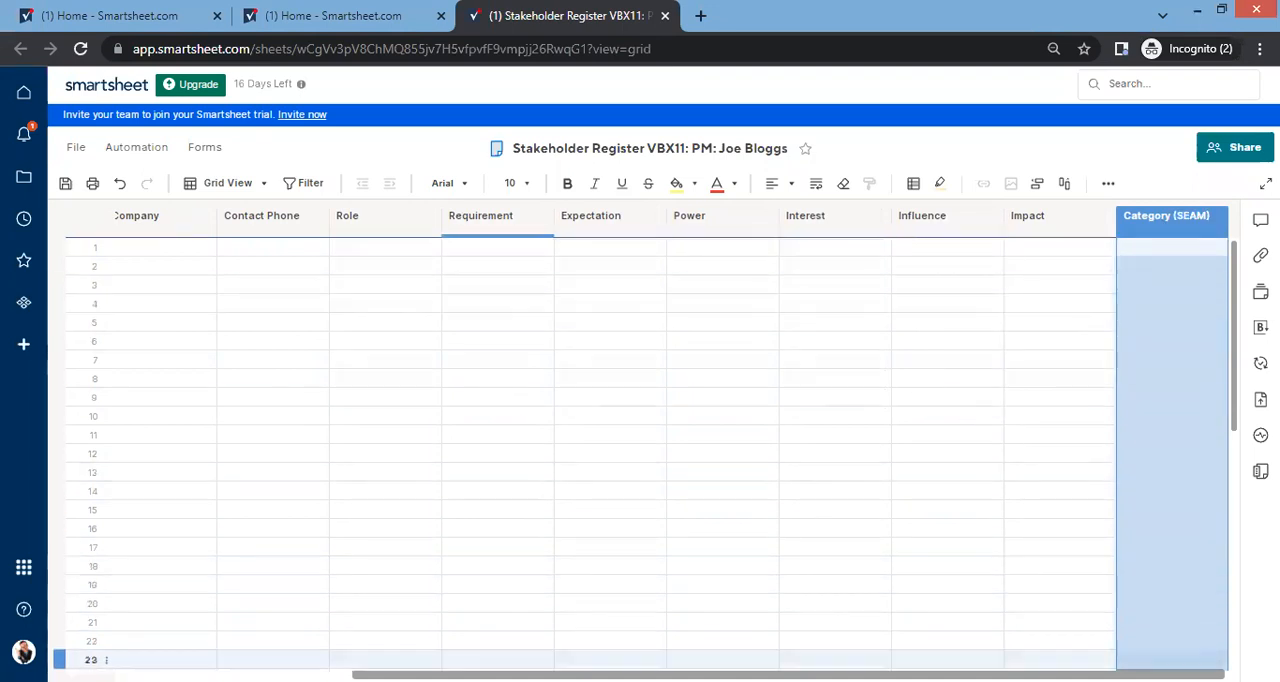
Step: Paste the copied list of stakeholder names into the Name column, starting at row 1
scroll(228, 481, left, 5)
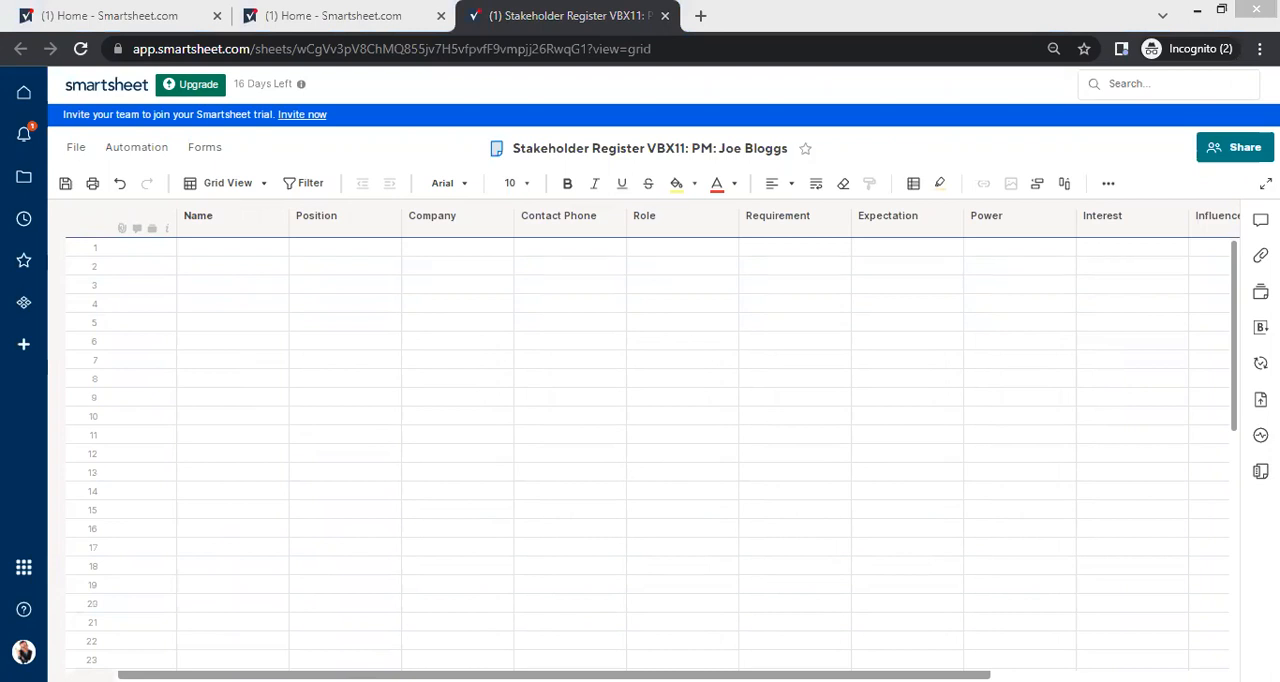
click(222, 250)
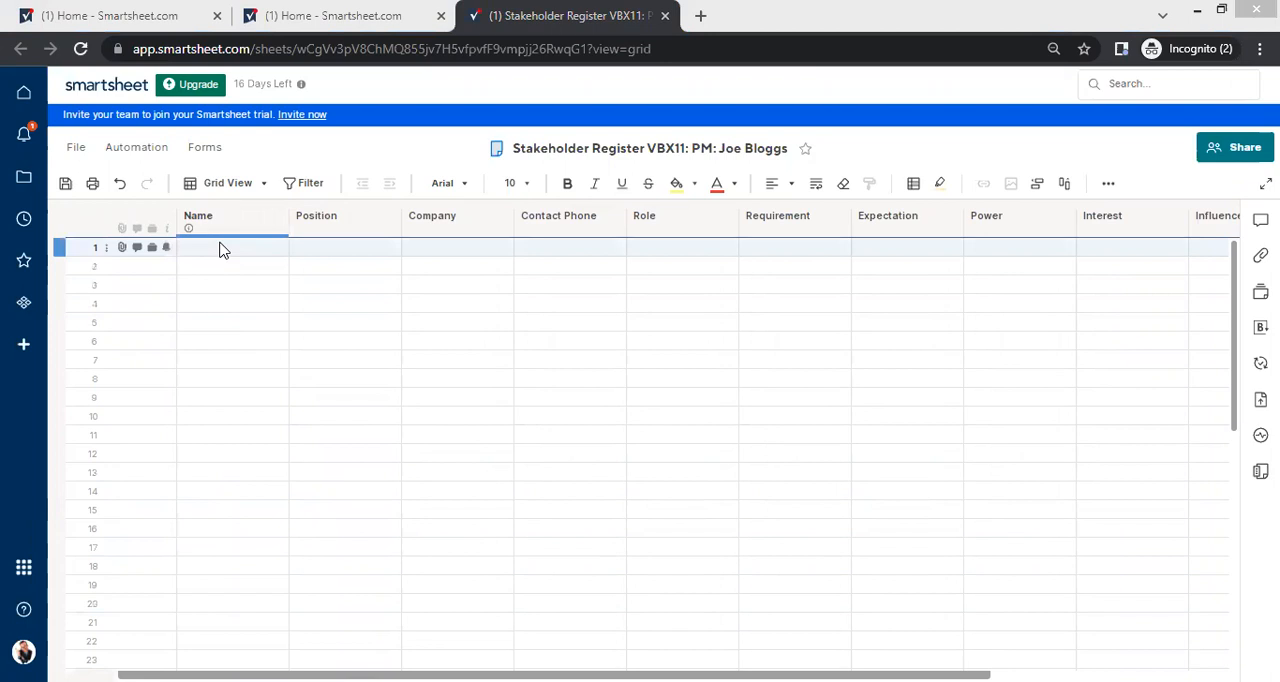
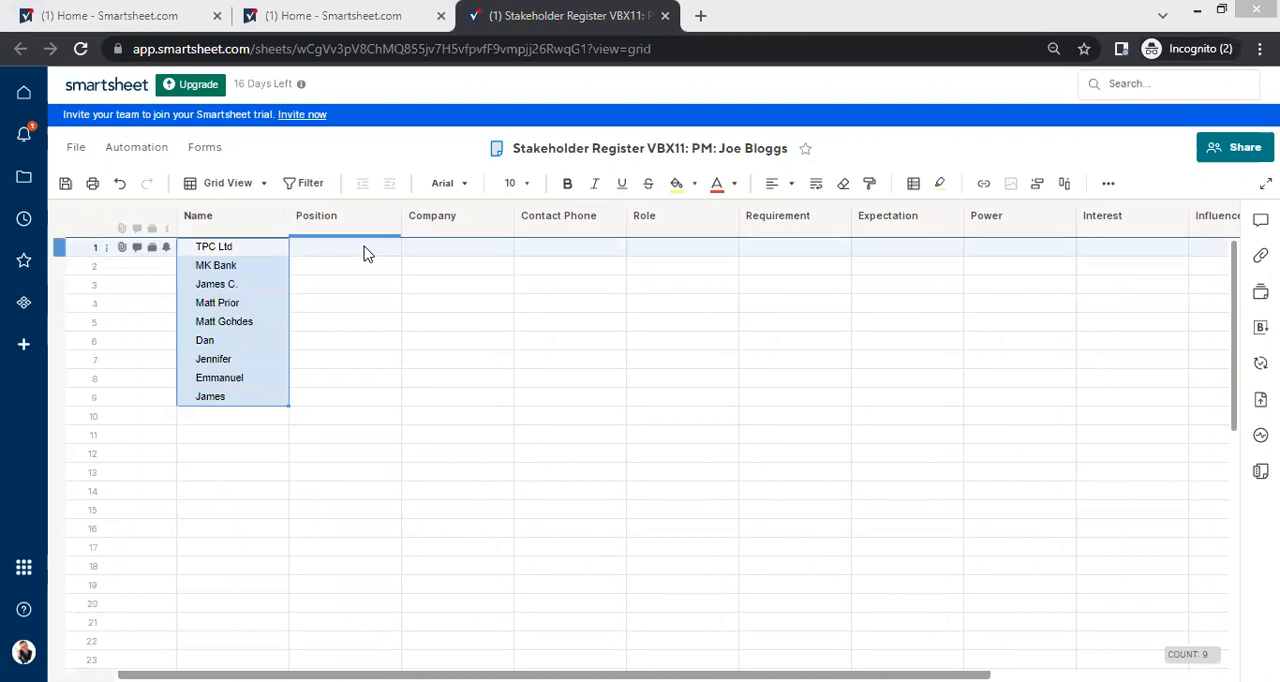
Step: Paste the copied TPC Ltd and MK Bank company list into Position from row 1 and move it over to the Company column
click(336, 250)
text(TPC Ltd MK Bank TPC Ltd TPC Ltd TPC Ltd TPC Ltd TPC Ltd TPC Ltd TPC Ltd)
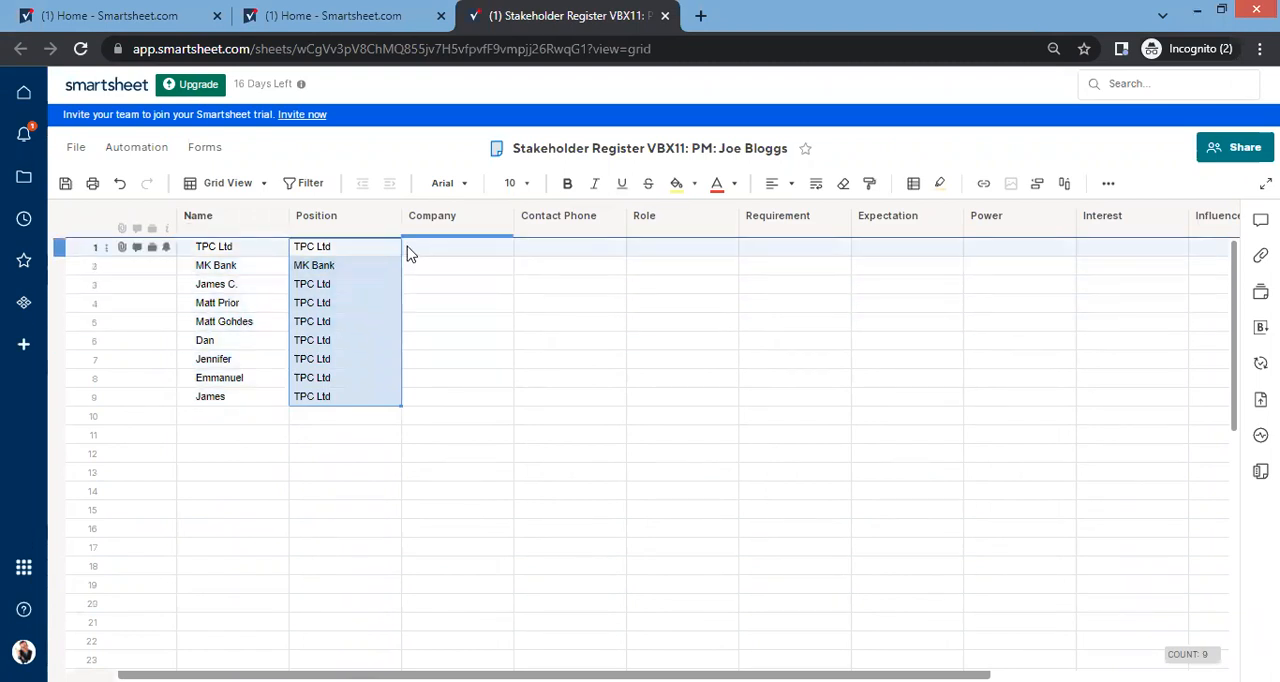
mouse_move(403, 245)
mouse_down()
mouse_move(470, 257)
mouse_move(420, 255)
mouse_up()
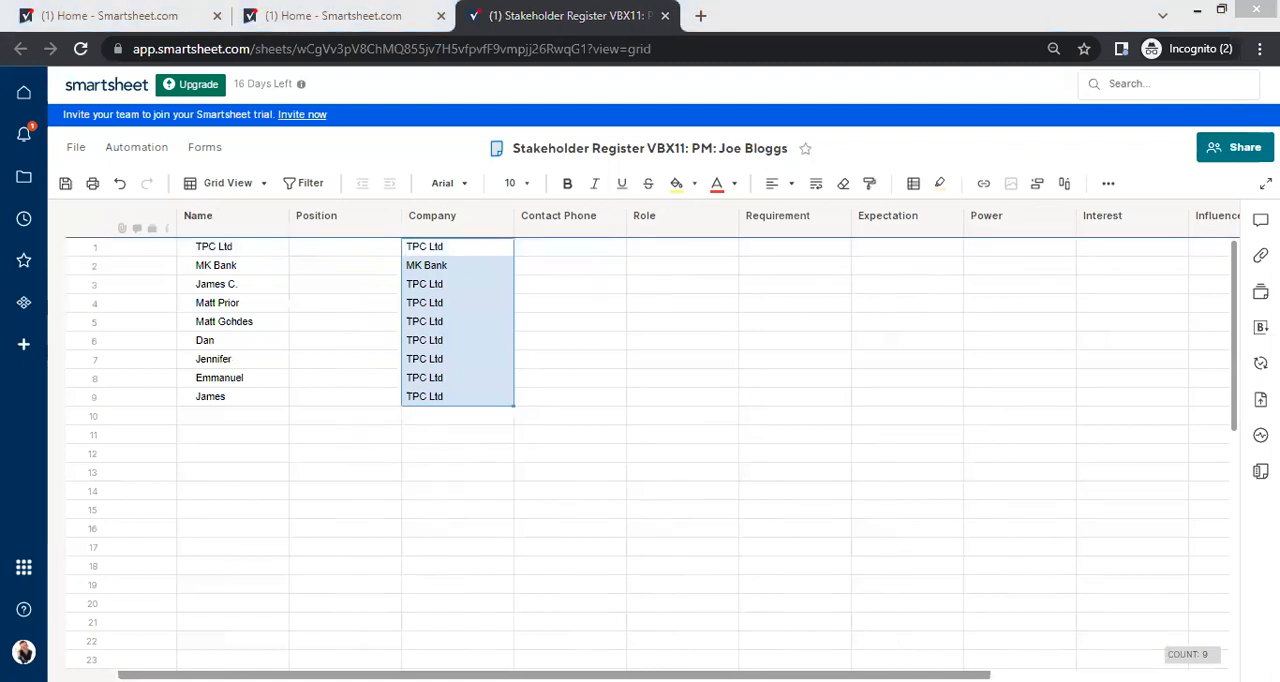
Step: Paste the job positions into the Position column and the contact phone numbers into the Contact Phone column for rows 1 to 9
click(346, 250)
key(ctrl+v)
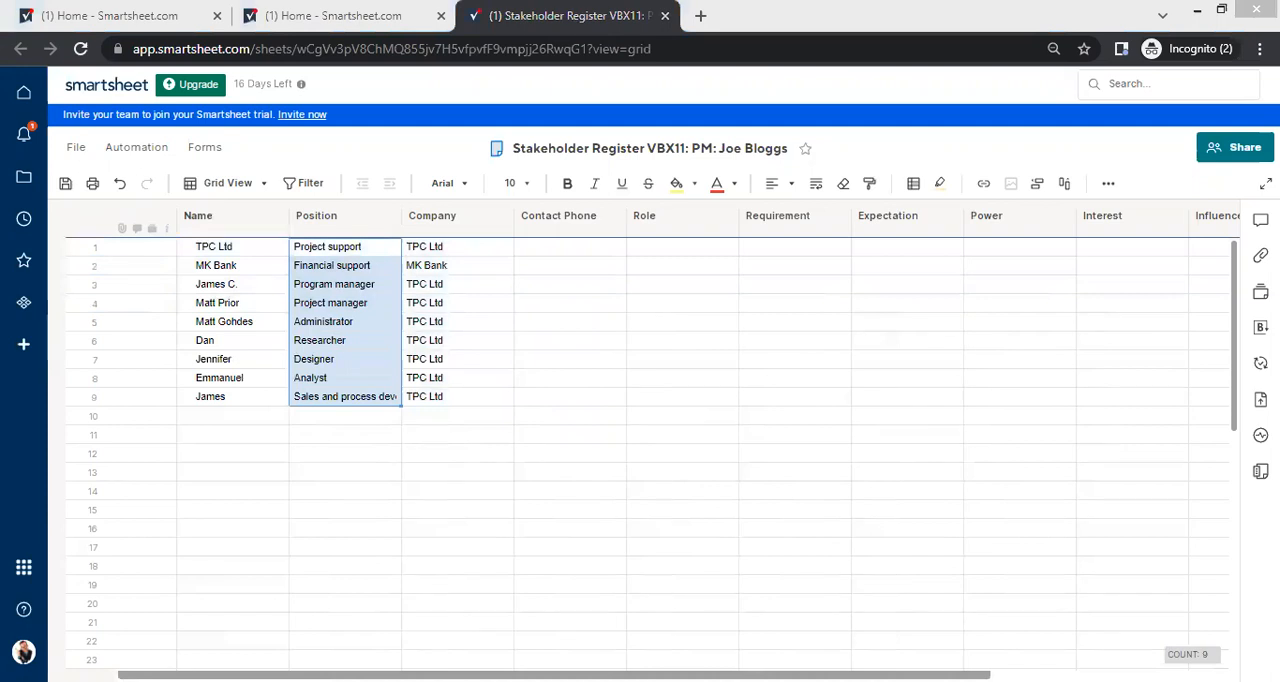
click(575, 245)
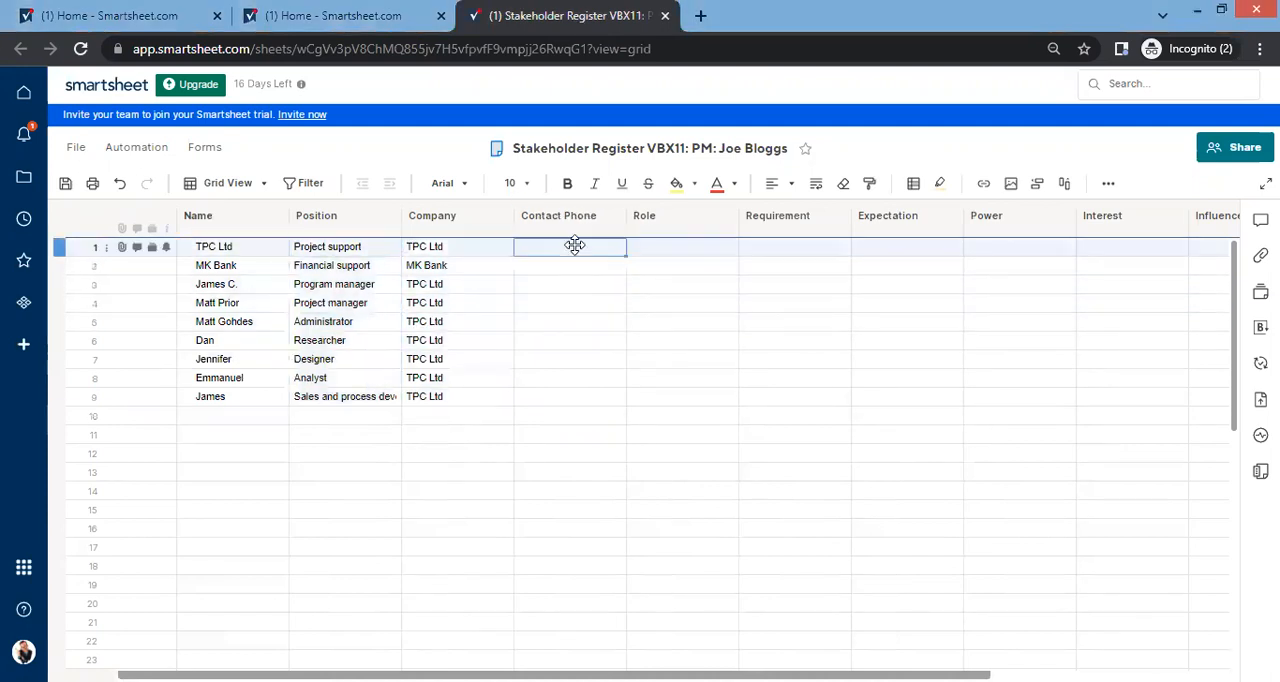
key(ctrl+v)
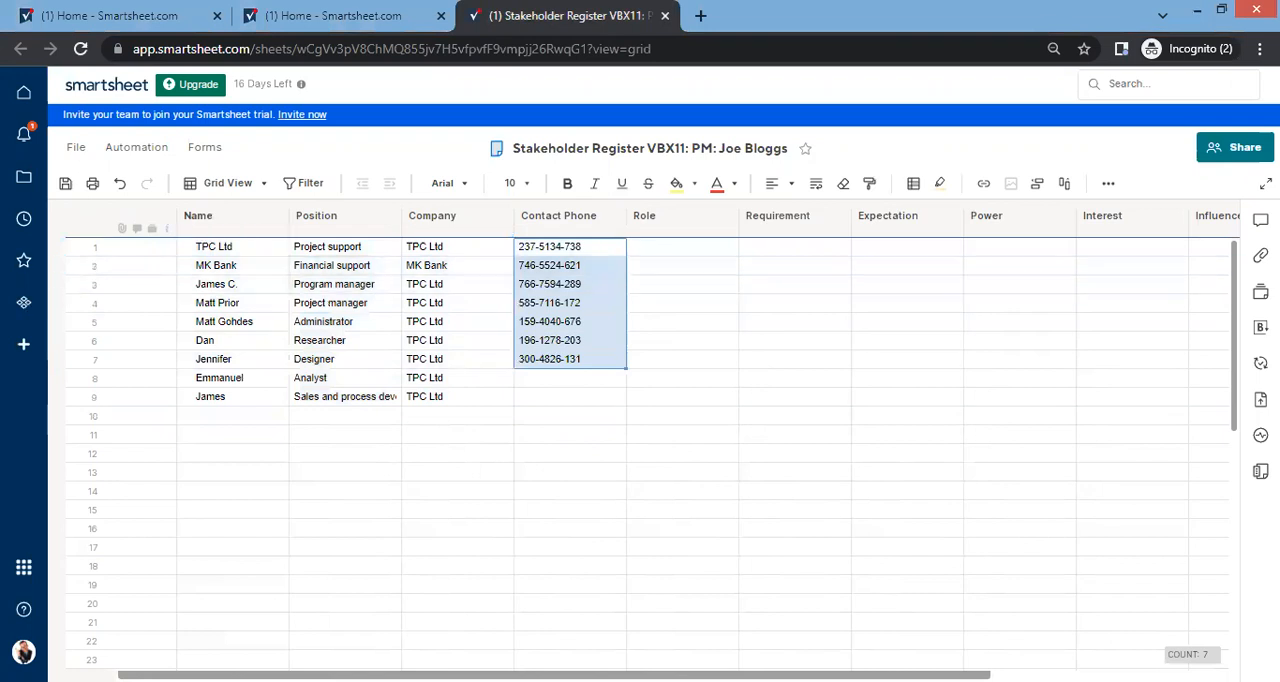
click(555, 380)
key(ctrl+v)
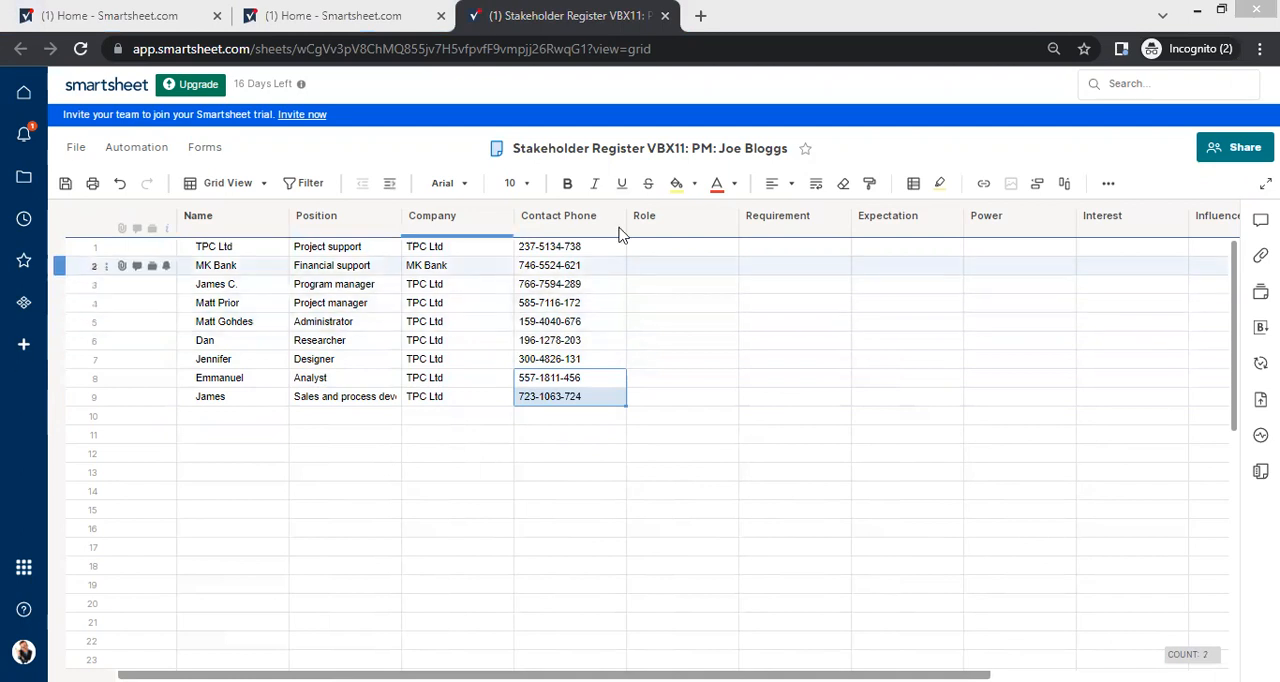
Step: Paste the role descriptions into the Role column from row 1 and wrap their text
click(683, 249)
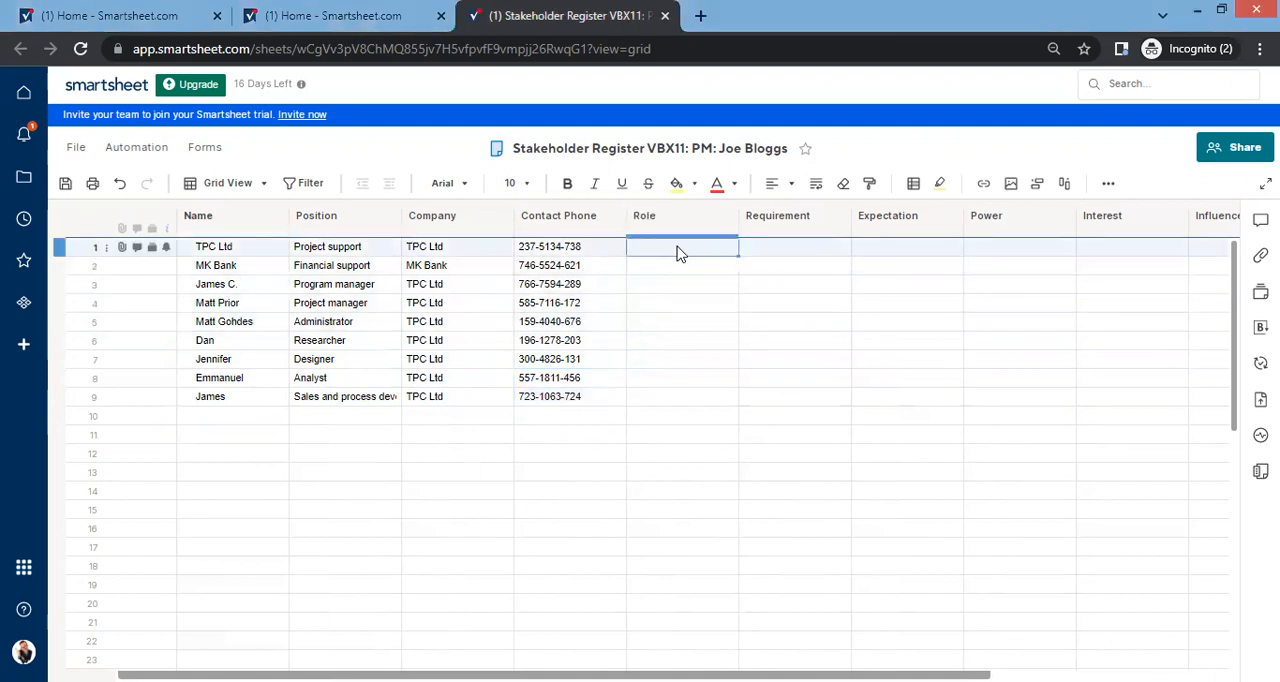
key(ctrl+v)
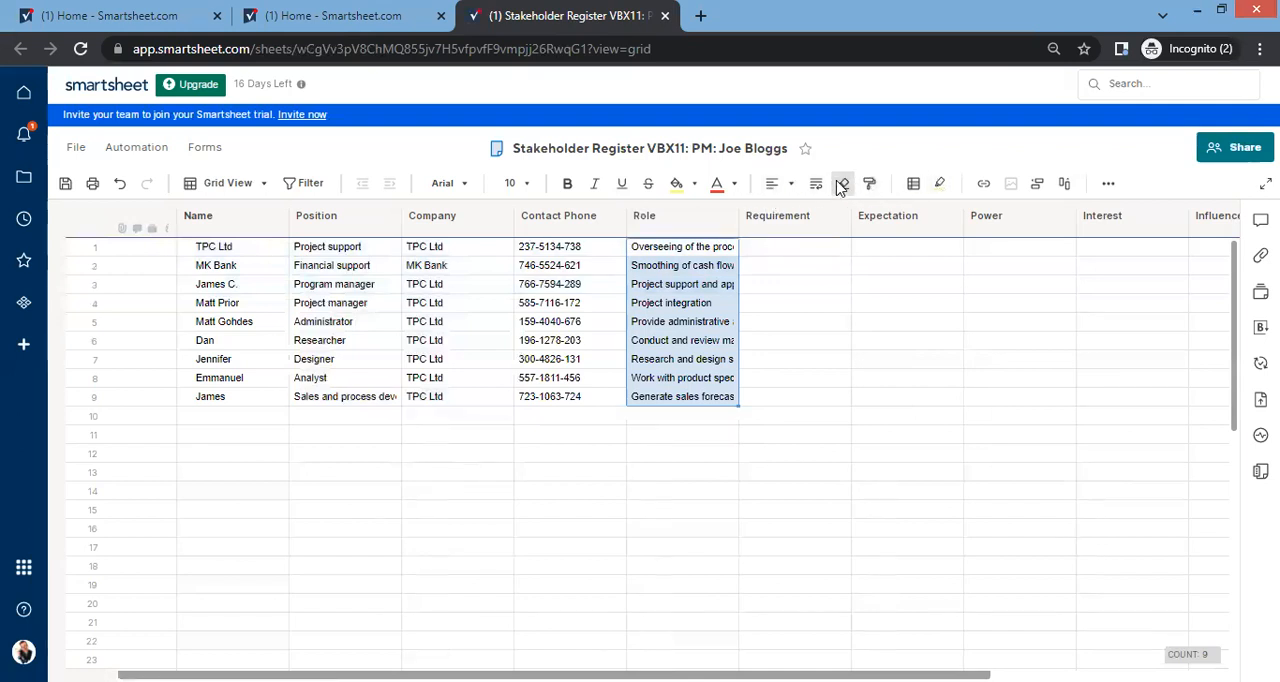
click(816, 183)
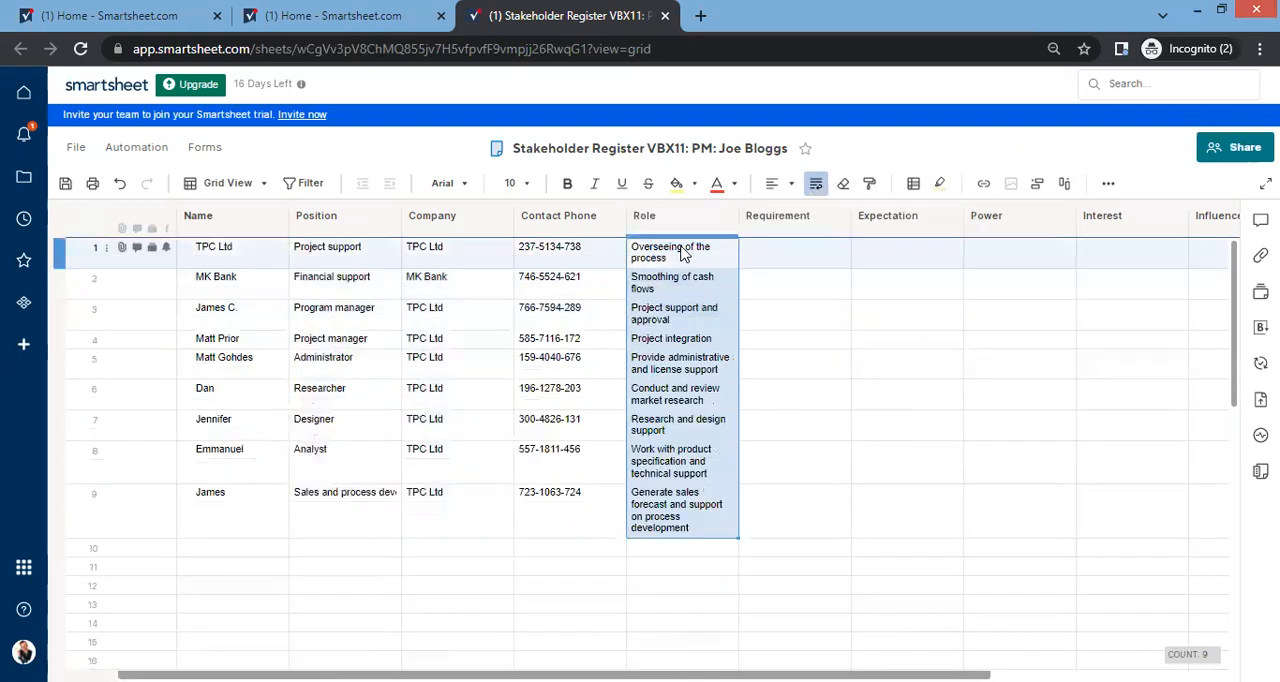
Step: Paste the requirements into the Requirement column from row 1 and align them vertically to the middle
click(820, 473)
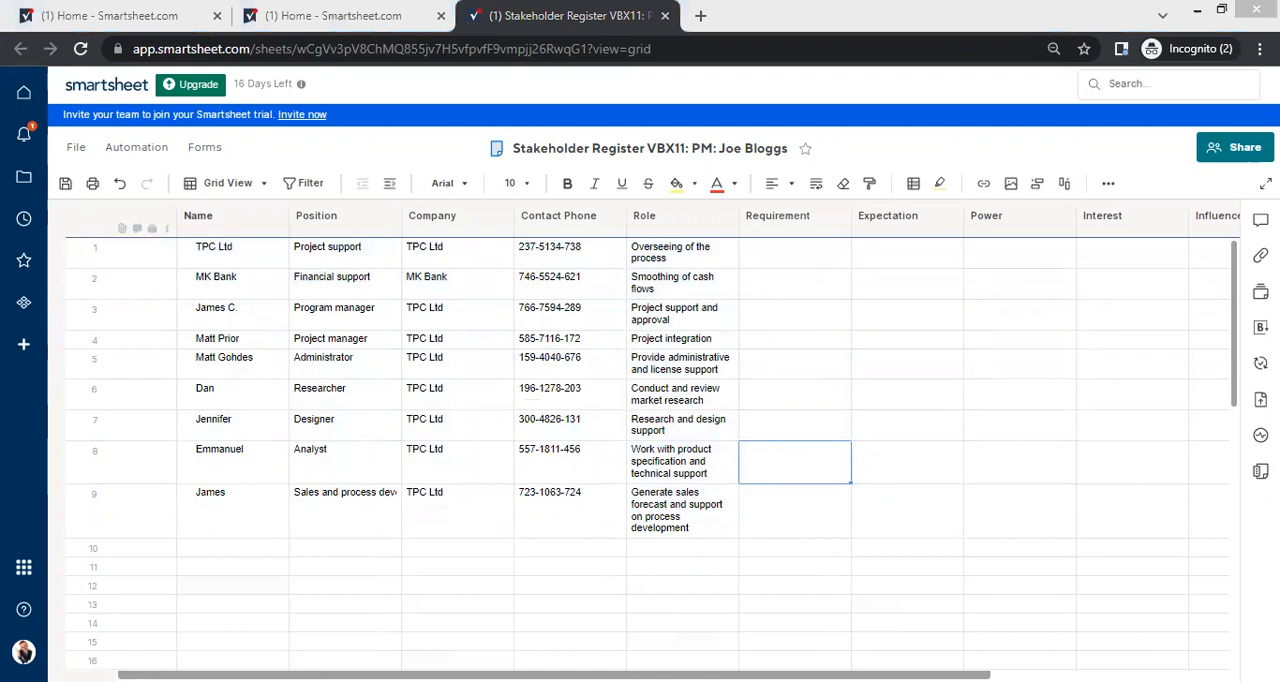
click(787, 262)
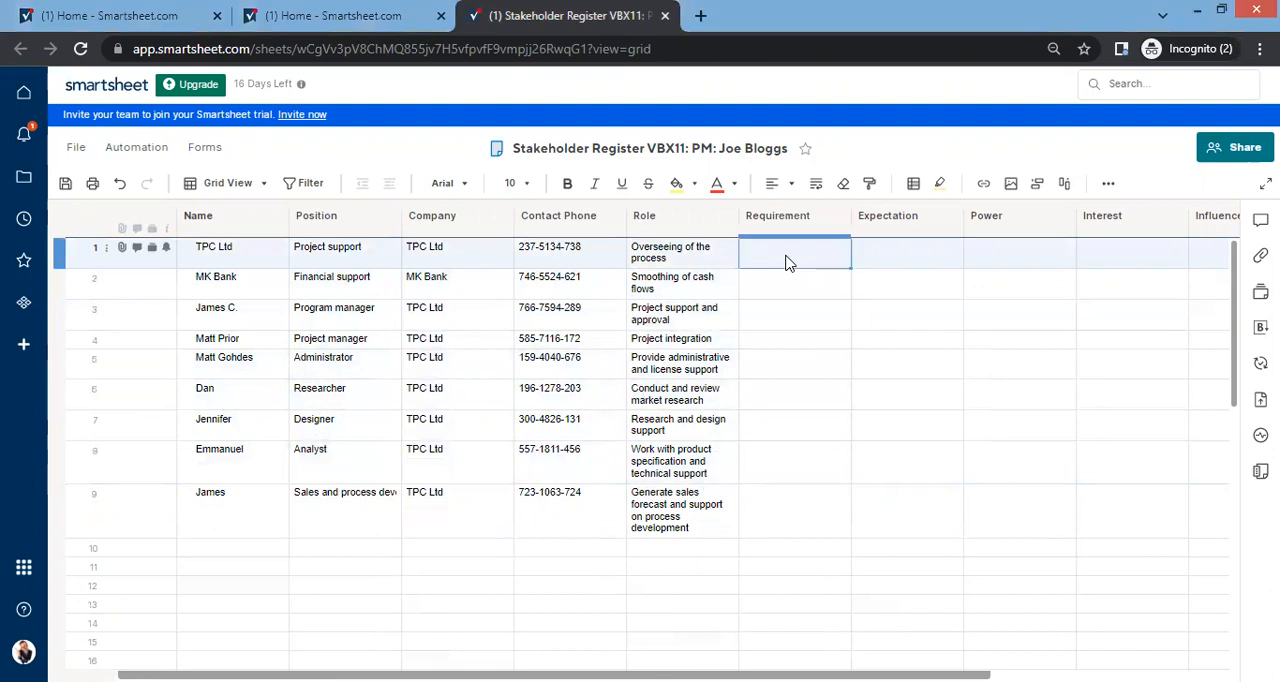
text(All activity All activity All activity All activity Closing phase Research support Design support Technical support Process development)
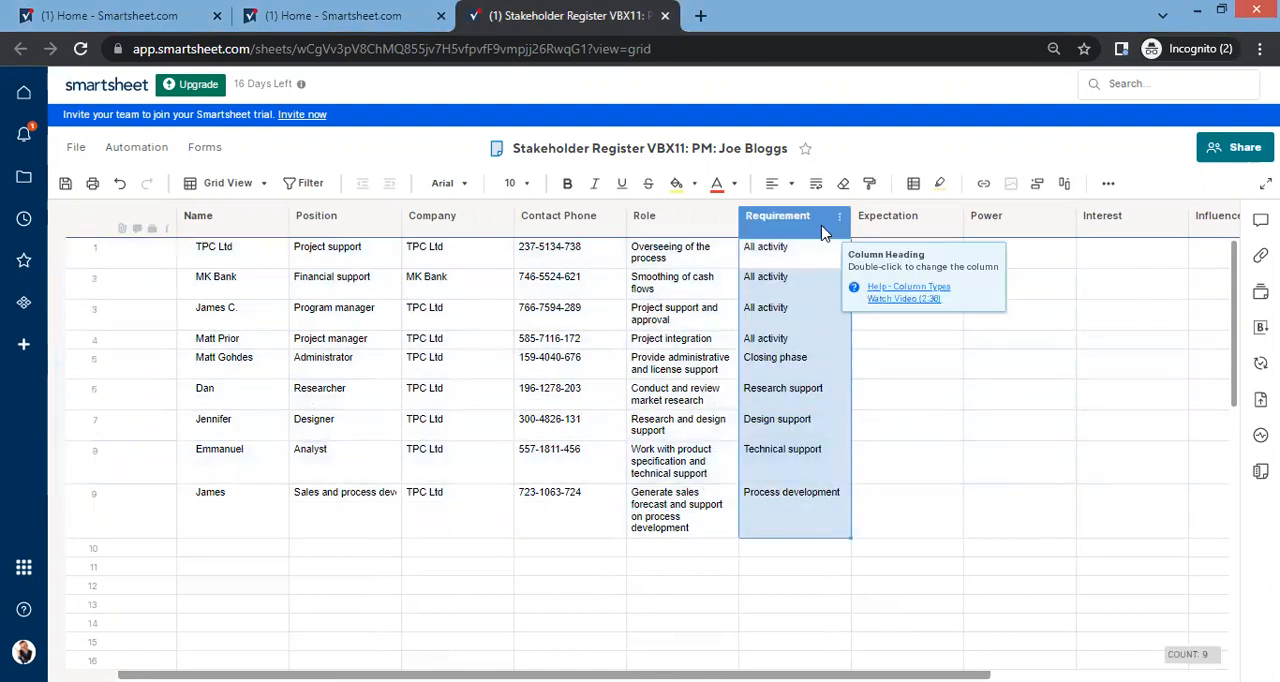
click(793, 186)
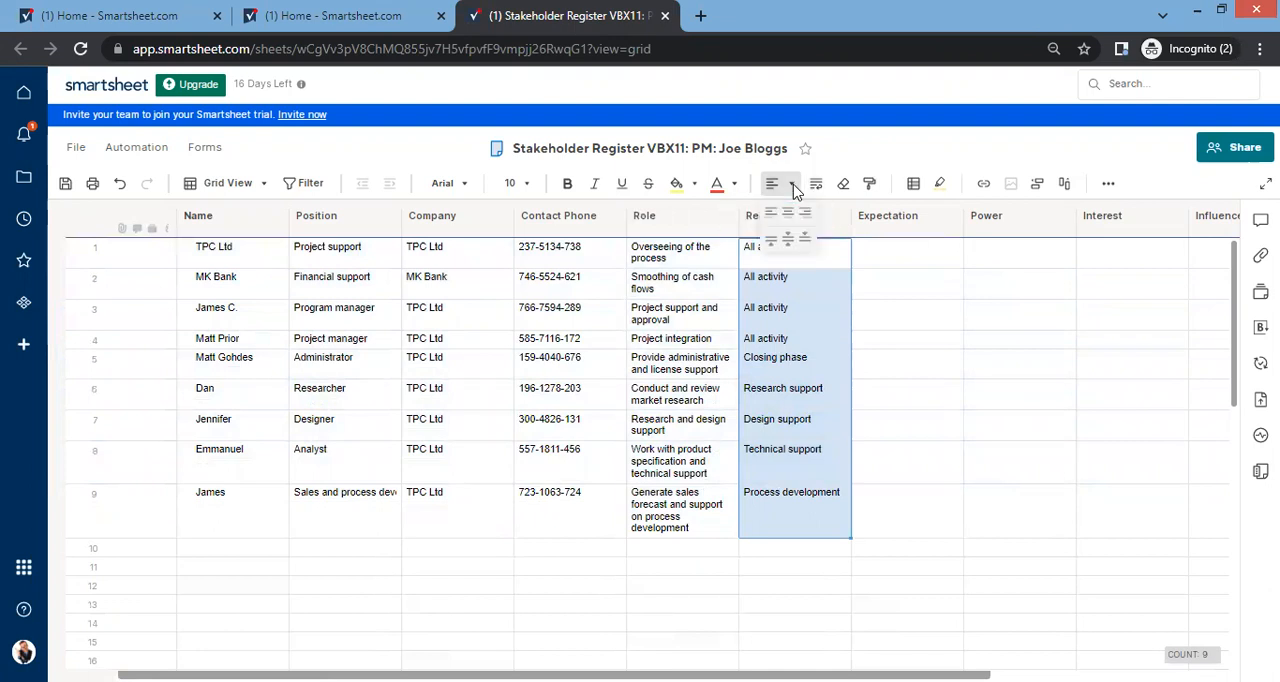
click(788, 238)
Step: Align the cells from Name through Contact Phone in rows 1 to 9 vertically to the middle
drag(550, 250, 214, 497)
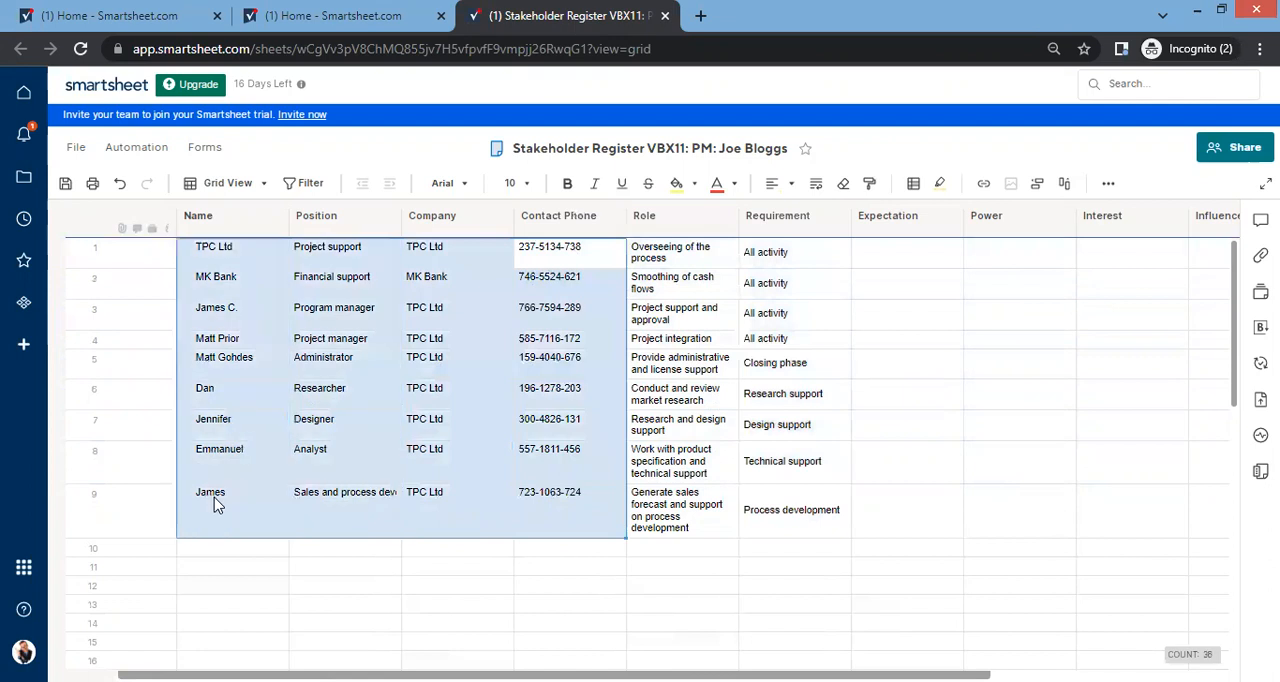
click(791, 185)
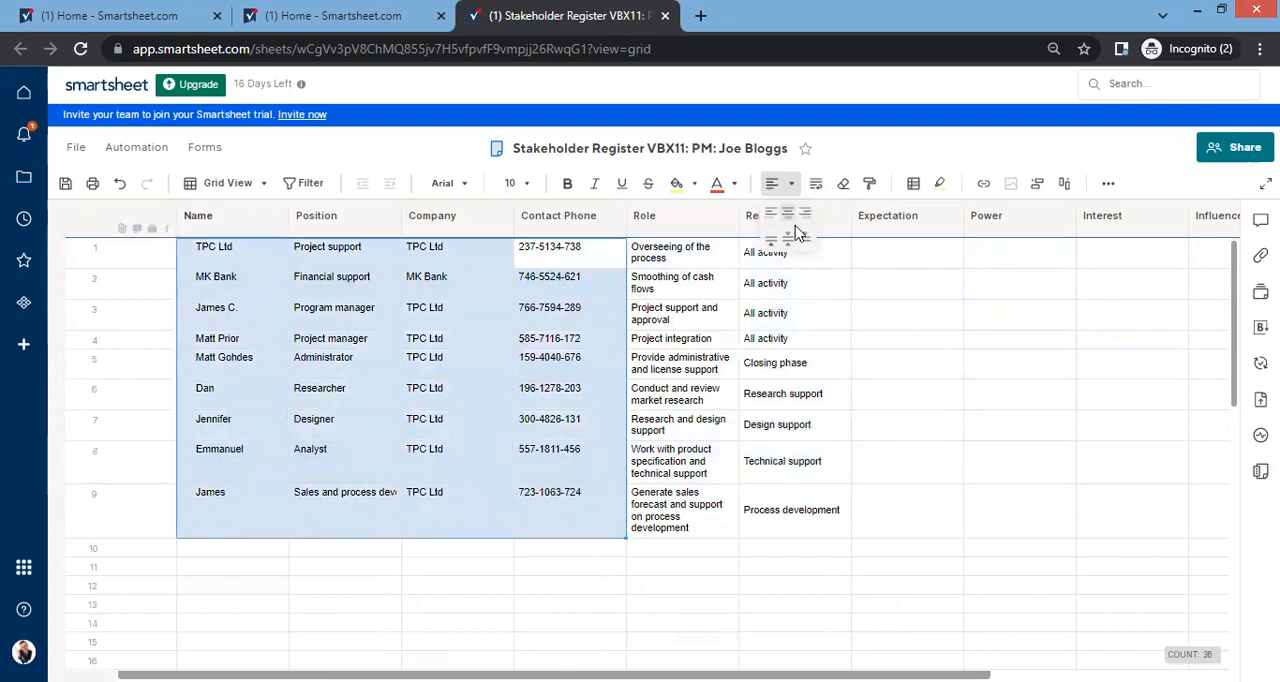
click(790, 242)
Step: Top-align the cells from Expectation through Category (SEAM) in rows 1 to 9
drag(877, 255, 1128, 531)
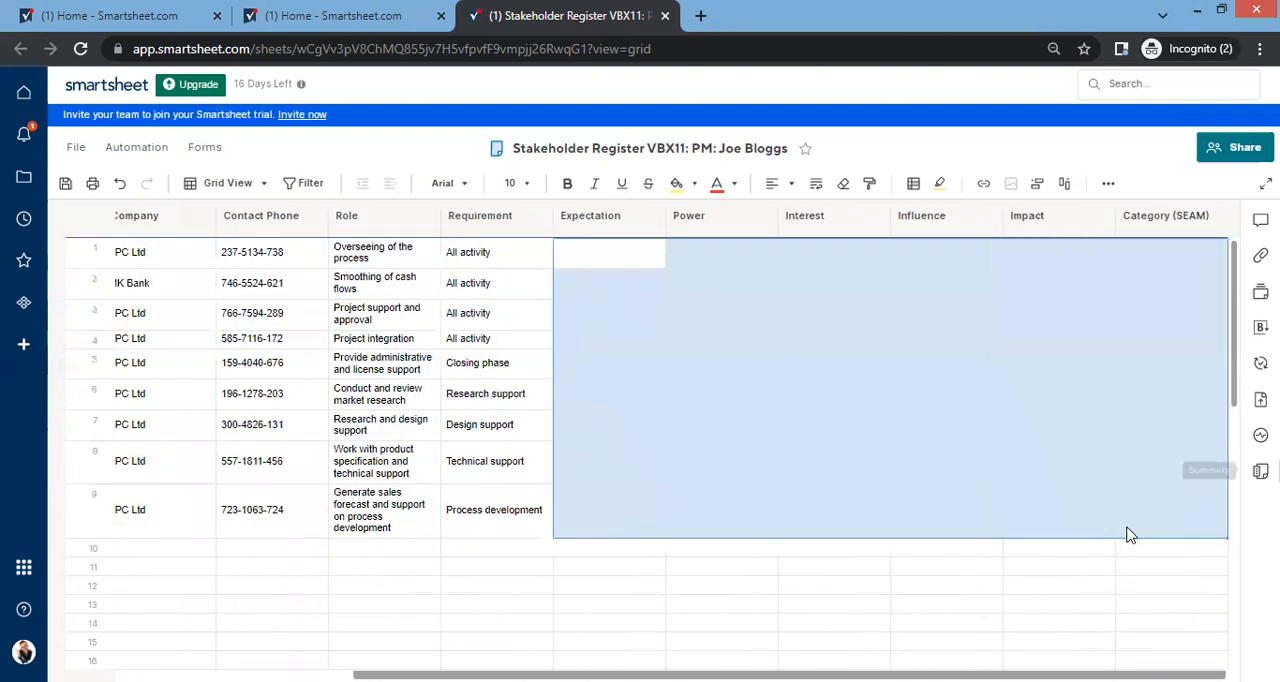
click(791, 186)
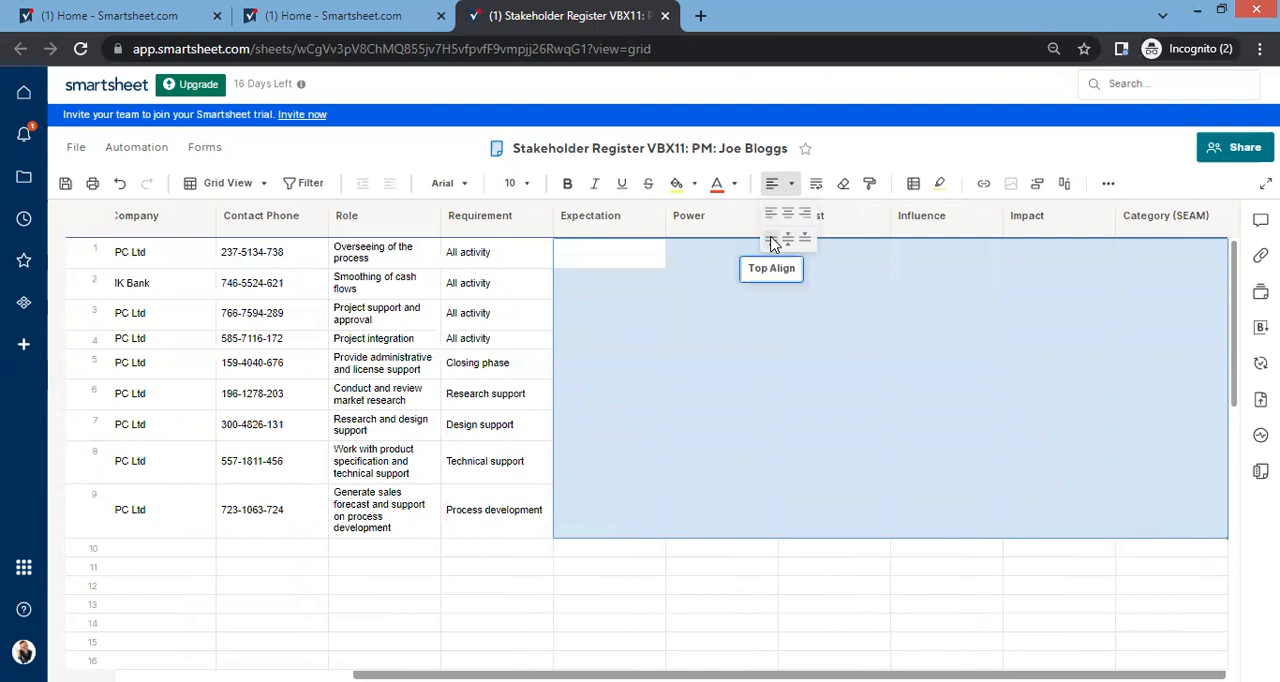
click(772, 243)
click(721, 363)
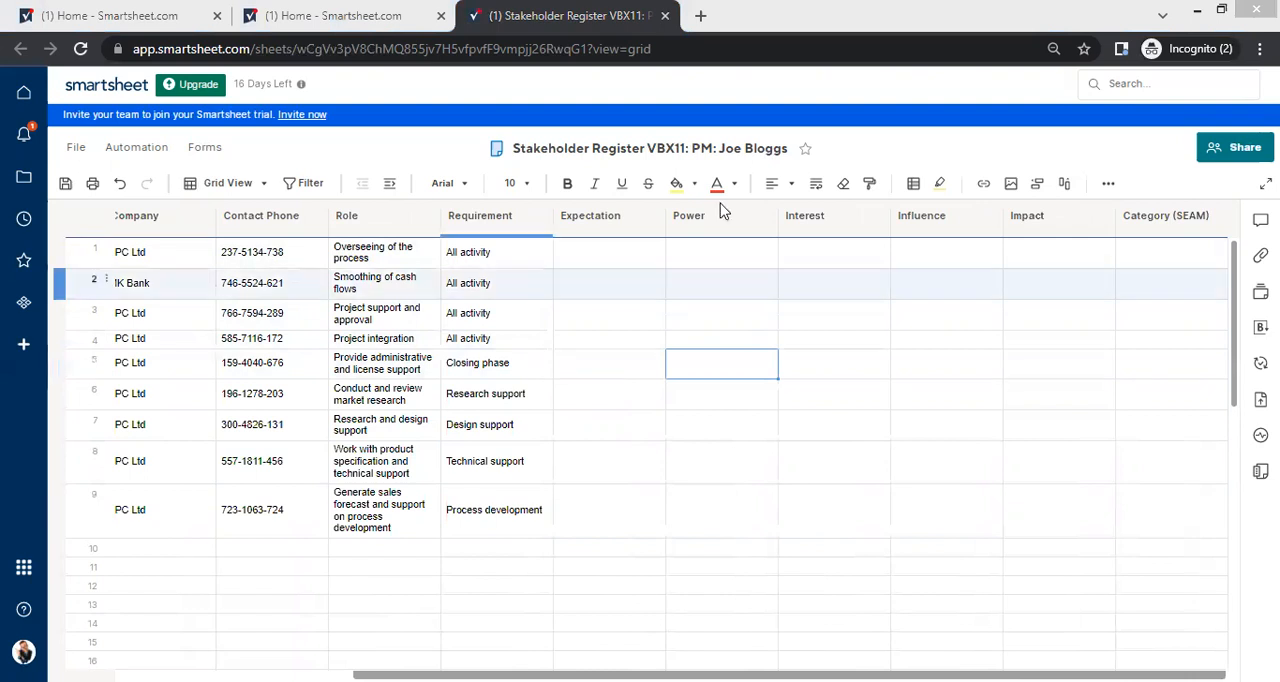
Step: Paste the stakeholder expectations into the Expectation column from row 1 and wrap their text
click(573, 264)
key(ctrl+v)
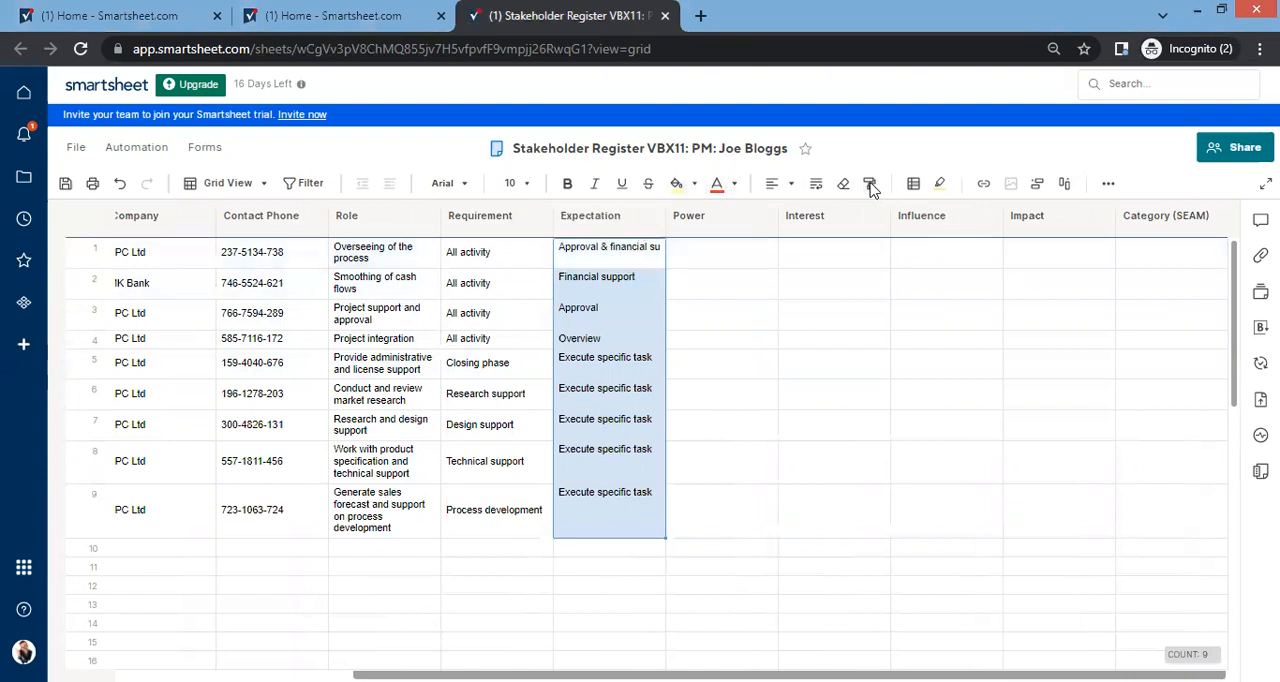
click(816, 184)
click(716, 272)
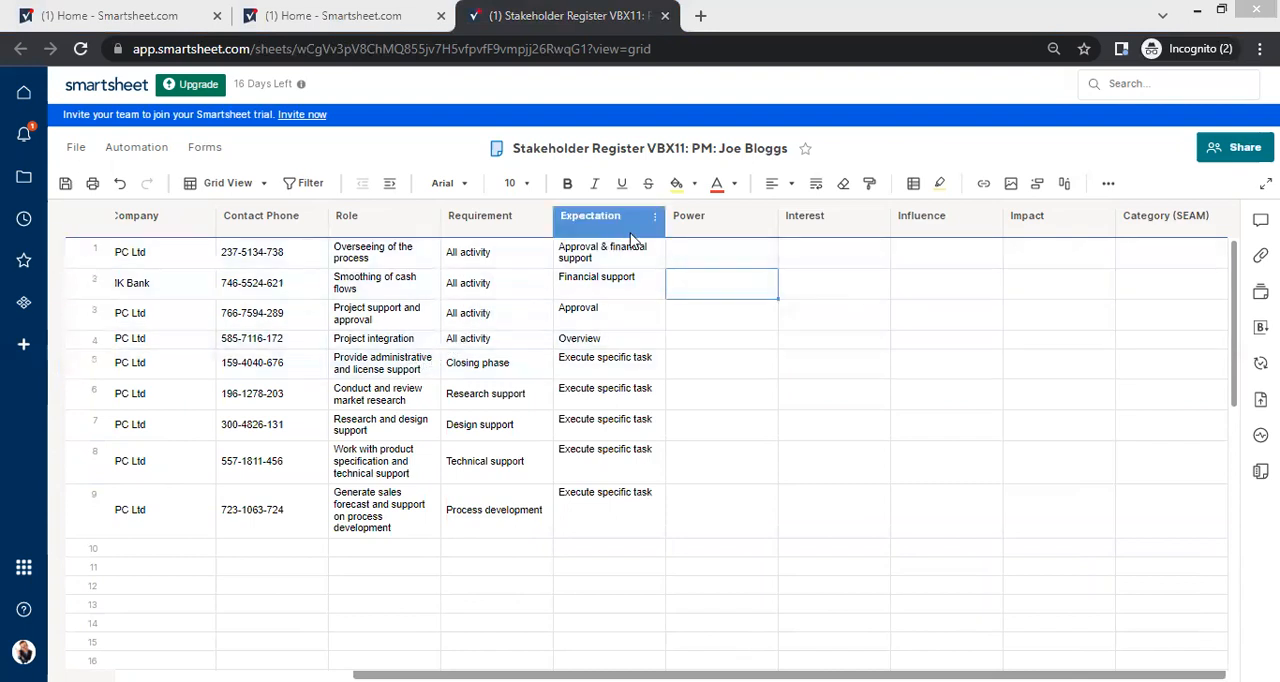
Step: Change the Power column's type to Symbols with the red, yellow, green and blue lights
click(729, 245)
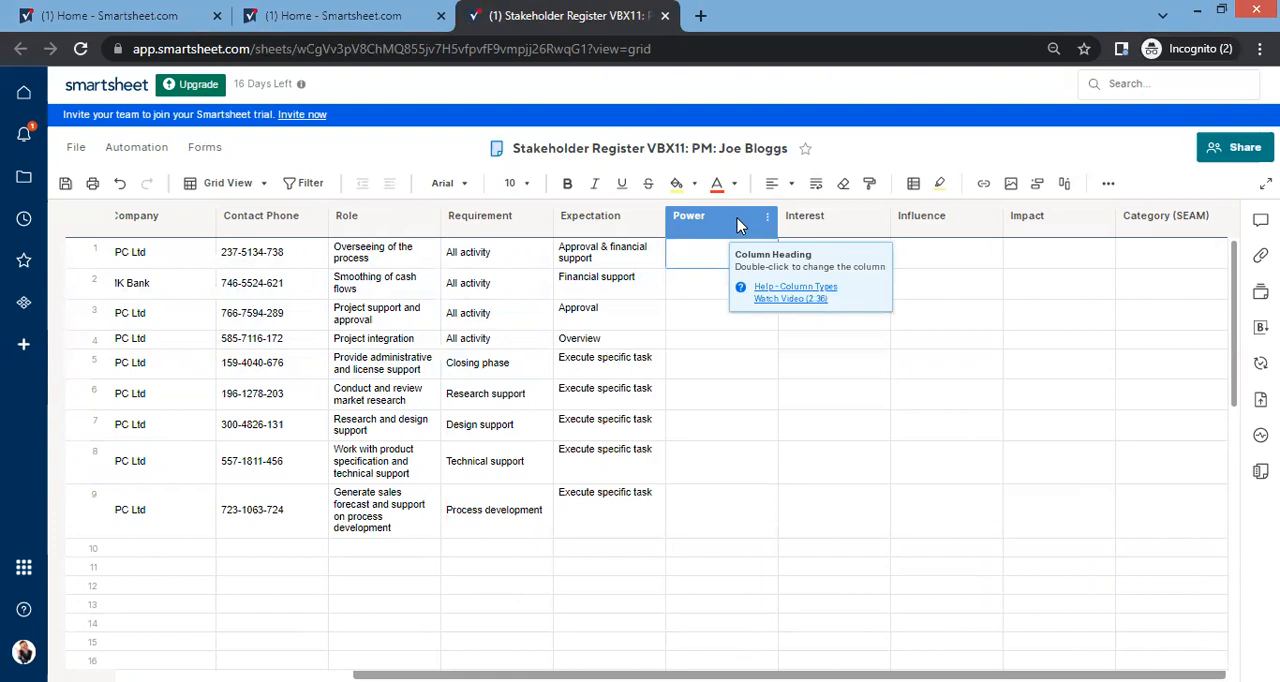
double_click(737, 218)
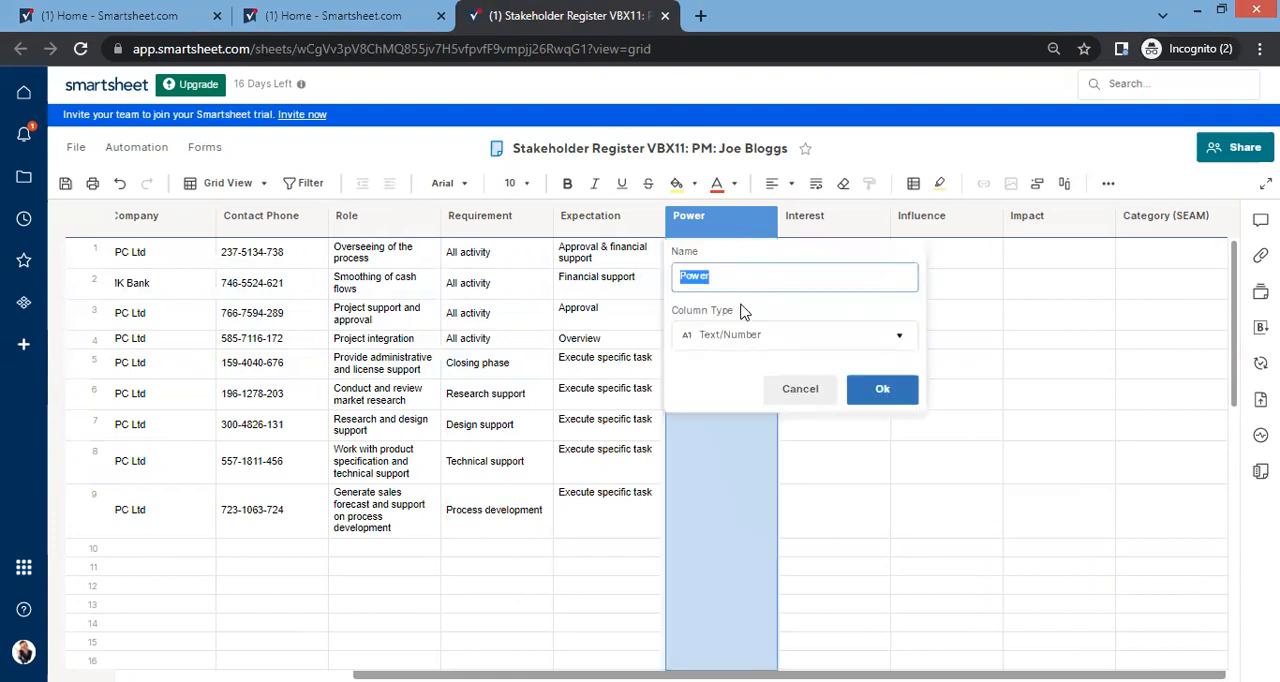
click(757, 342)
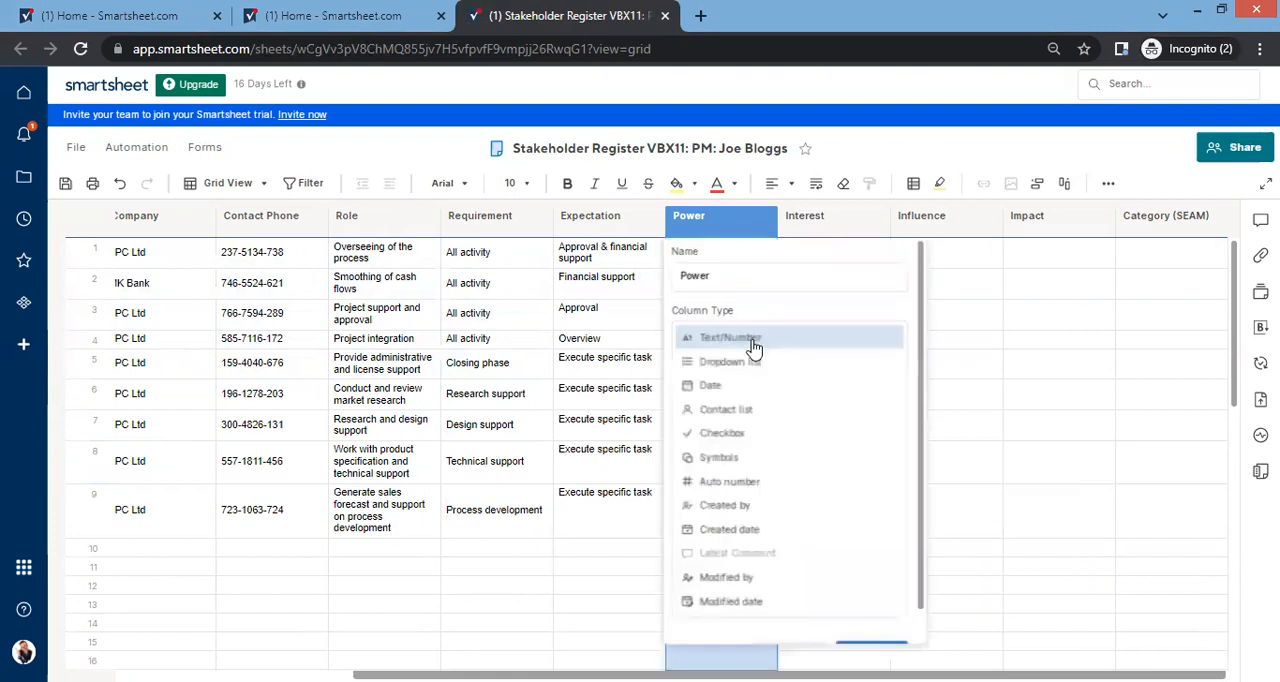
click(746, 460)
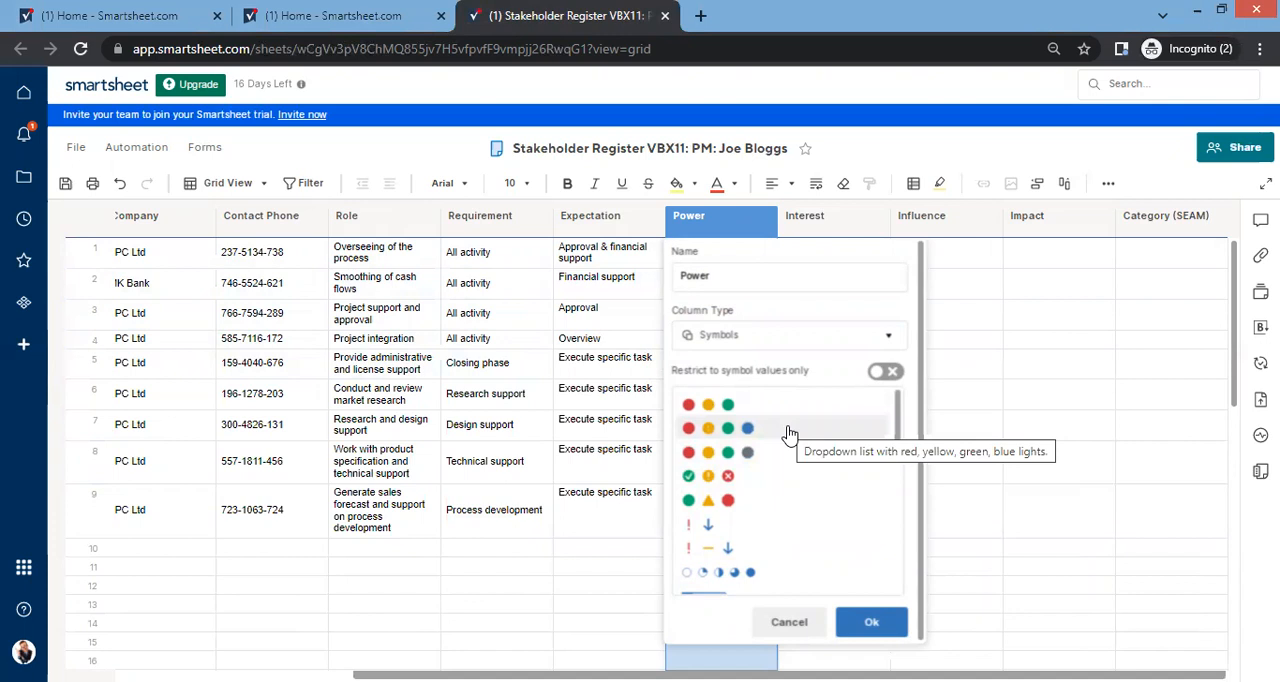
click(789, 432)
click(871, 450)
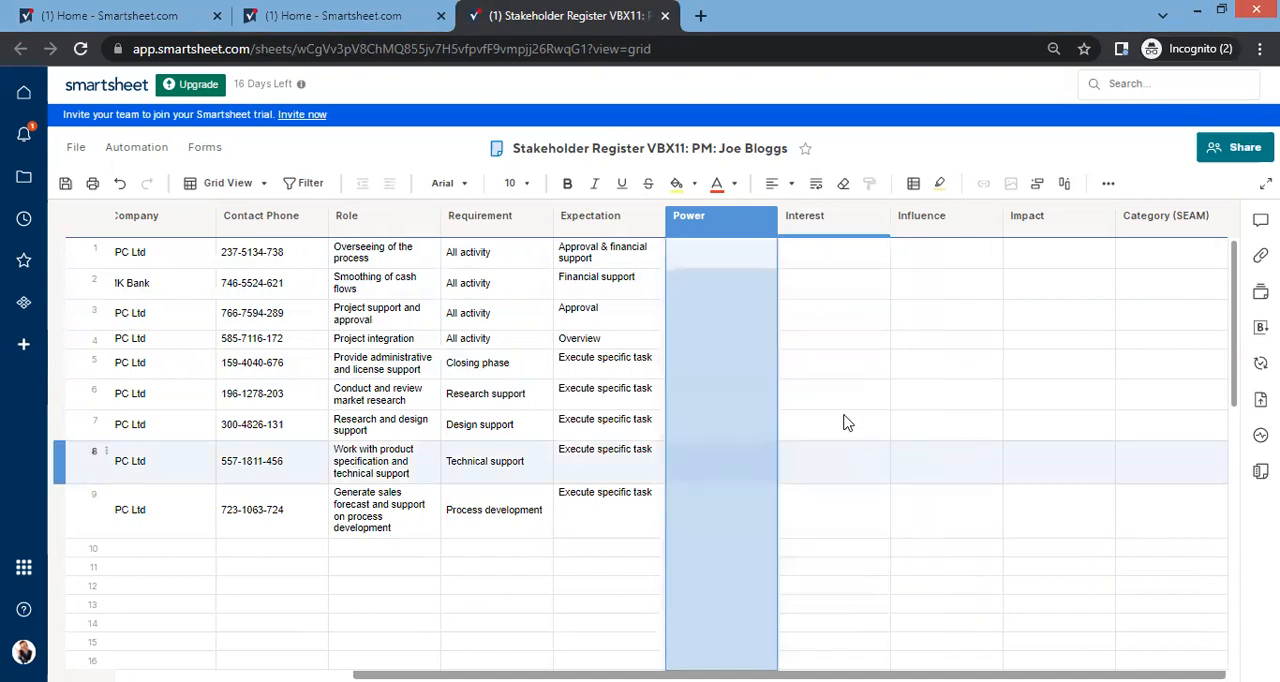
Step: Set the Power symbols to Red in row 1, Yellow in row 2, Green in row 3 and Blue in row 4
click(731, 259)
click(767, 248)
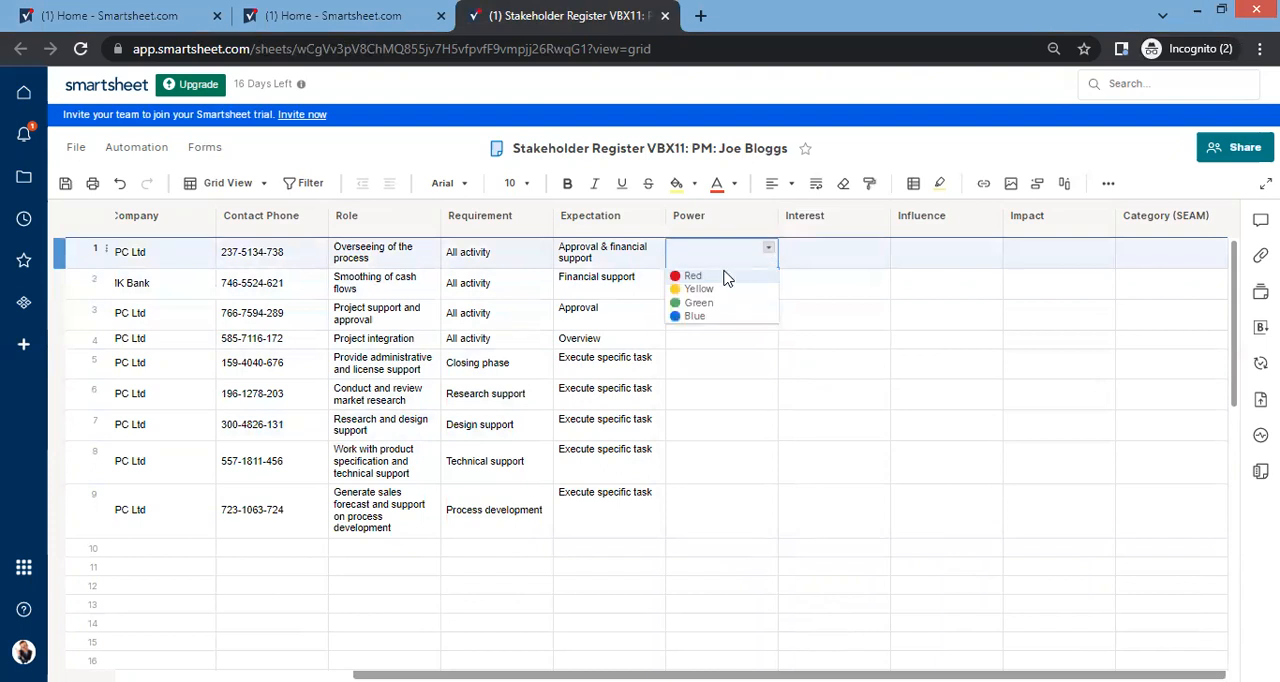
click(727, 278)
click(741, 285)
click(769, 281)
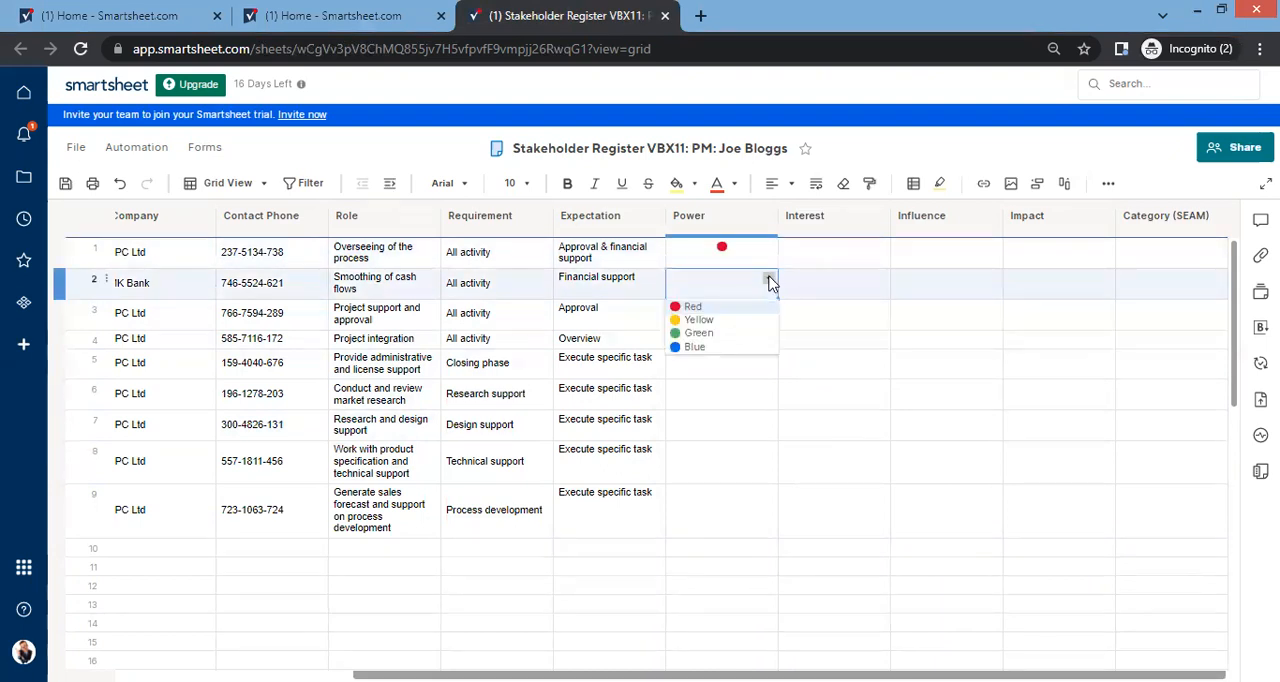
click(698, 319)
click(728, 316)
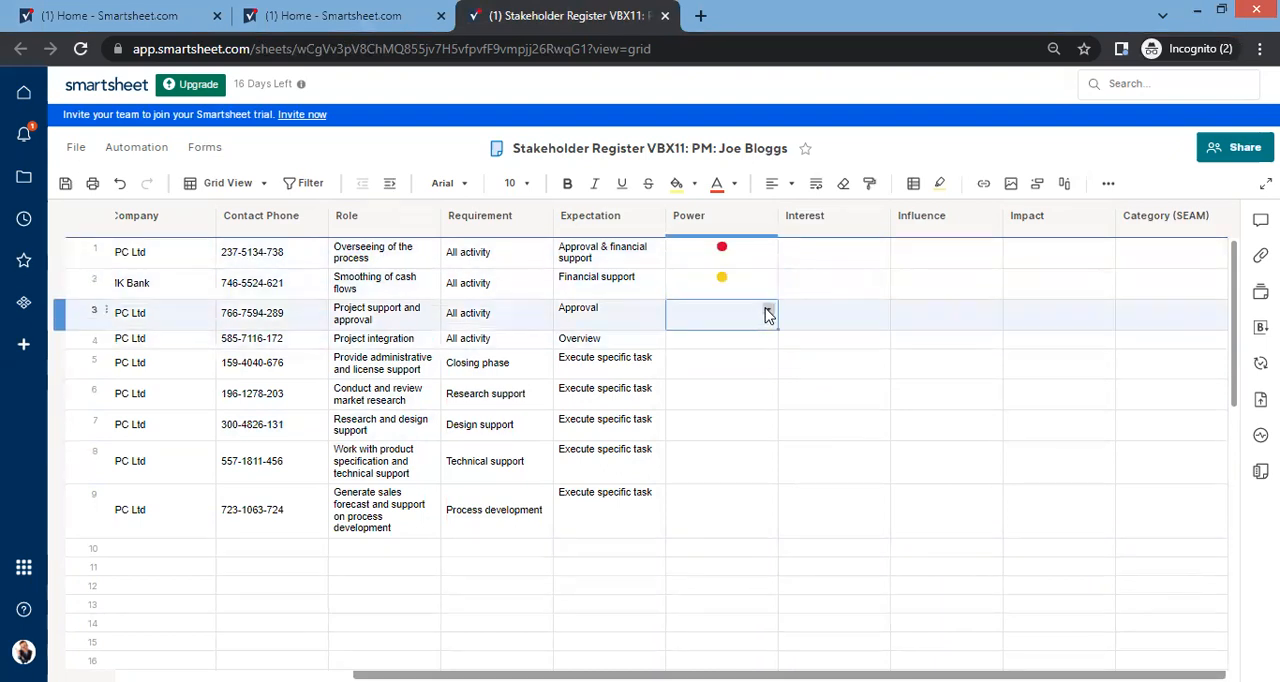
click(767, 314)
click(714, 362)
click(758, 343)
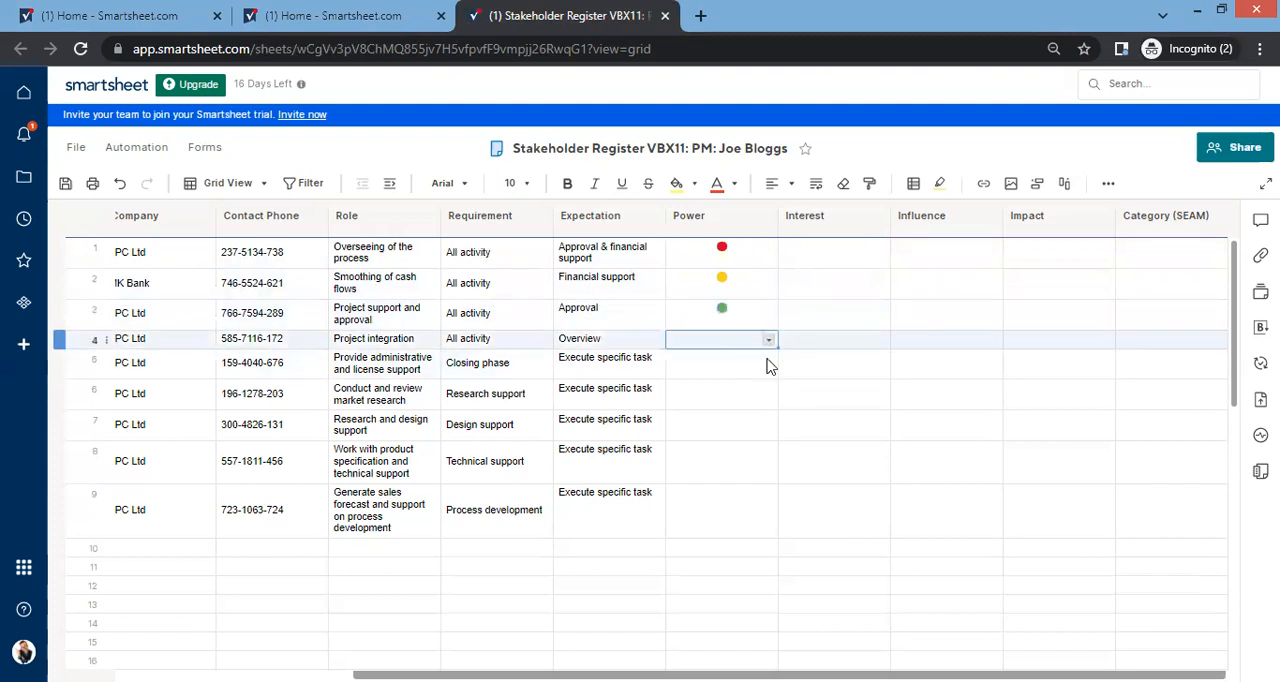
click(768, 340)
click(720, 400)
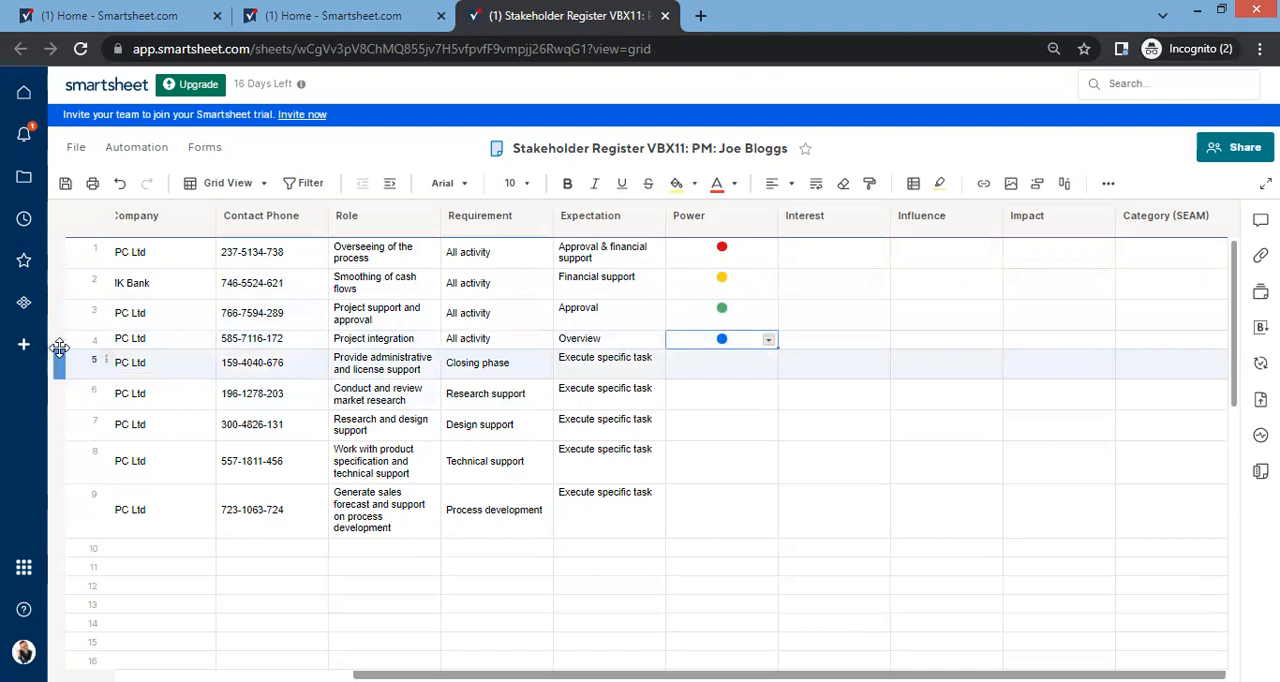
Step: Set the Power symbol to Red for each of rows 5 to 9
click(745, 368)
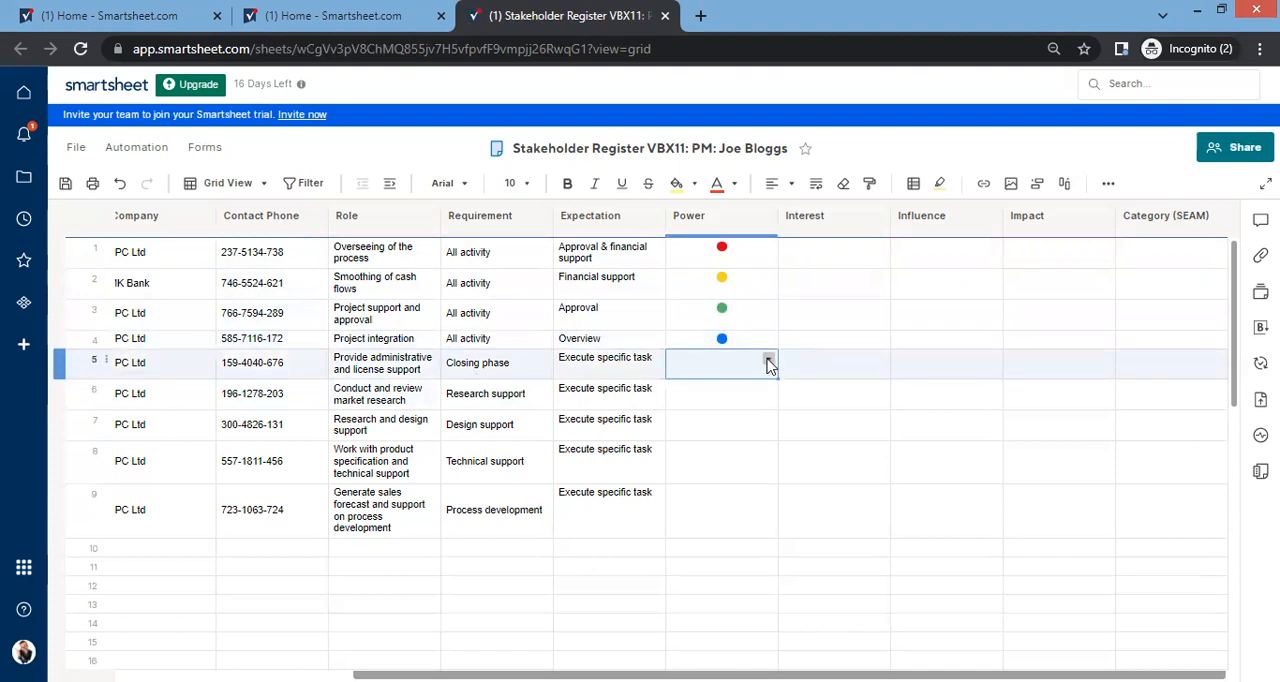
click(768, 362)
click(700, 384)
click(743, 397)
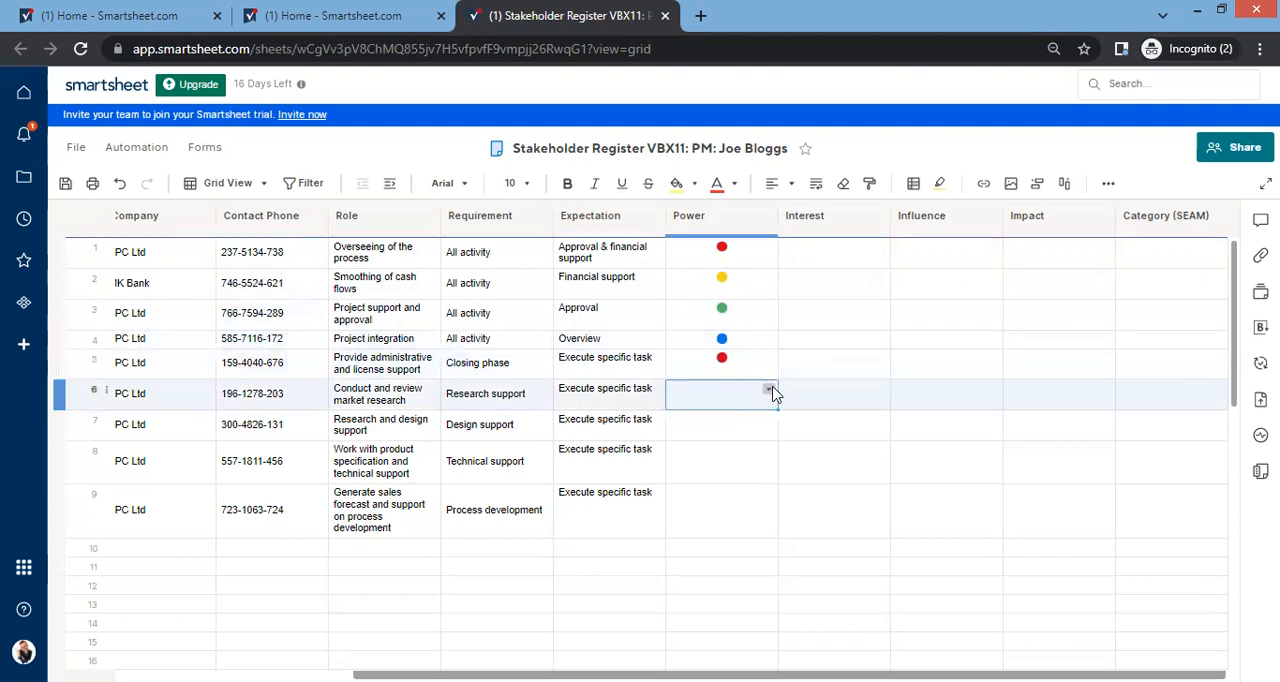
click(771, 393)
click(690, 417)
click(758, 432)
click(768, 420)
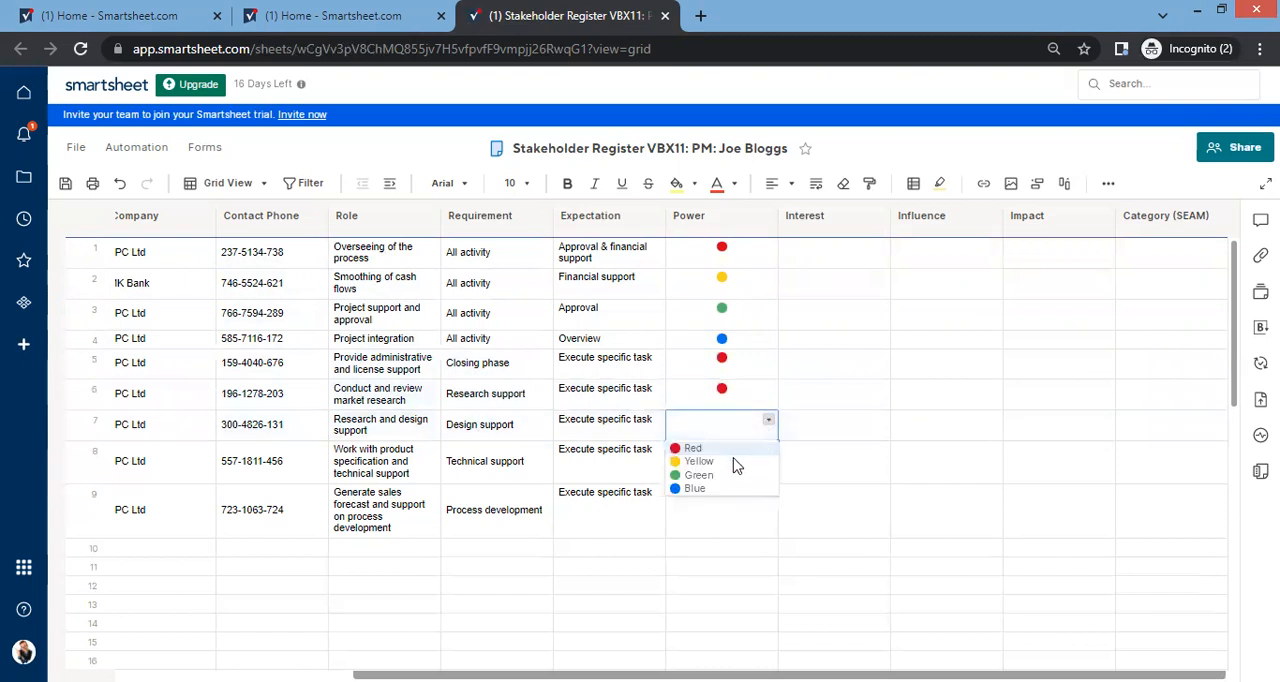
click(736, 449)
click(760, 452)
click(768, 451)
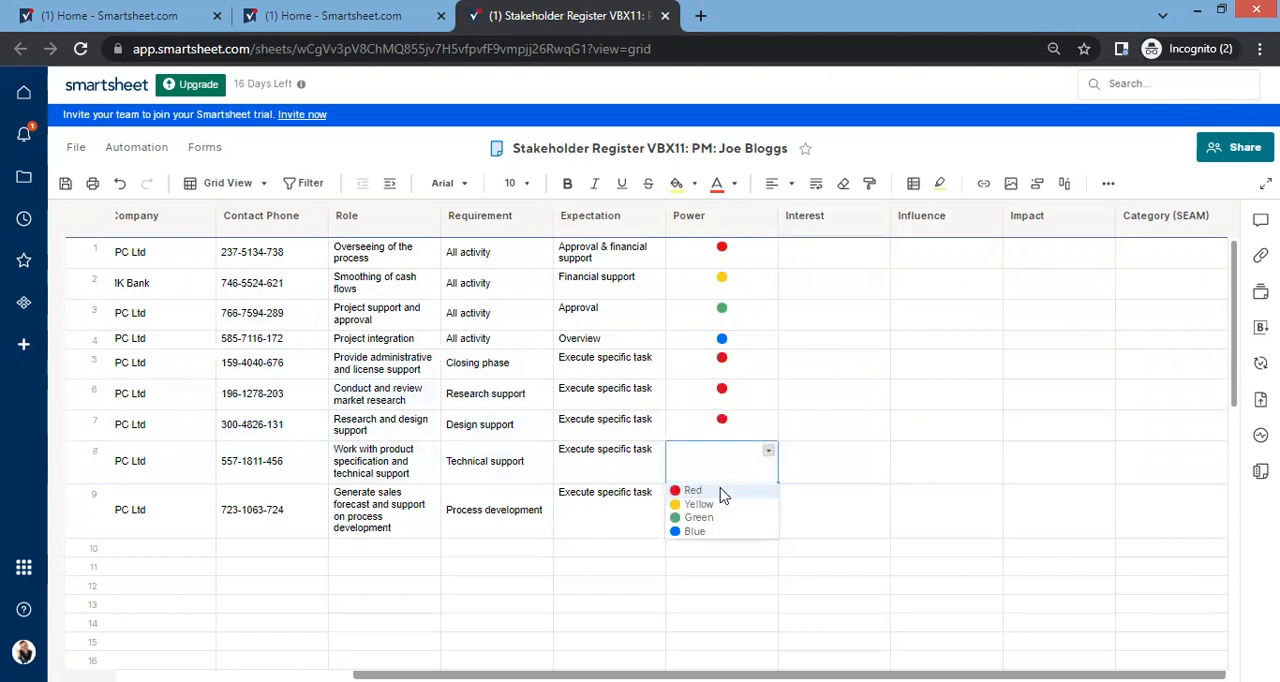
click(720, 490)
click(748, 491)
click(766, 497)
click(768, 494)
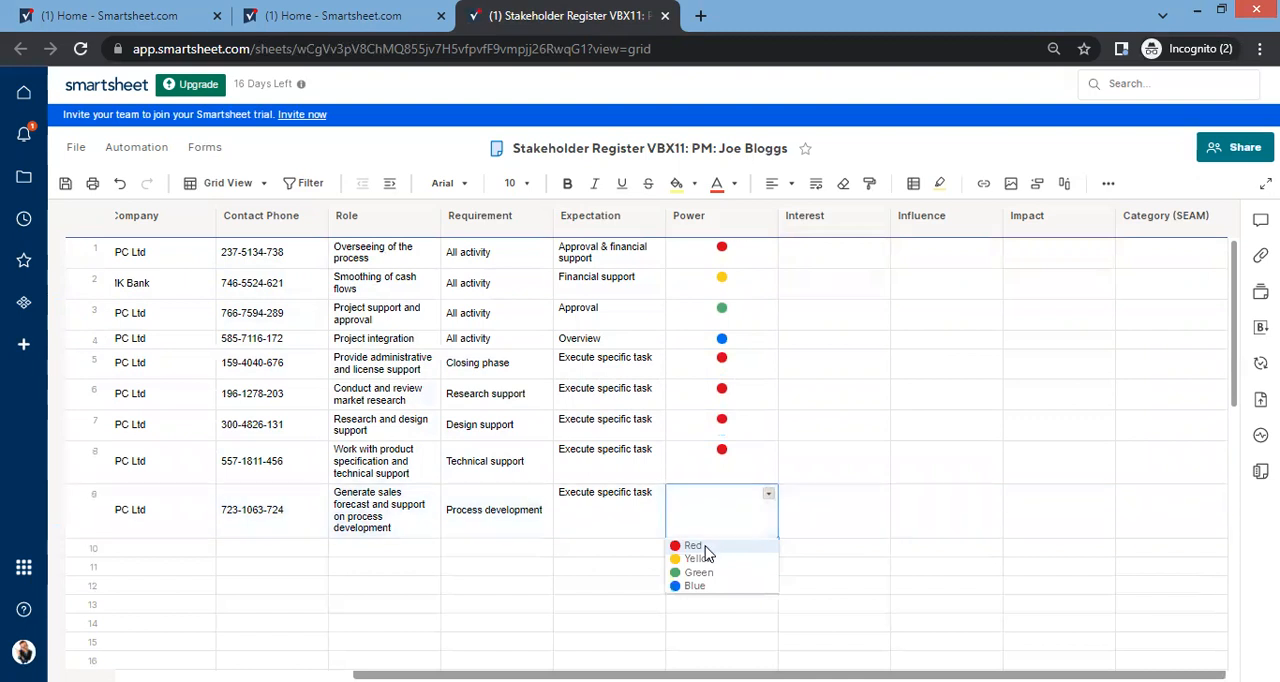
click(705, 553)
Step: Paste the interest ratings into the Interest column, with High for rows 1 to 4 and Moderate for rows 5 to 9
click(835, 365)
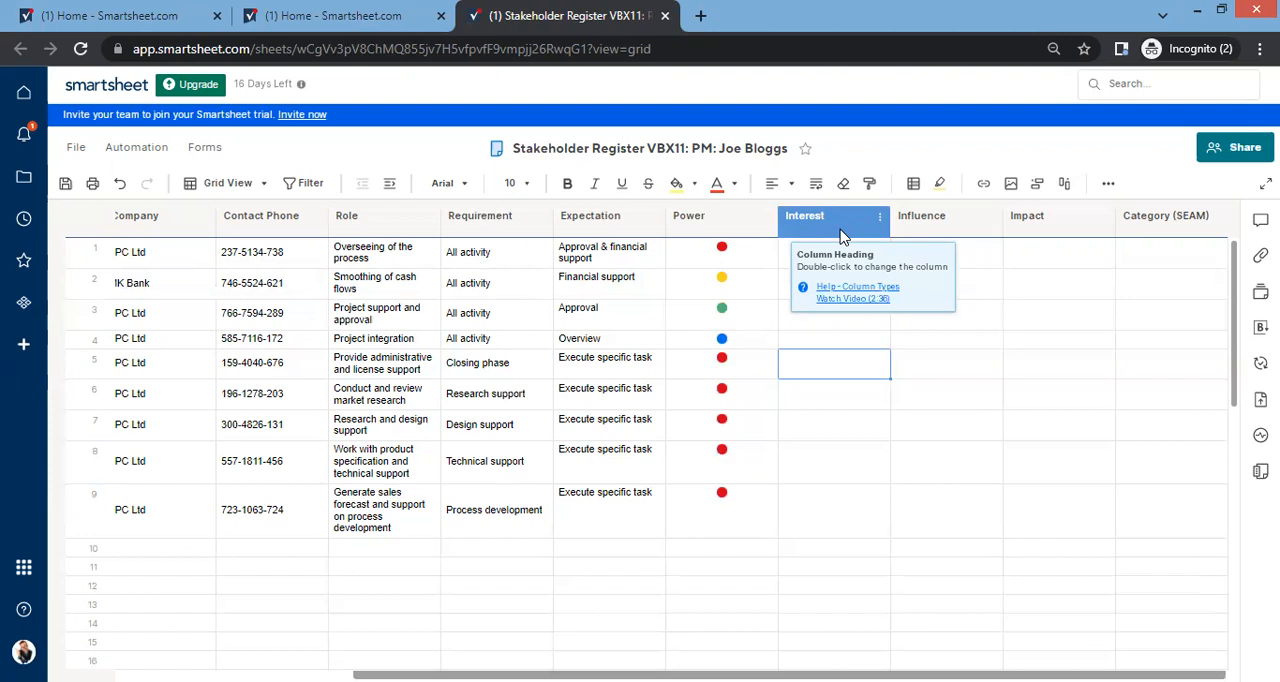
click(751, 258)
click(830, 245)
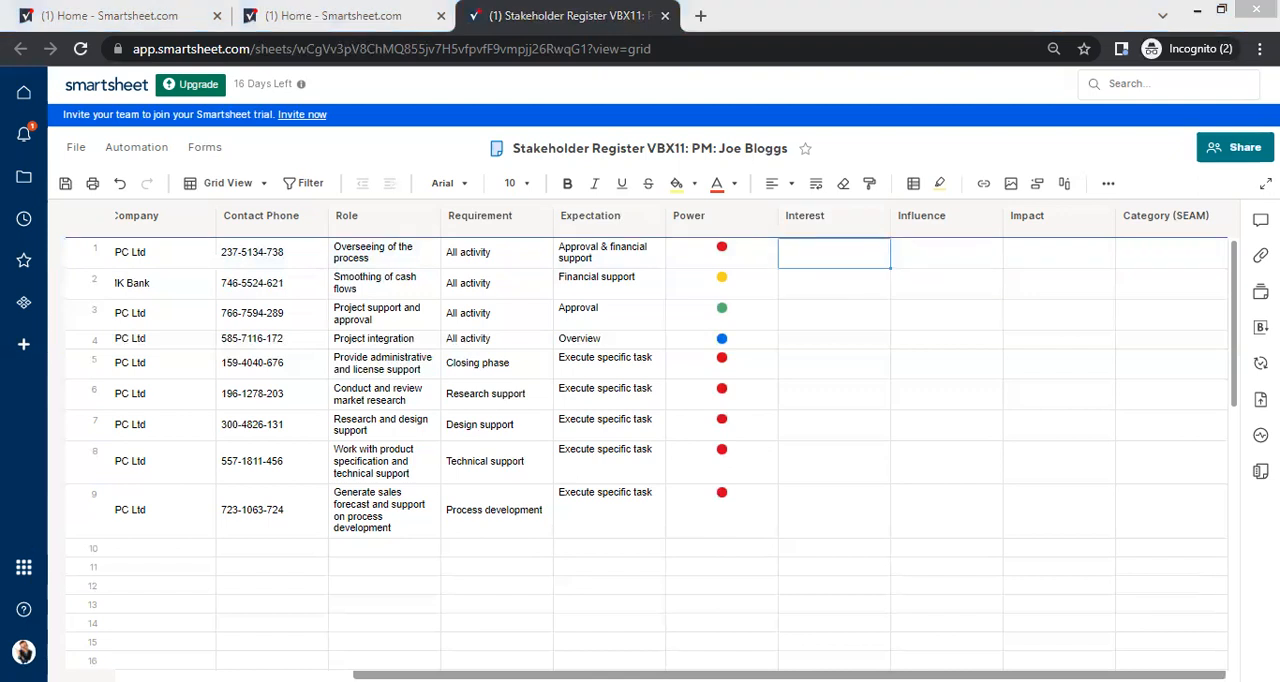
text(High High High High Moderate Moderate Moderate Moderate Moderate)
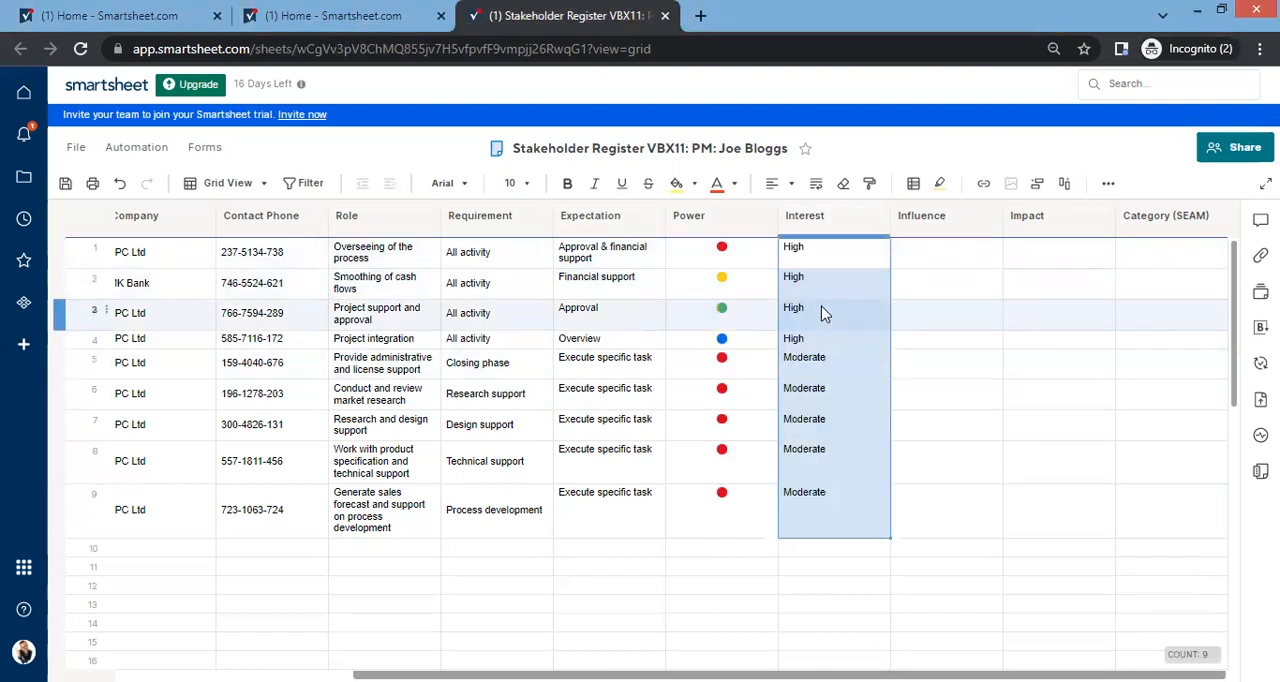
Step: Paste the High and Moderate ratings into the Influence column from row 1 and fill row 9 with Moderate
click(950, 259)
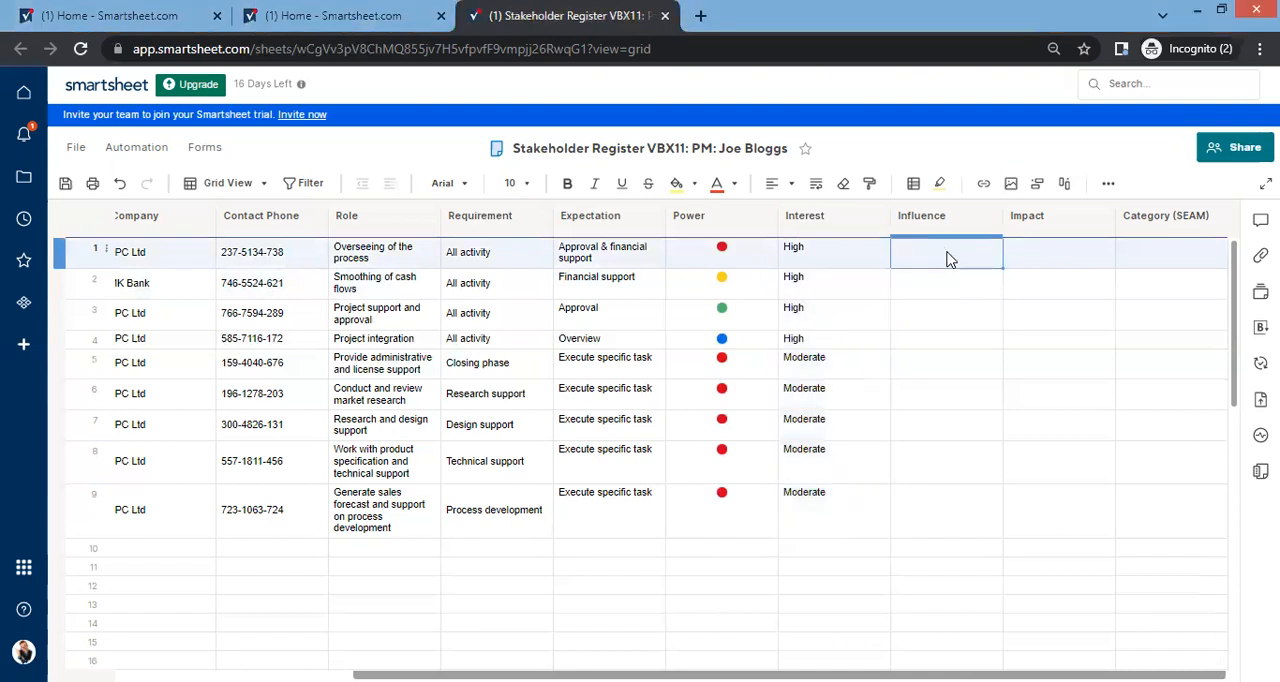
text(High High High High High Moderate High Moderate)
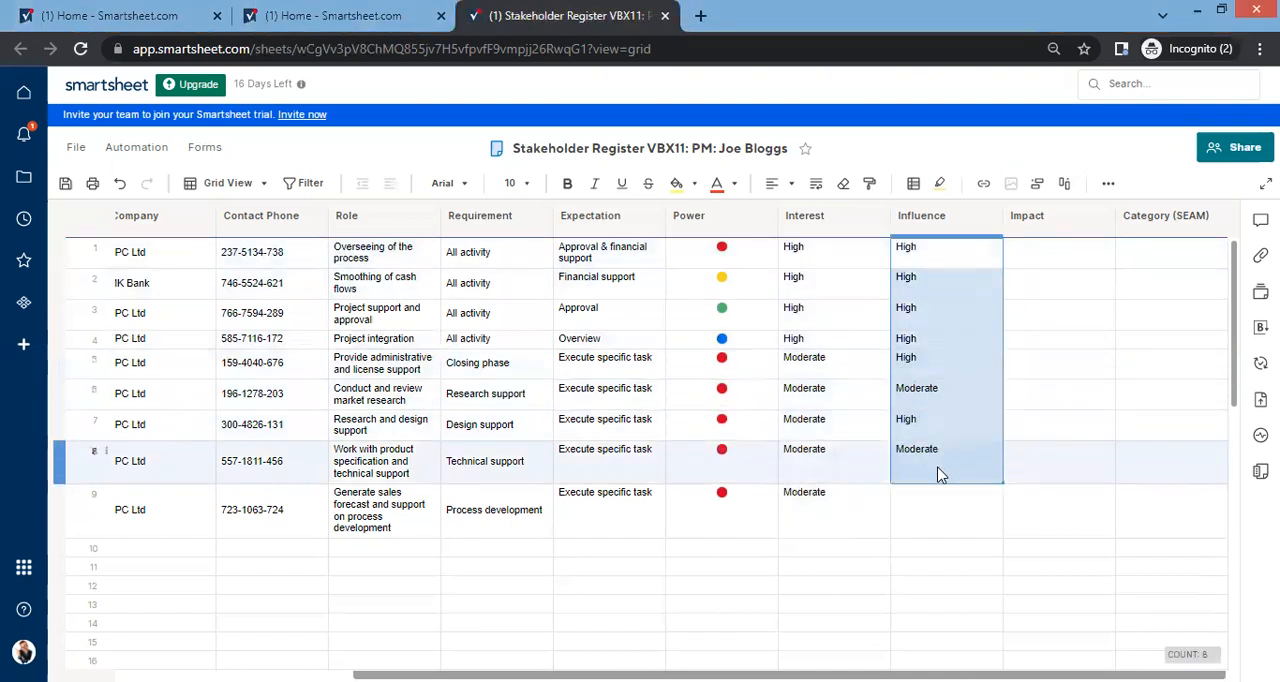
click(926, 520)
click(928, 470)
click(924, 530)
text(Moderate)
Step: Change the Impact column's type to Symbols with the red, yellow, green and blue lights
click(1044, 256)
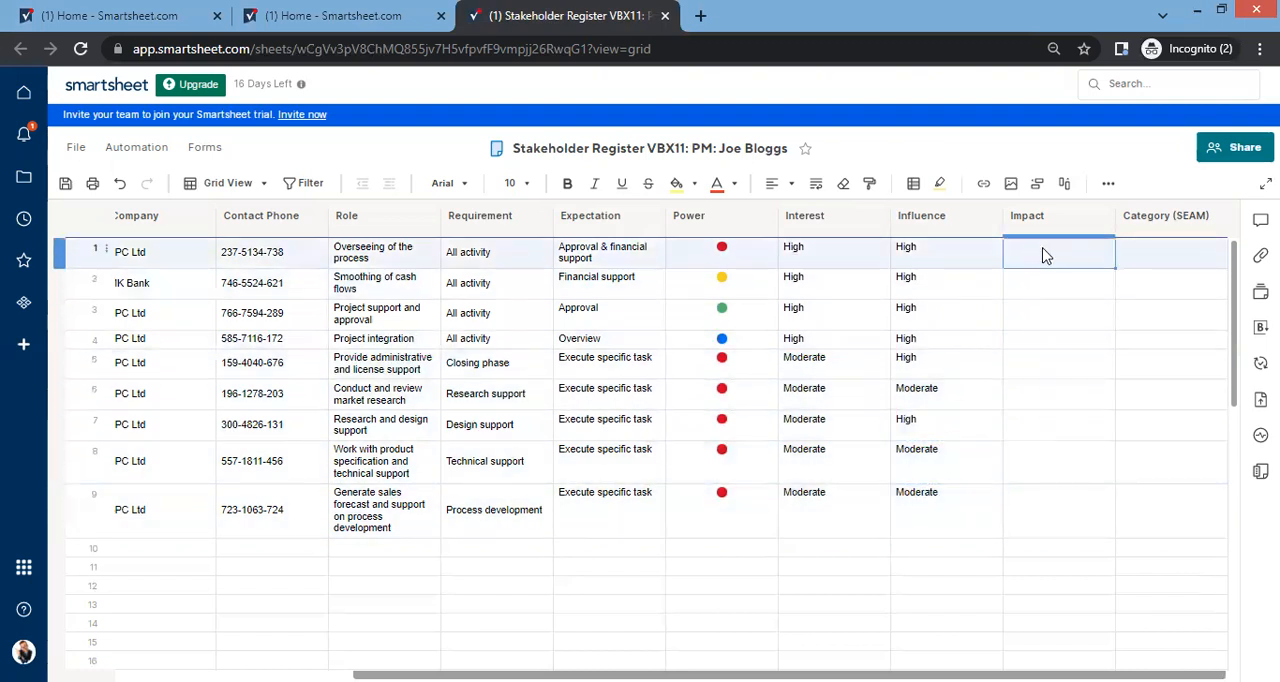
double_click(1044, 219)
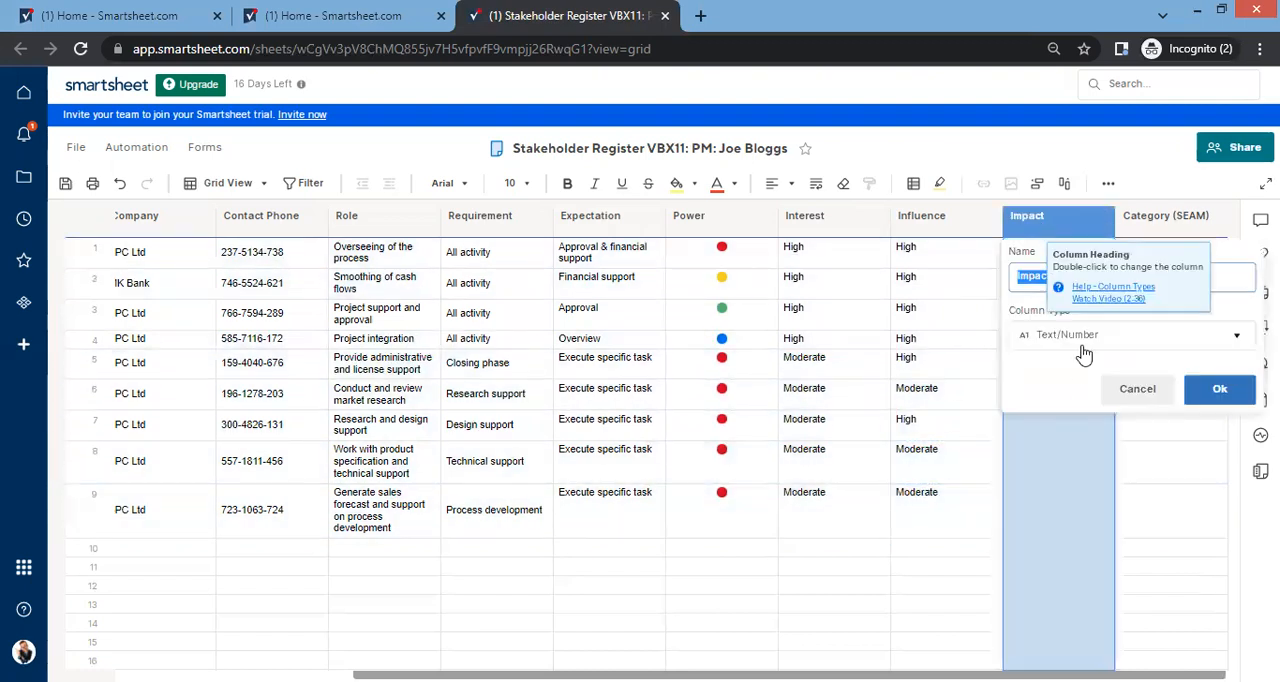
click(1040, 348)
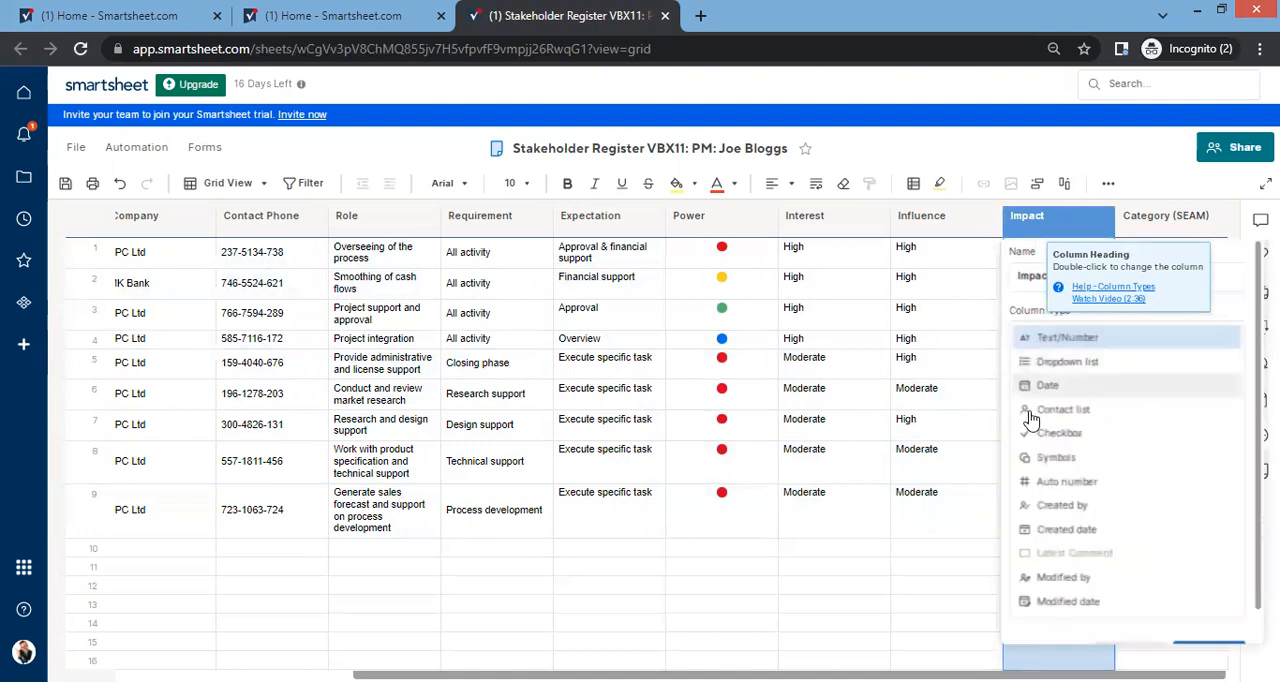
click(1045, 457)
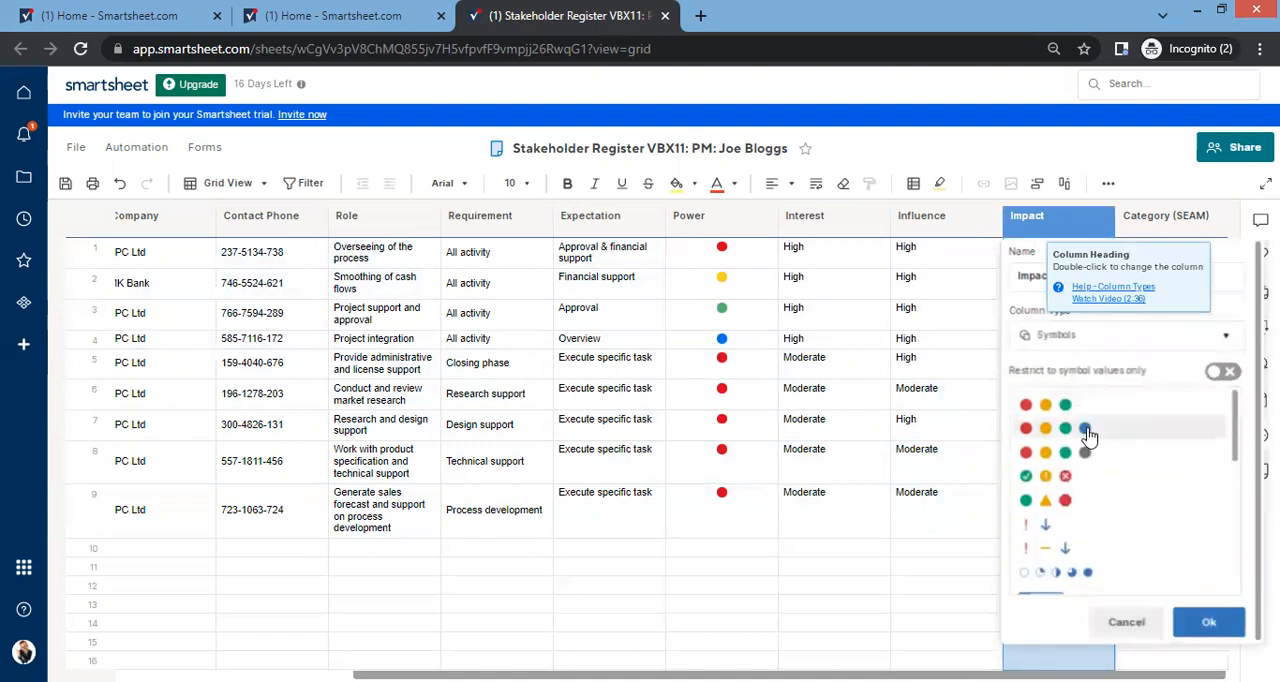
click(1088, 436)
click(1220, 443)
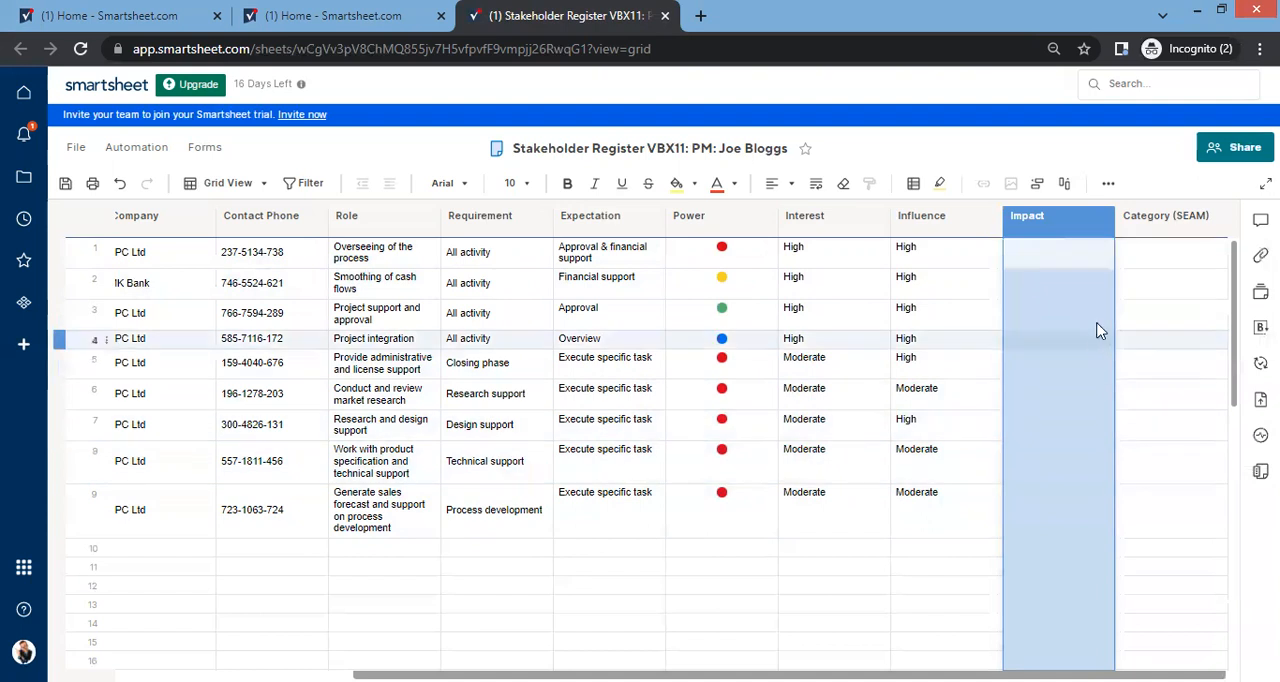
Step: Set the Impact symbols to Red in row 1, Yellow in row 2, Green in row 3 and Blue in row 4
click(1092, 258)
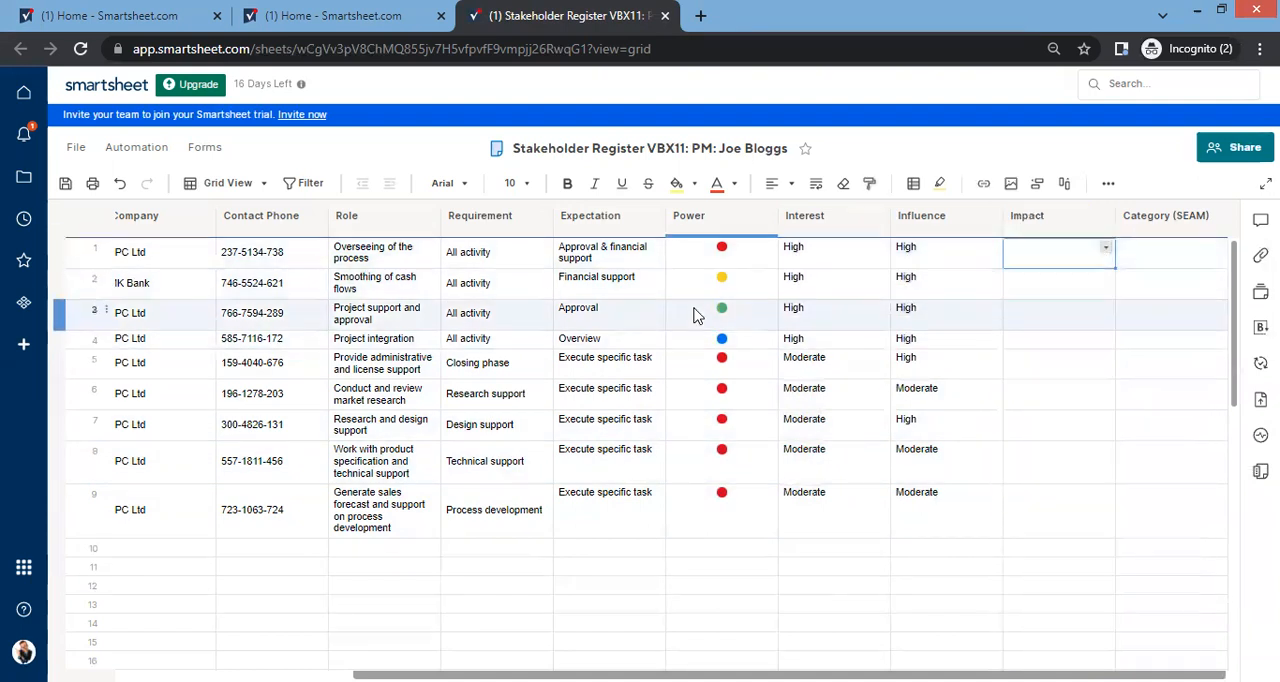
click(1105, 248)
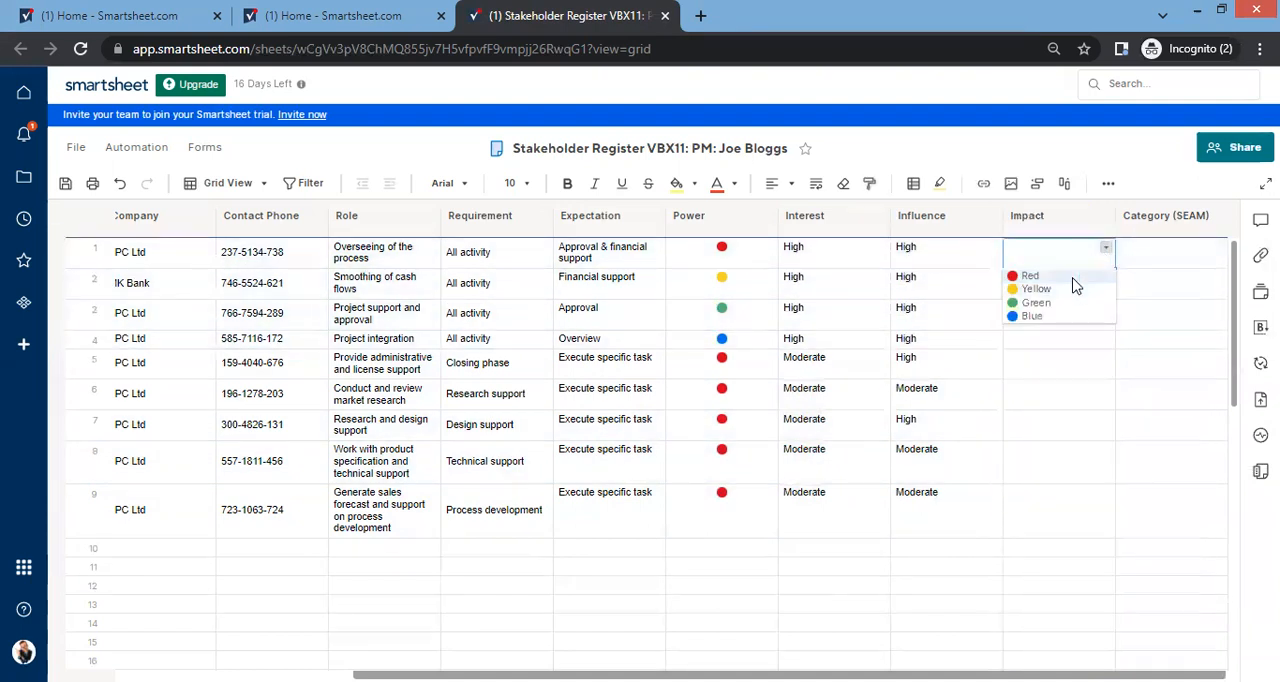
click(1072, 279)
click(1088, 286)
click(1105, 279)
click(1067, 319)
click(1070, 322)
click(1105, 309)
click(1035, 364)
click(1087, 344)
click(1105, 340)
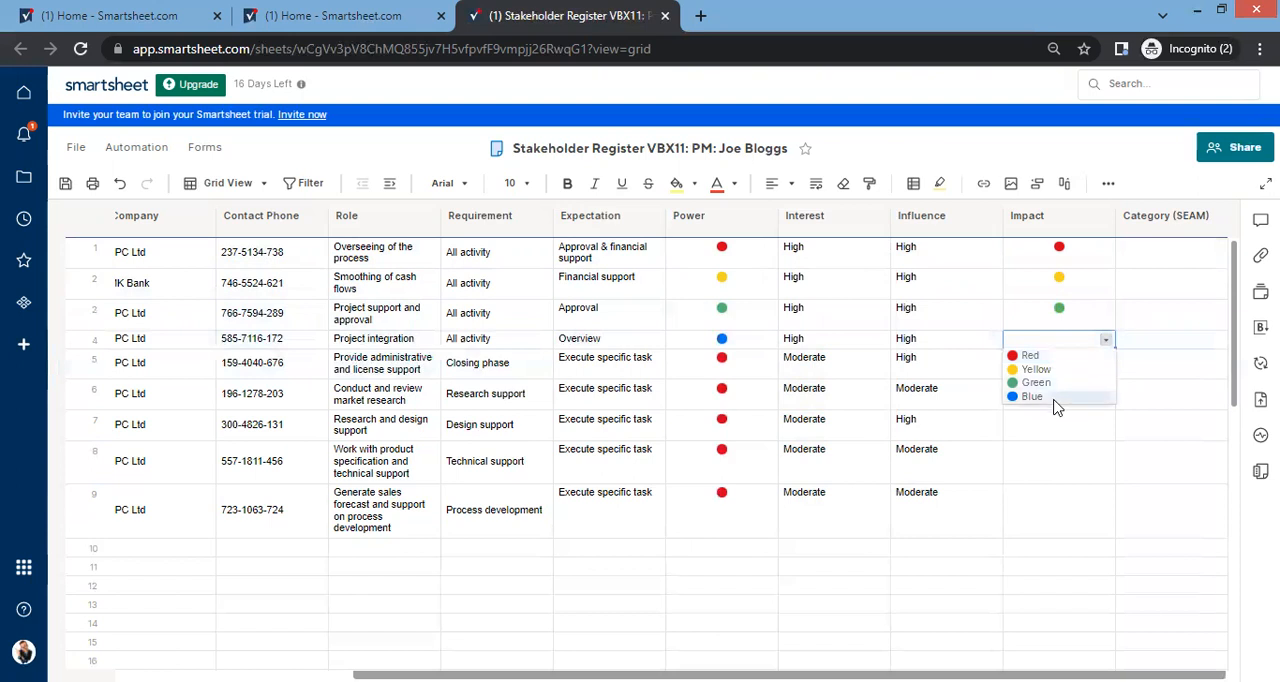
click(1055, 398)
Step: Repeat the Impact symbols Red, Yellow, Green and Blue in rows 5 to 8 and copy row 7's Green symbol into row 9
click(1074, 371)
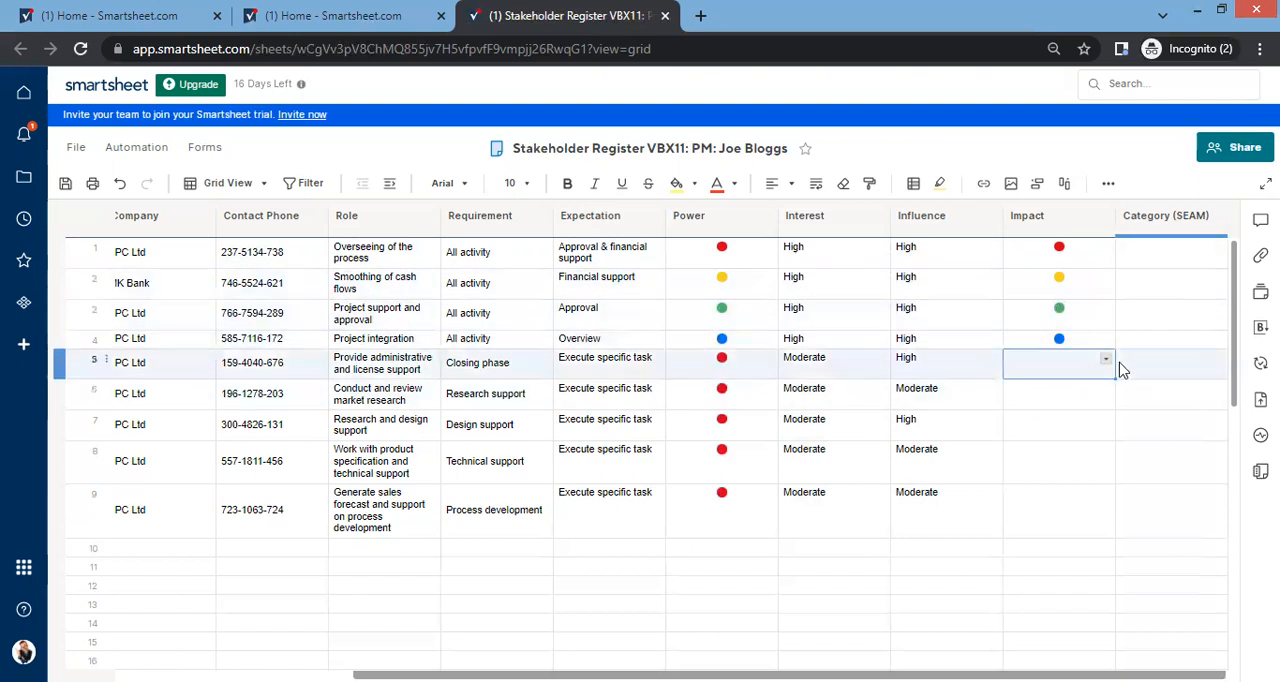
drag(1090, 315, 1037, 380)
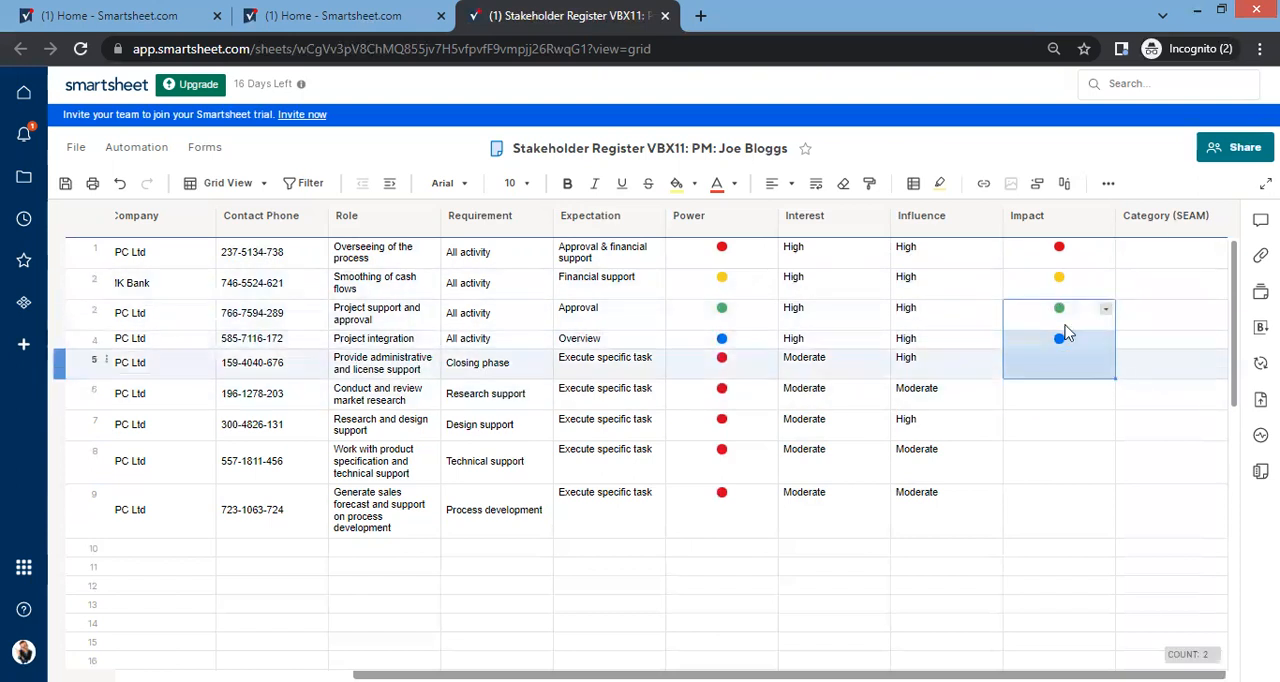
drag(1084, 254, 1105, 480)
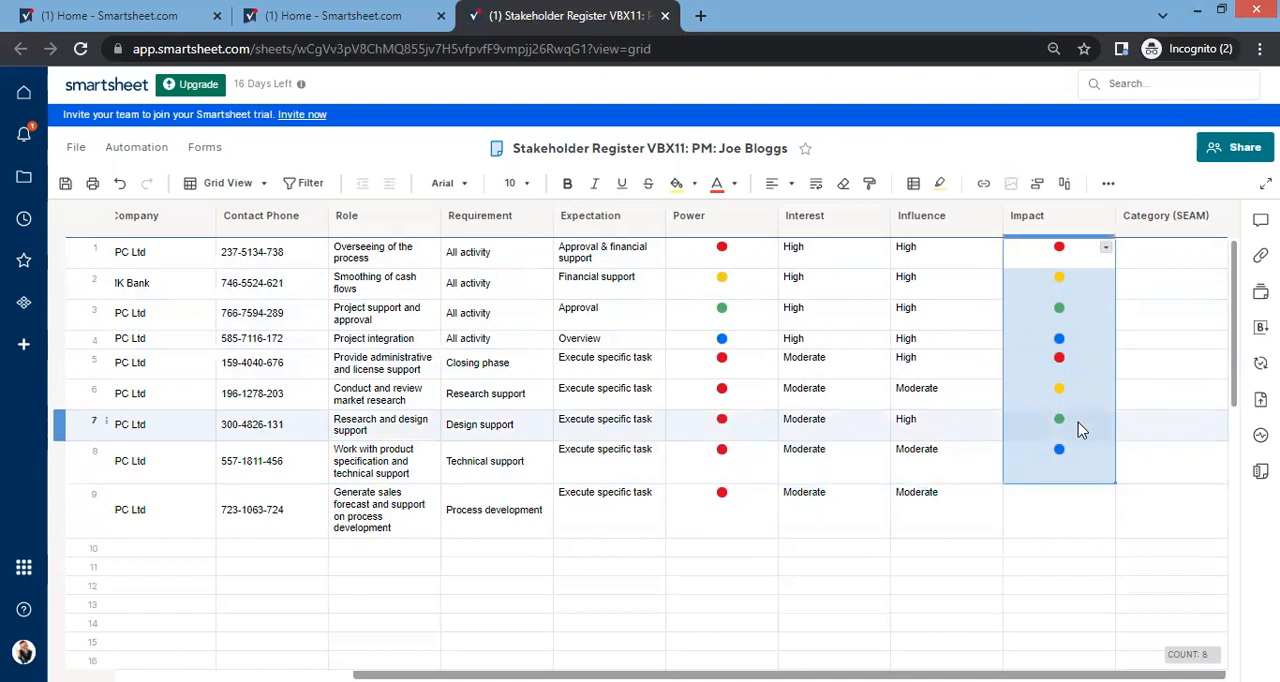
click(1078, 428)
key(ctrl+c)
click(1057, 494)
key(ctrl+v)
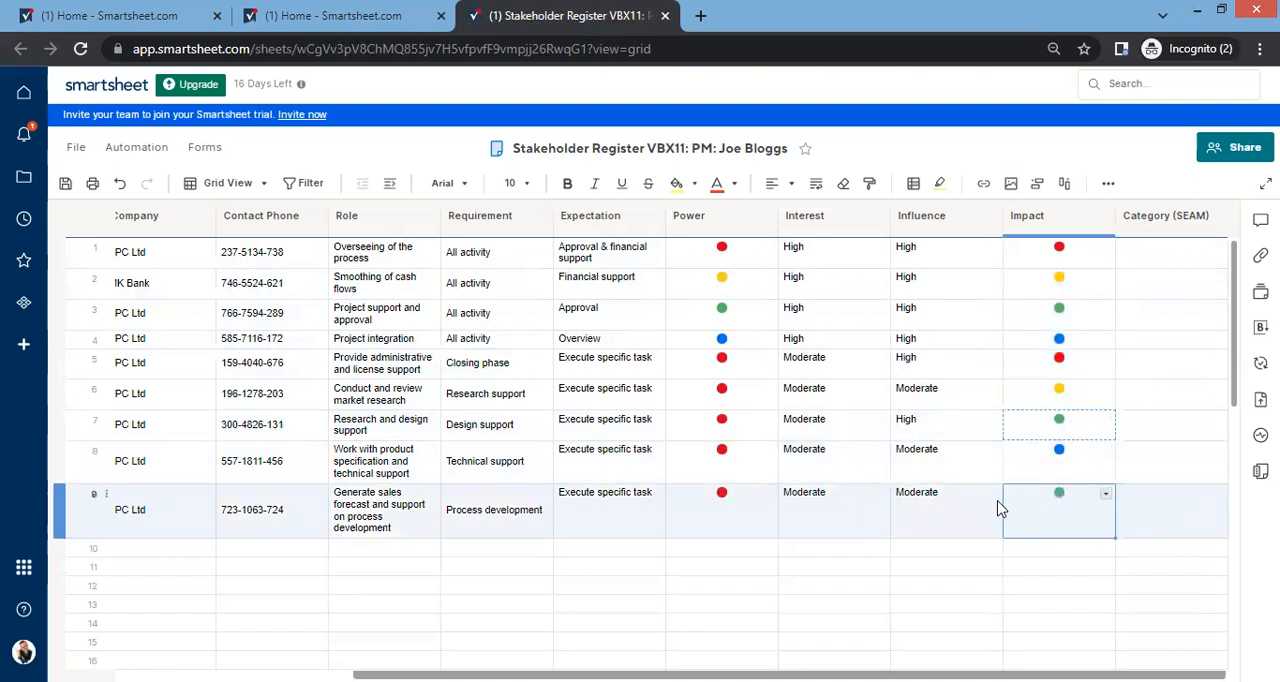
Step: Change the Category (SEAM) column's type to Dropdown list
click(1137, 274)
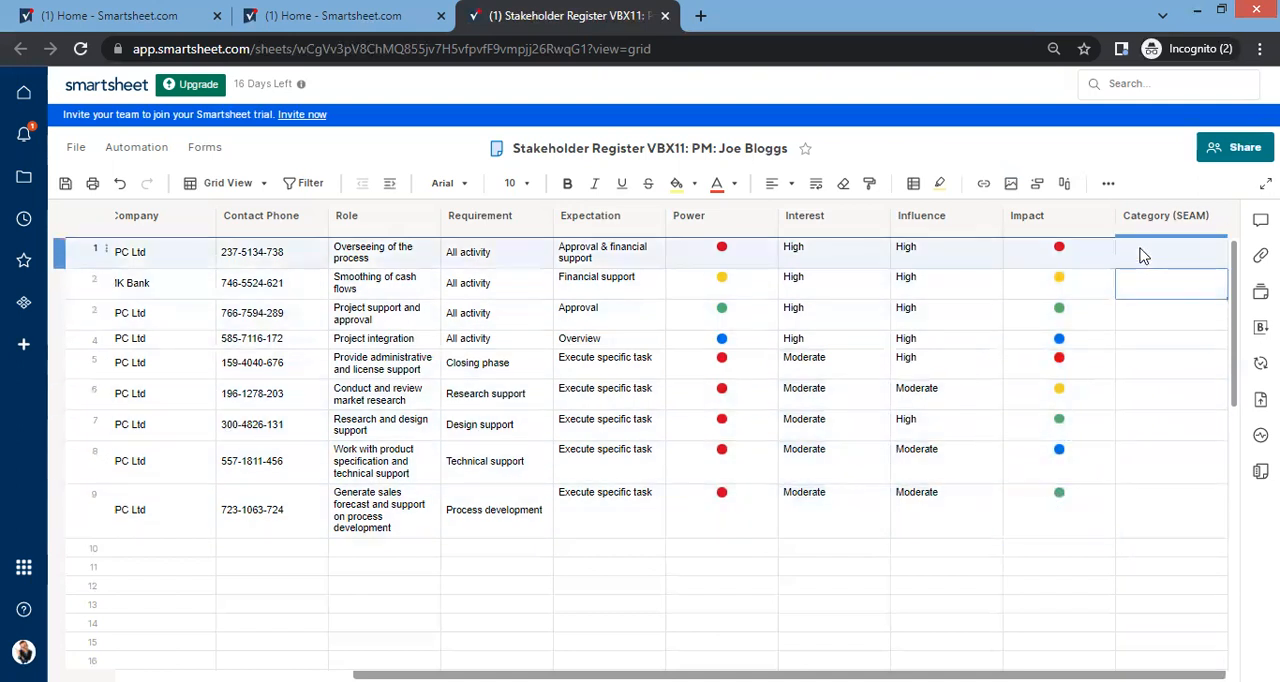
click(1085, 671)
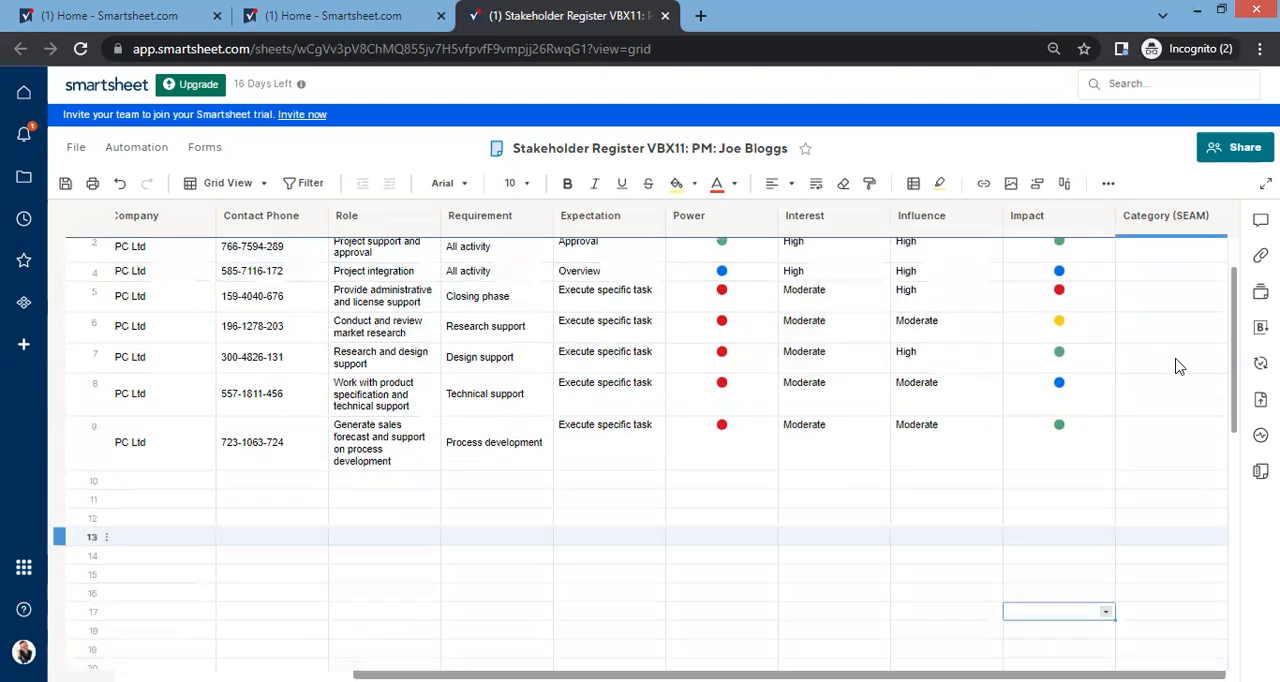
double_click(1188, 226)
click(1120, 332)
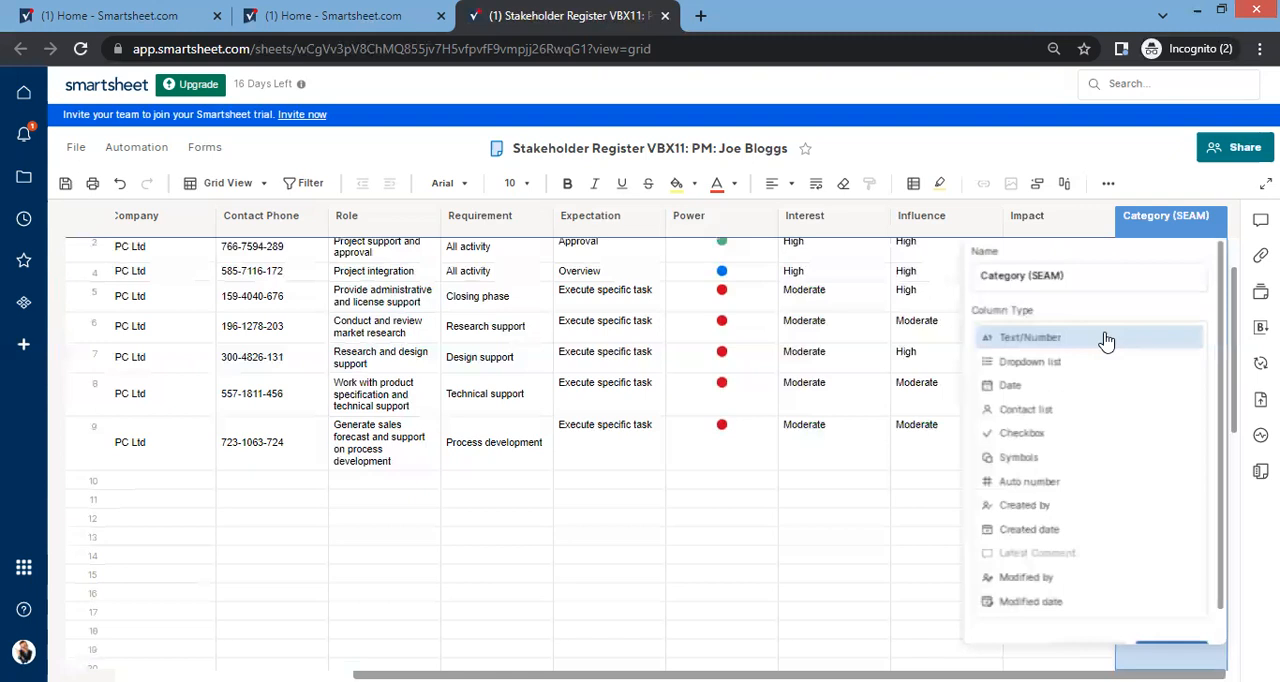
click(1036, 367)
Step: Define the Category (SEAM) dropdown values as Unaware, Resistant, Neutral, Supportive and Leading, and apply the column properties
click(1030, 481)
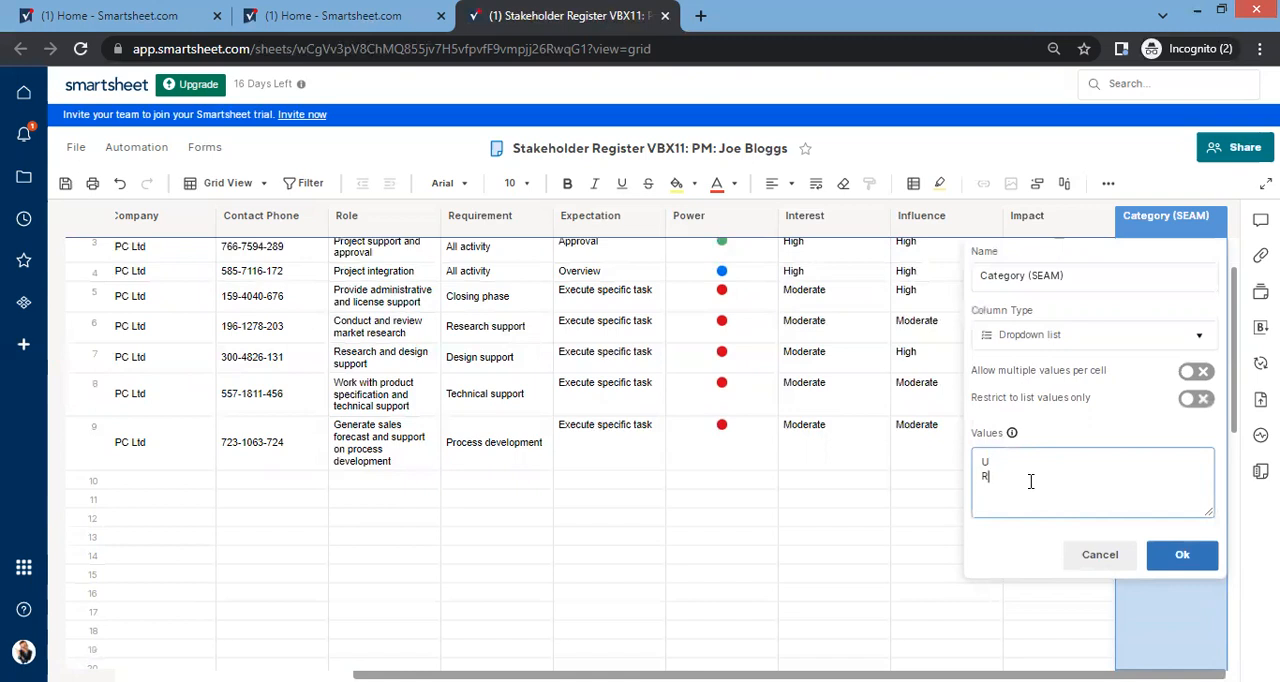
text(U R)
key(Return)
text(N)
key(Return)
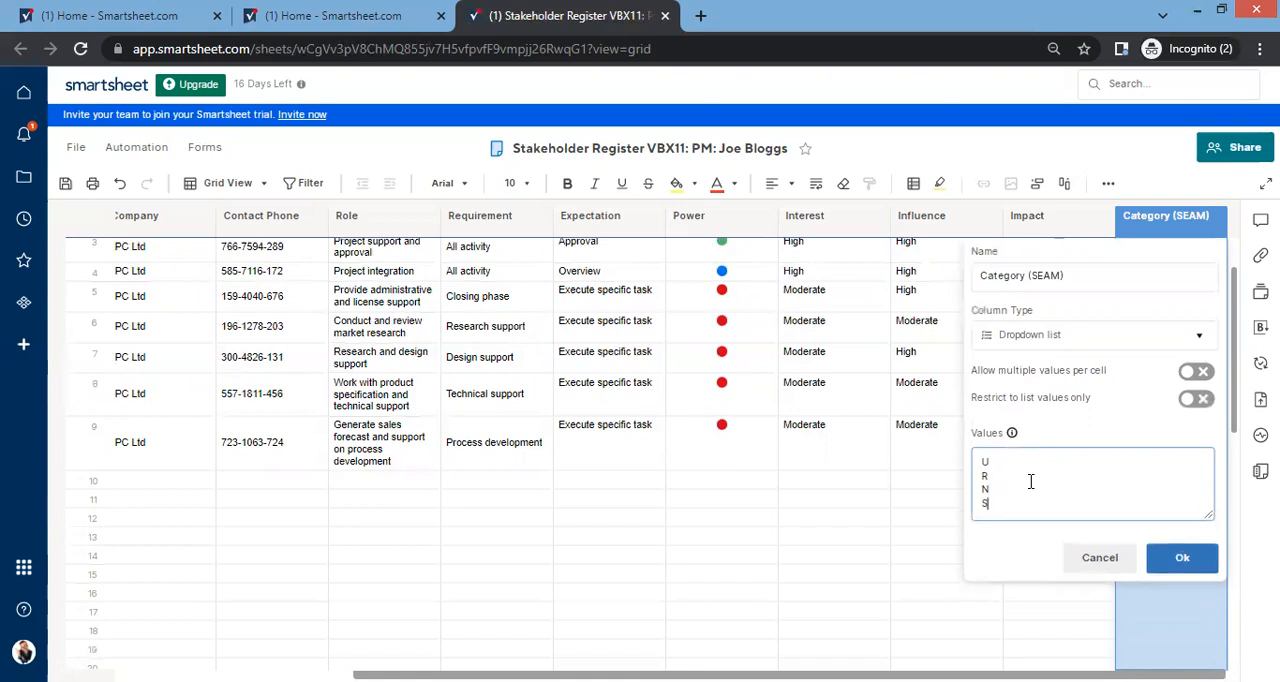
text(S)
key(Return)
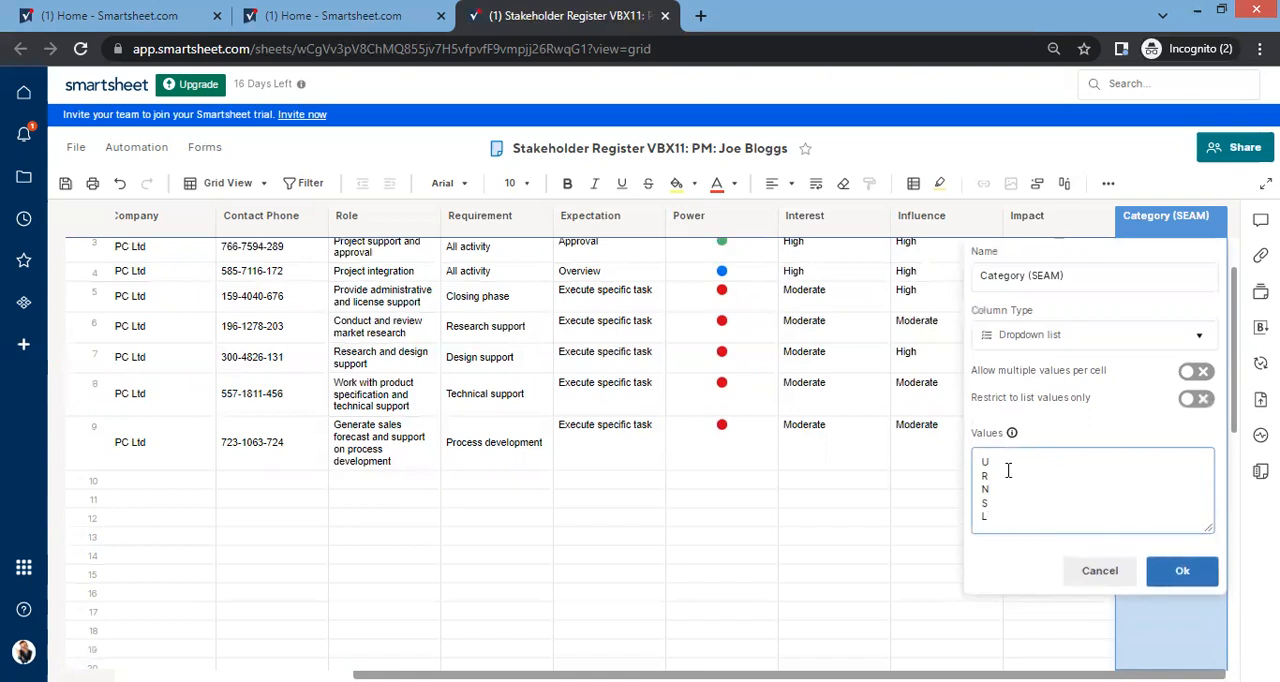
click(1019, 460)
text(upportive)
click(1165, 572)
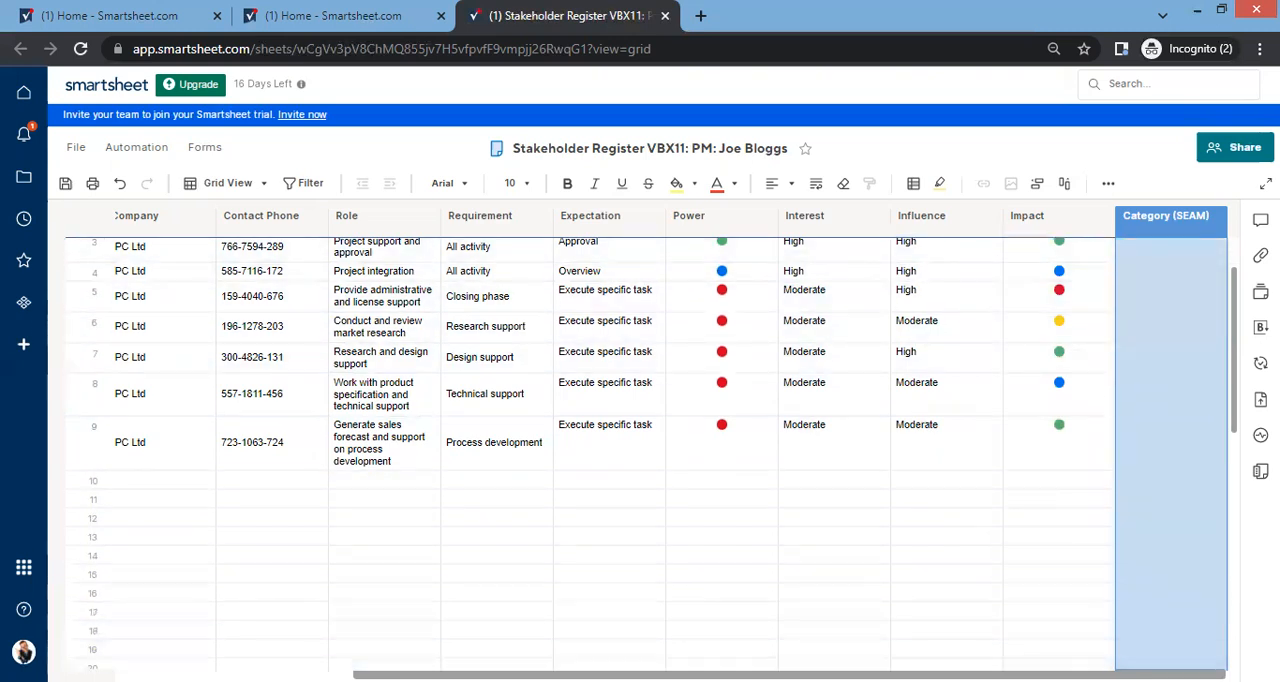
Step: Set row 3's Category (SEAM) to Unaware and align the column's cells in rows 3 to 9 vertically to the middle
click(1143, 251)
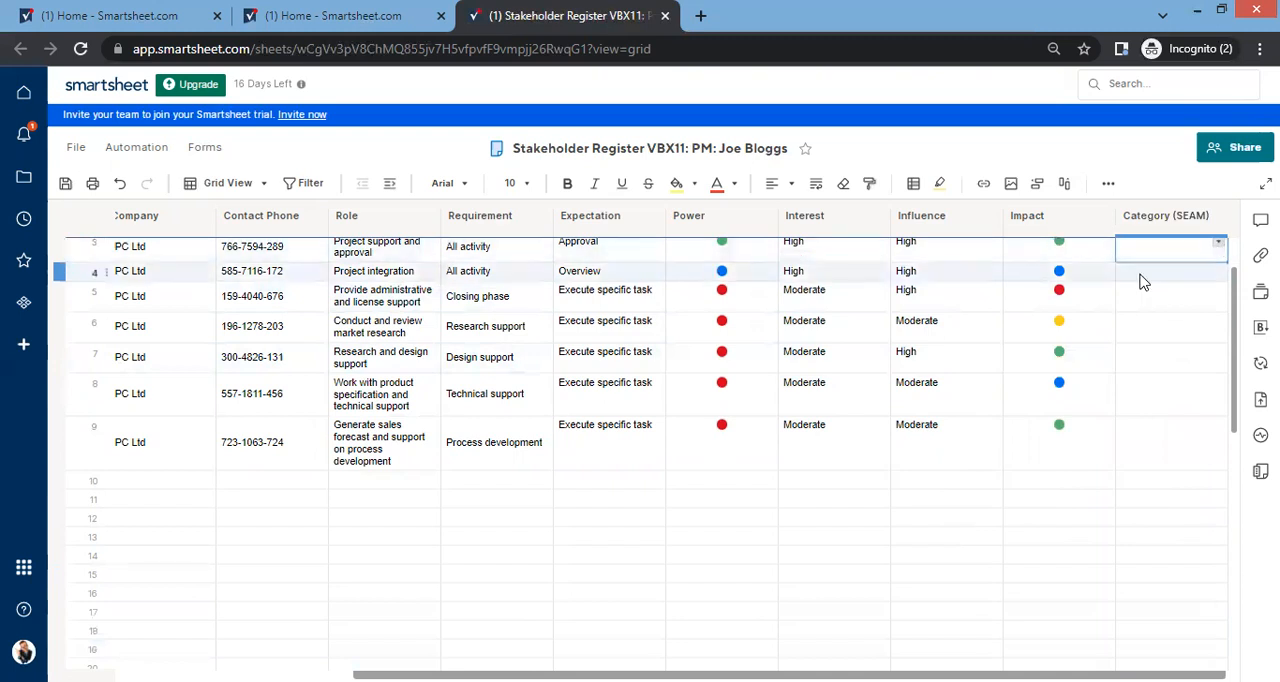
text(u)
key(Return)
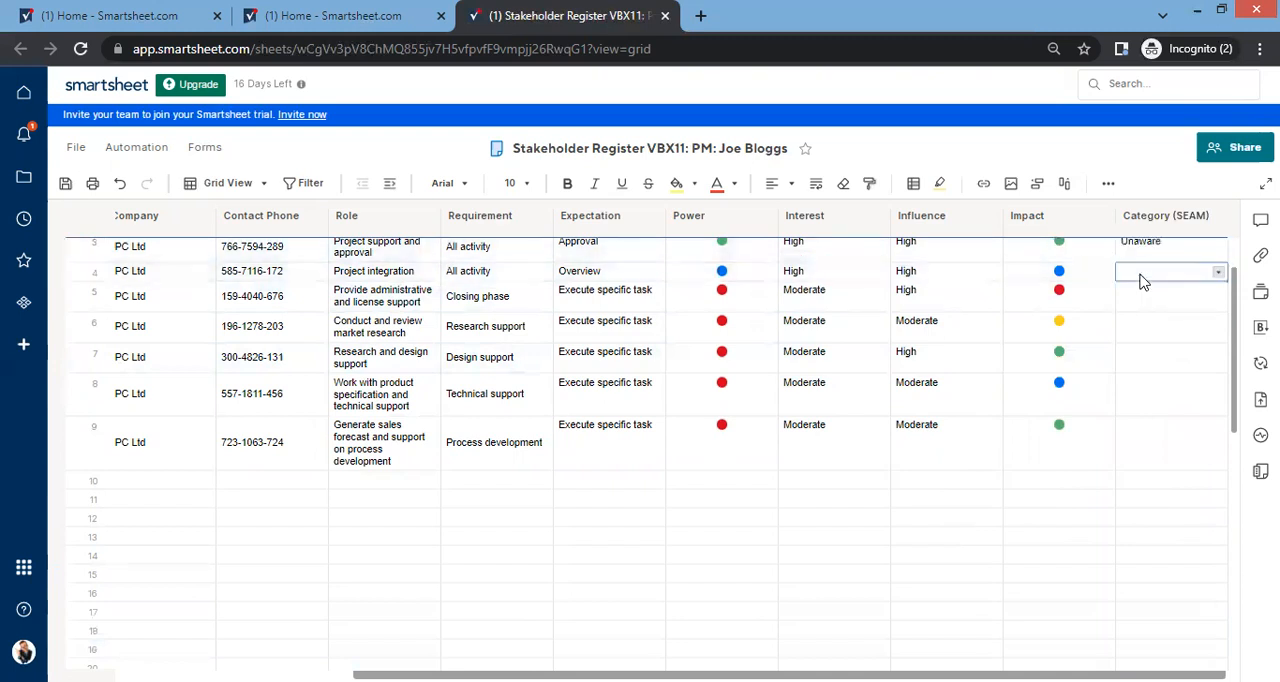
drag(1150, 250, 1163, 440)
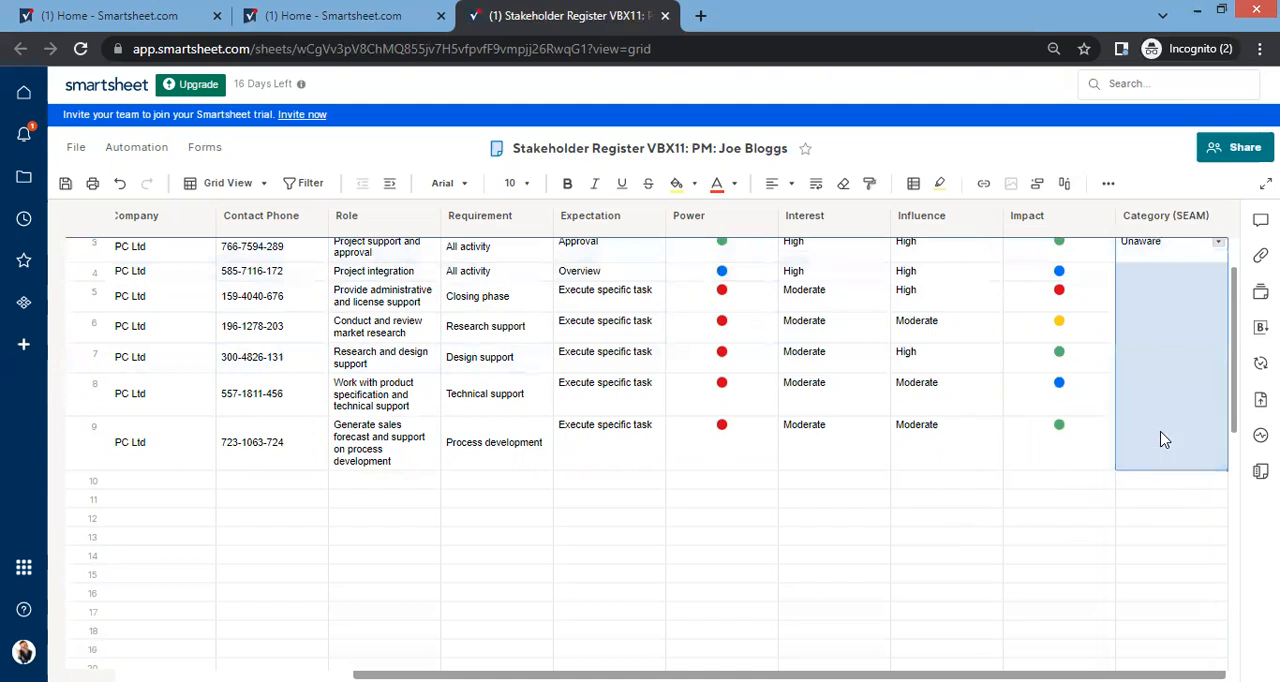
click(790, 186)
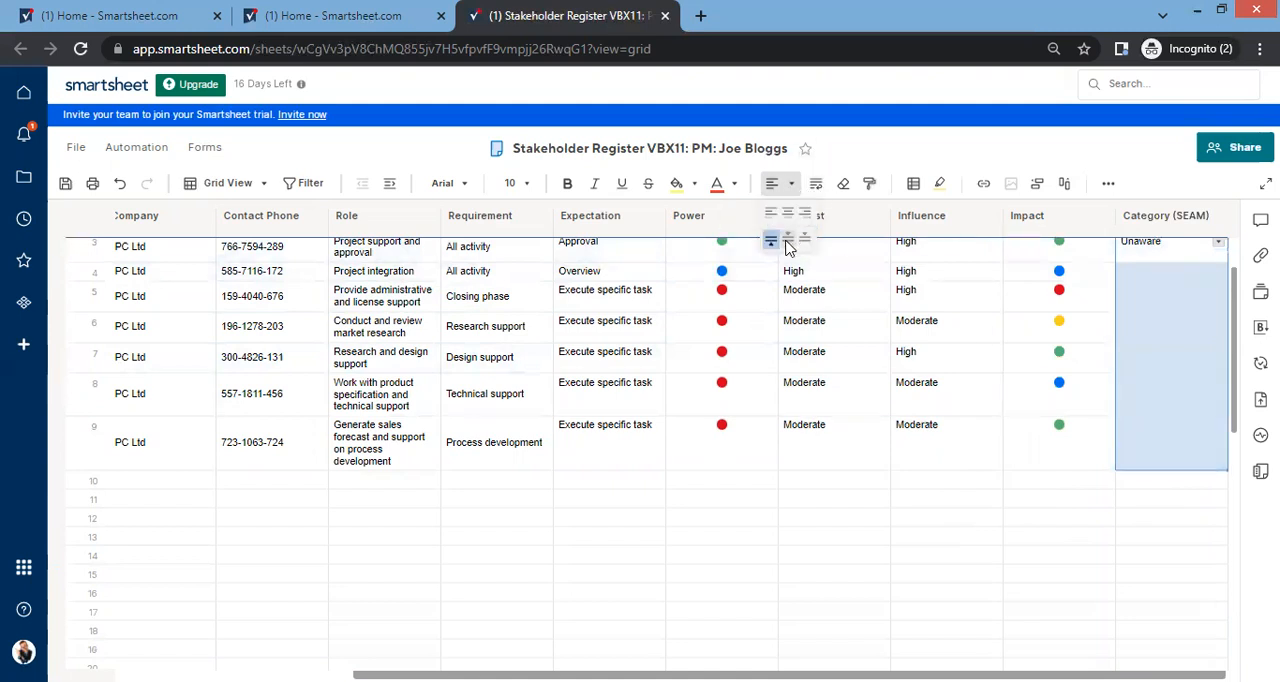
click(789, 248)
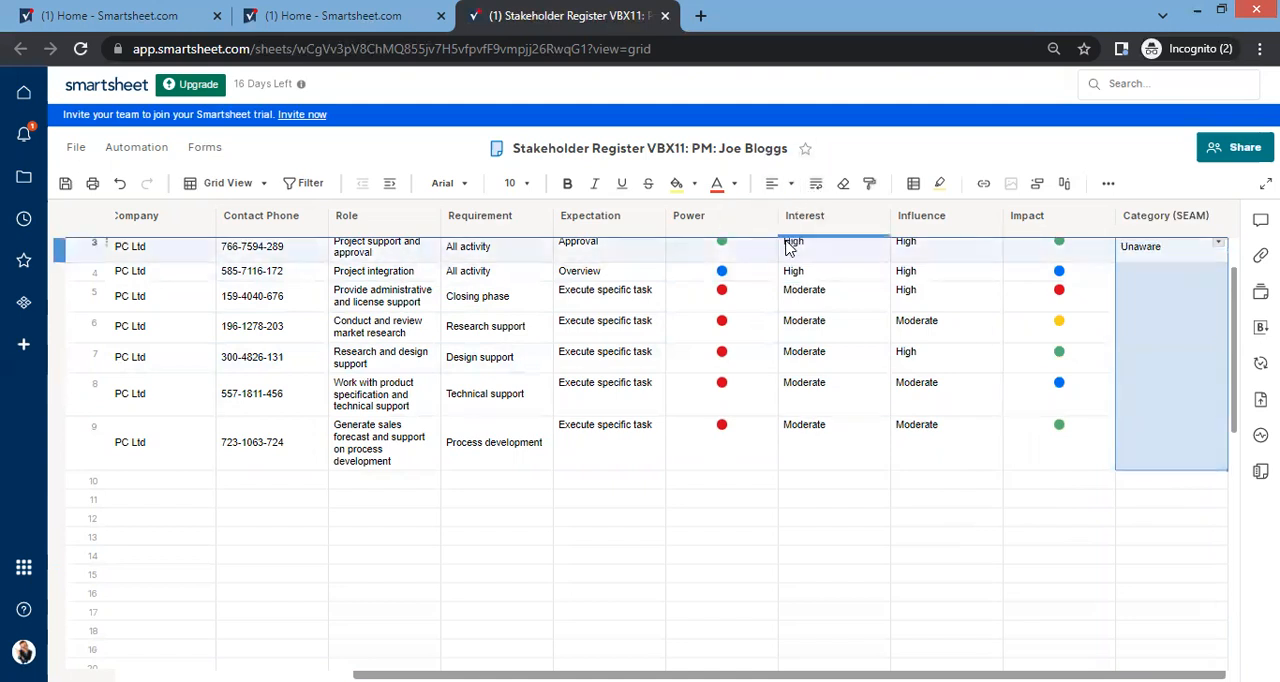
Step: Set Category (SEAM) in rows 4 to 9 to Supportive, Leading, Resistant, Neutral, Resistant and Supportive
click(1175, 274)
text(S)
key(Return)
text(L)
key(Return)
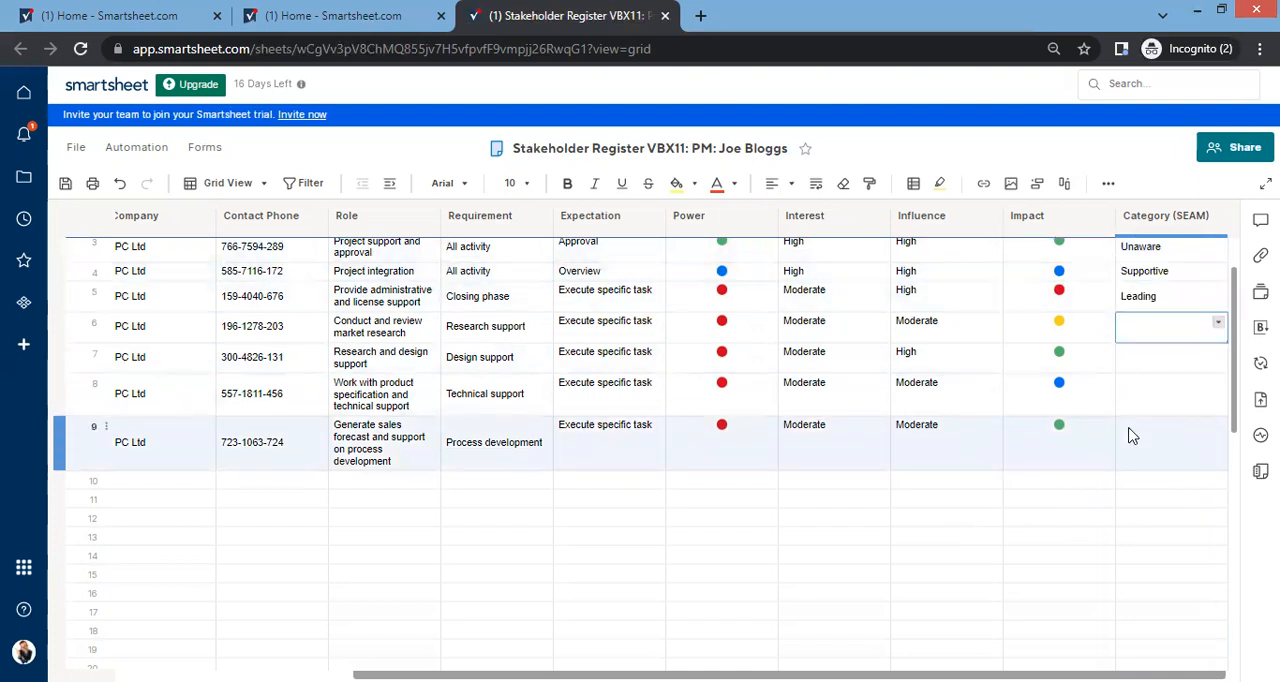
text(R)
key(Return)
text(N)
key(Return)
text(R)
key(Return)
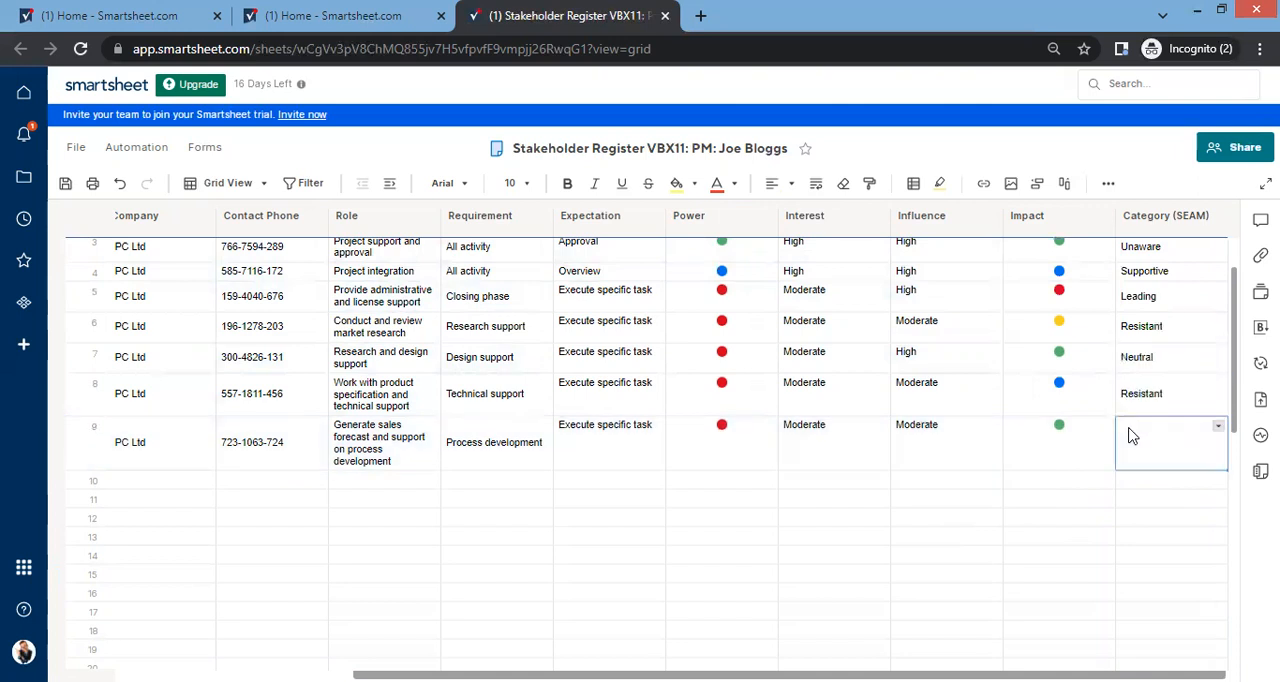
text(S)
key(Return)
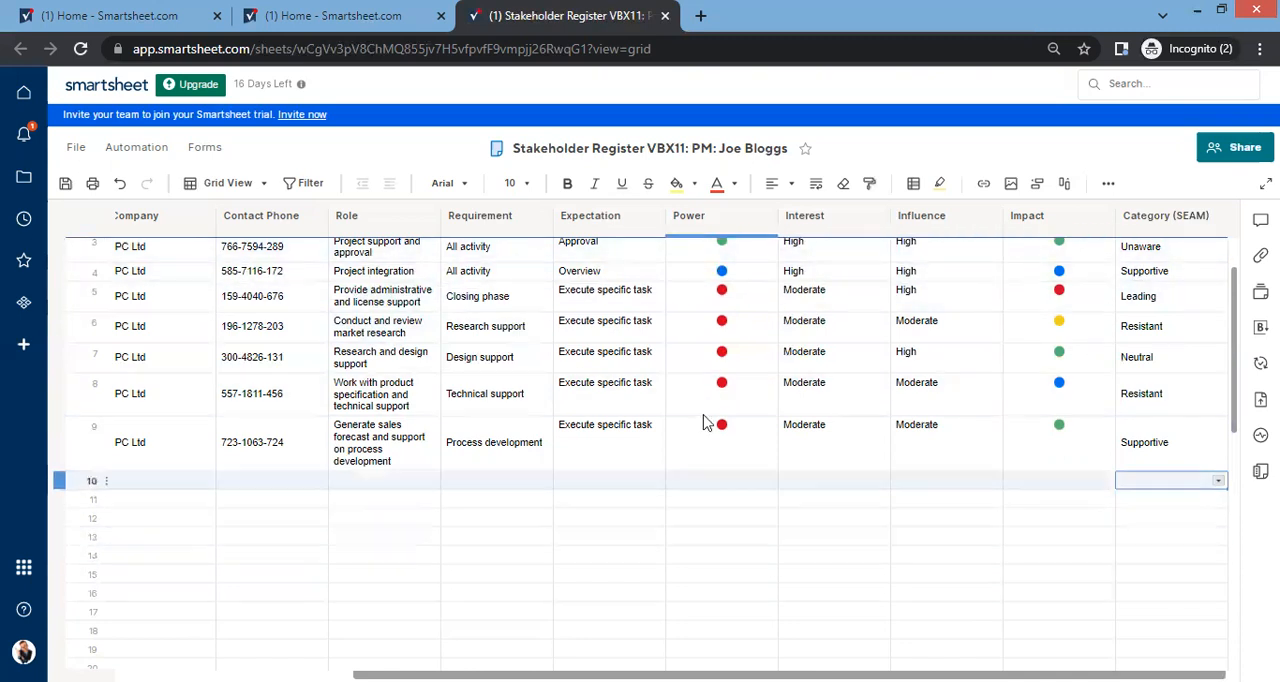
Step: Copy the Supportive and Leading categories from rows 4 and 5 into rows 1 and 2 of Category (SEAM)
scroll(766, 377, up, 2)
scroll(840, 368, down, 1)
scroll(860, 375, up, 1)
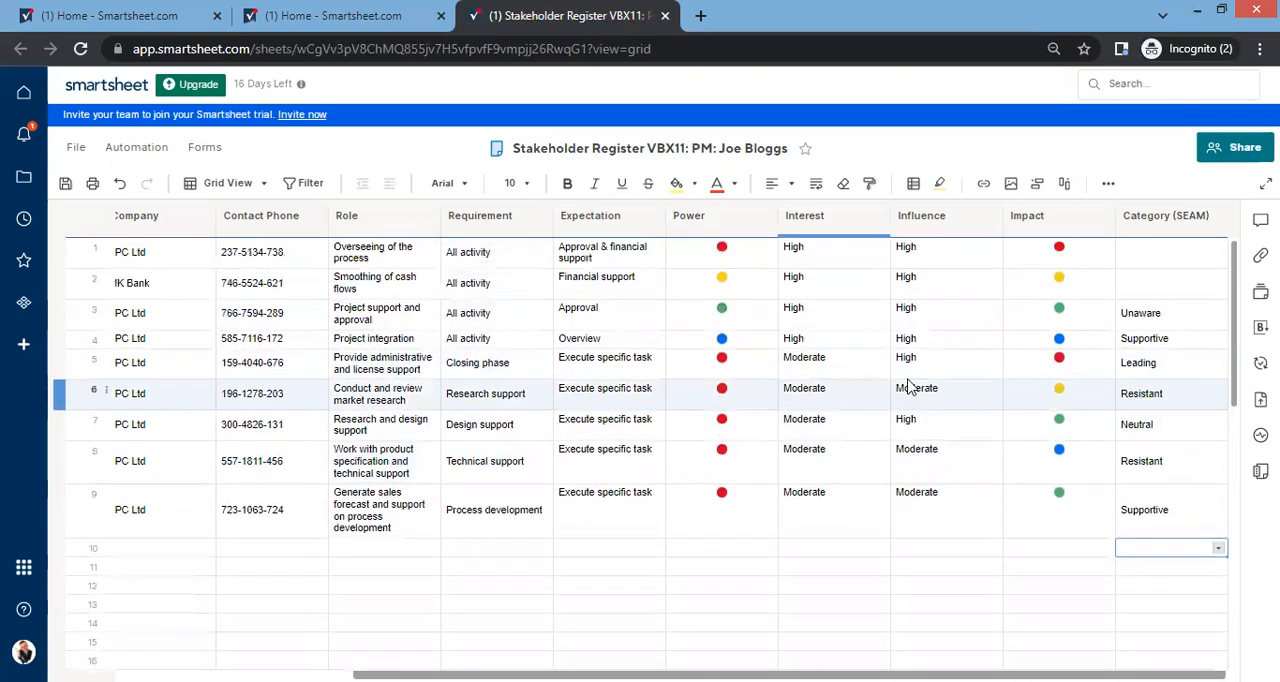
drag(1160, 320, 1163, 380)
key(ctrl+c)
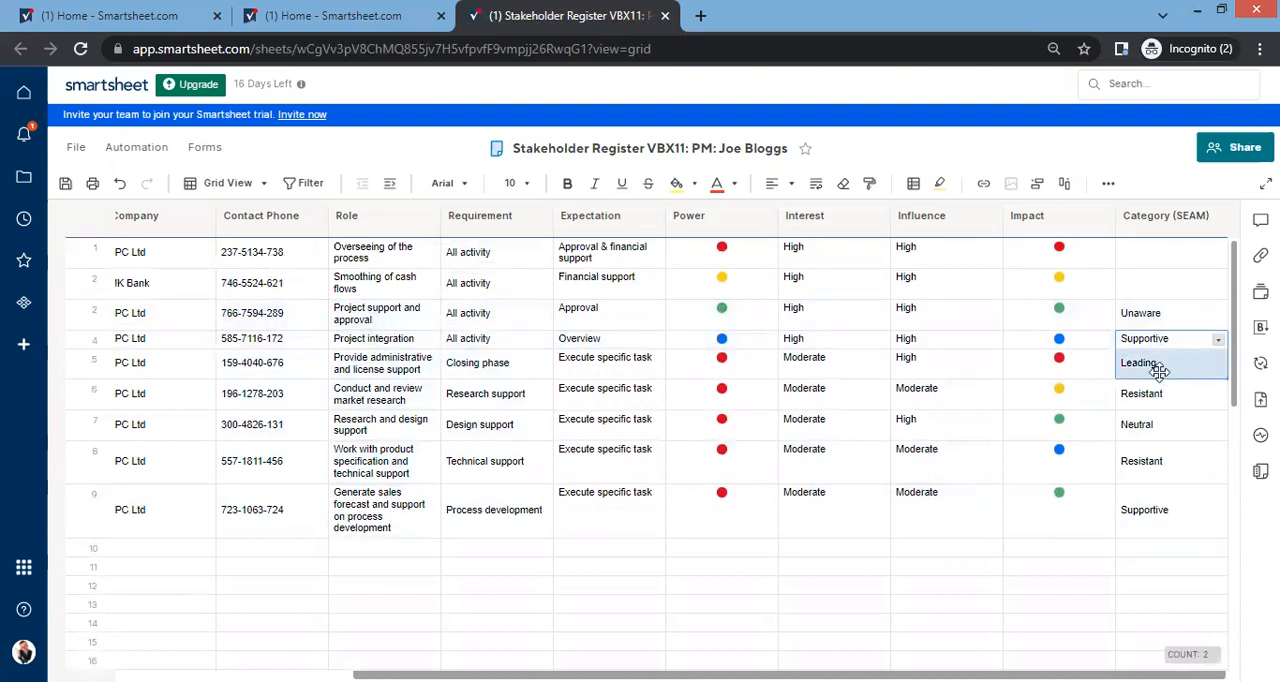
click(1140, 255)
key(ctrl+v)
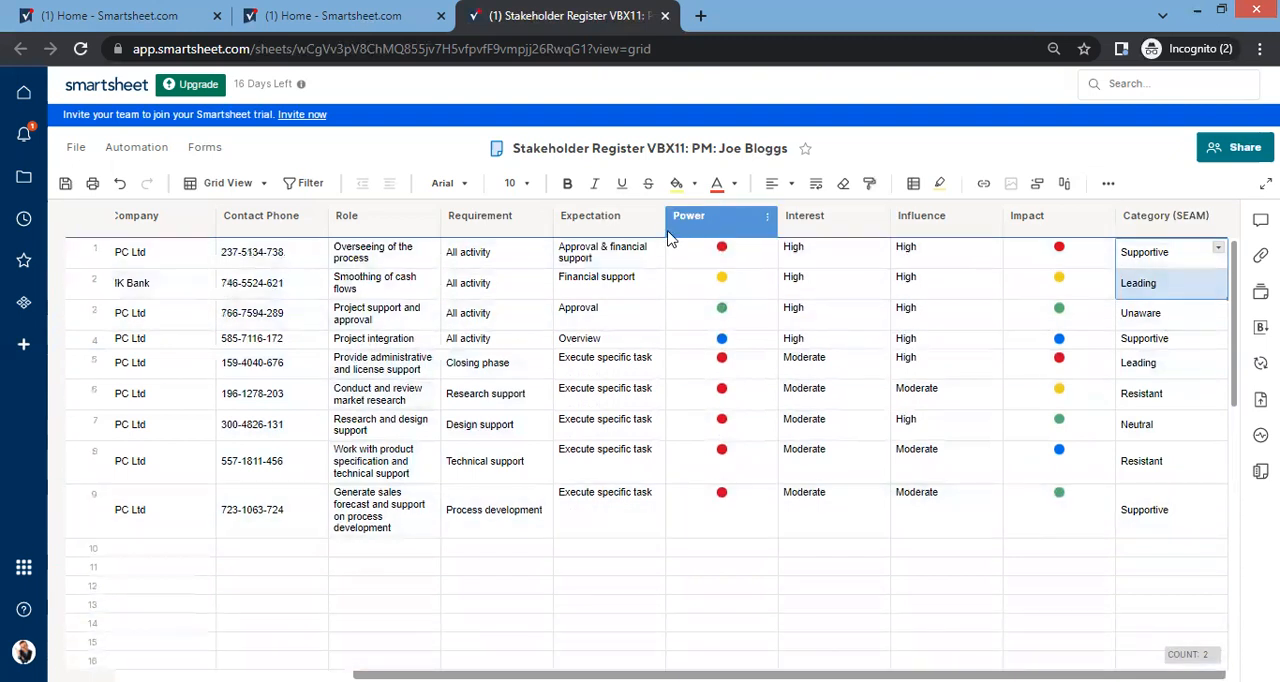
Step: Look over the filled-in register from the Name column across to the Category (SEAM) column
click(165, 260)
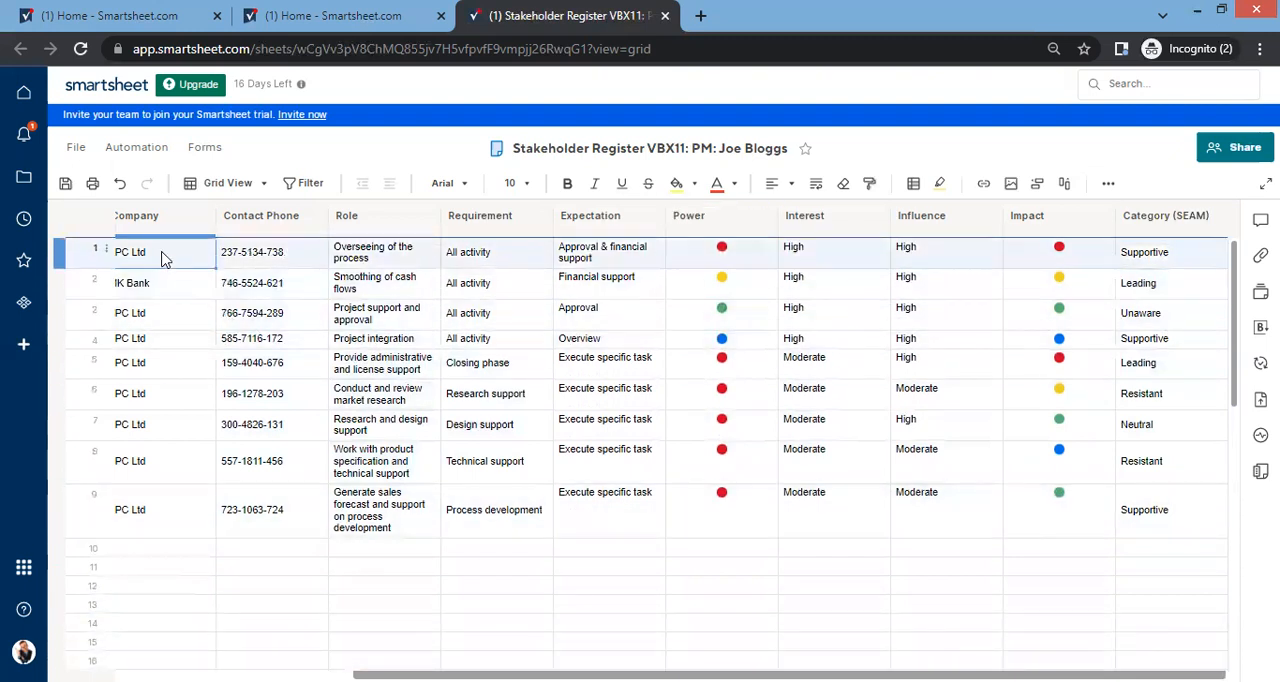
key(Left)
key(Left)
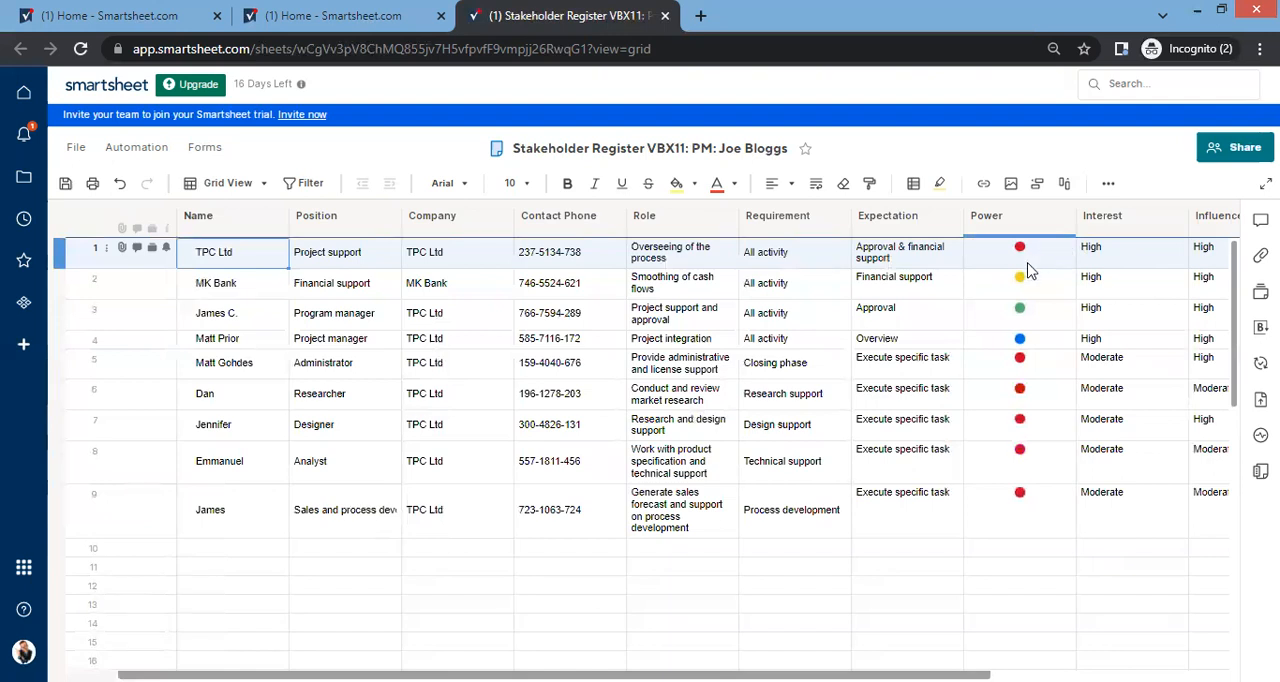
click(572, 669)
scroll(640, 560, down, 3)
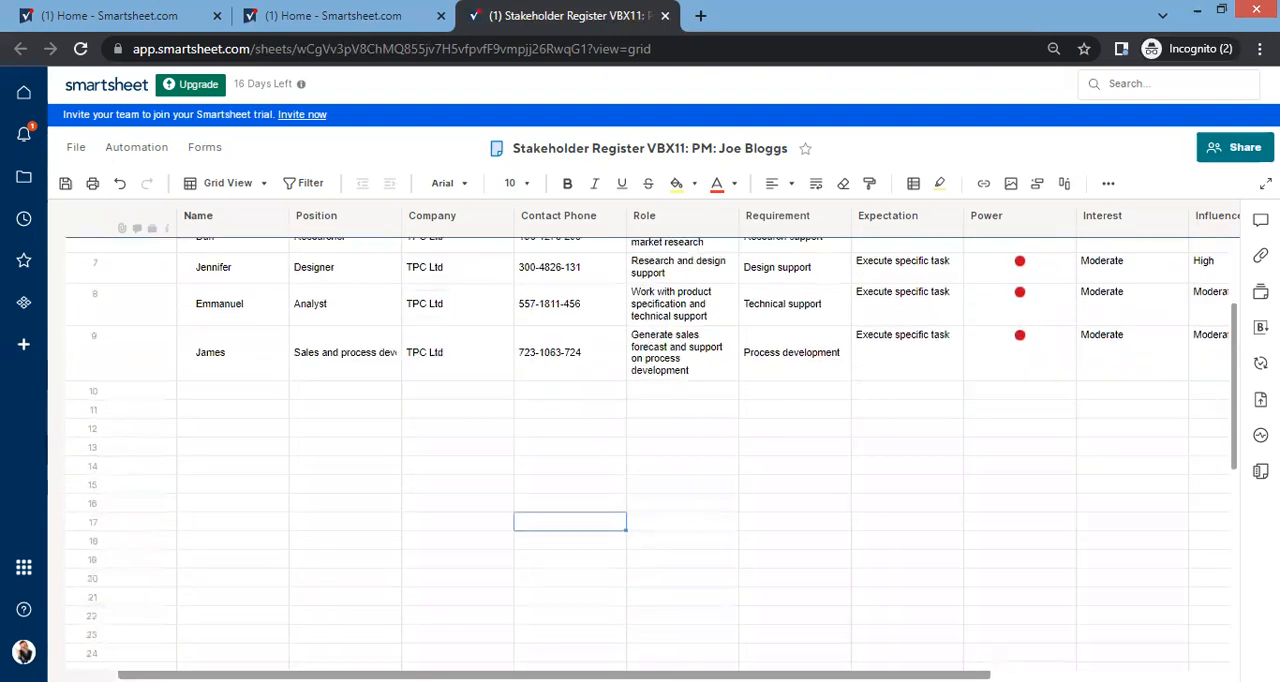
scroll(645, 563, up, 3)
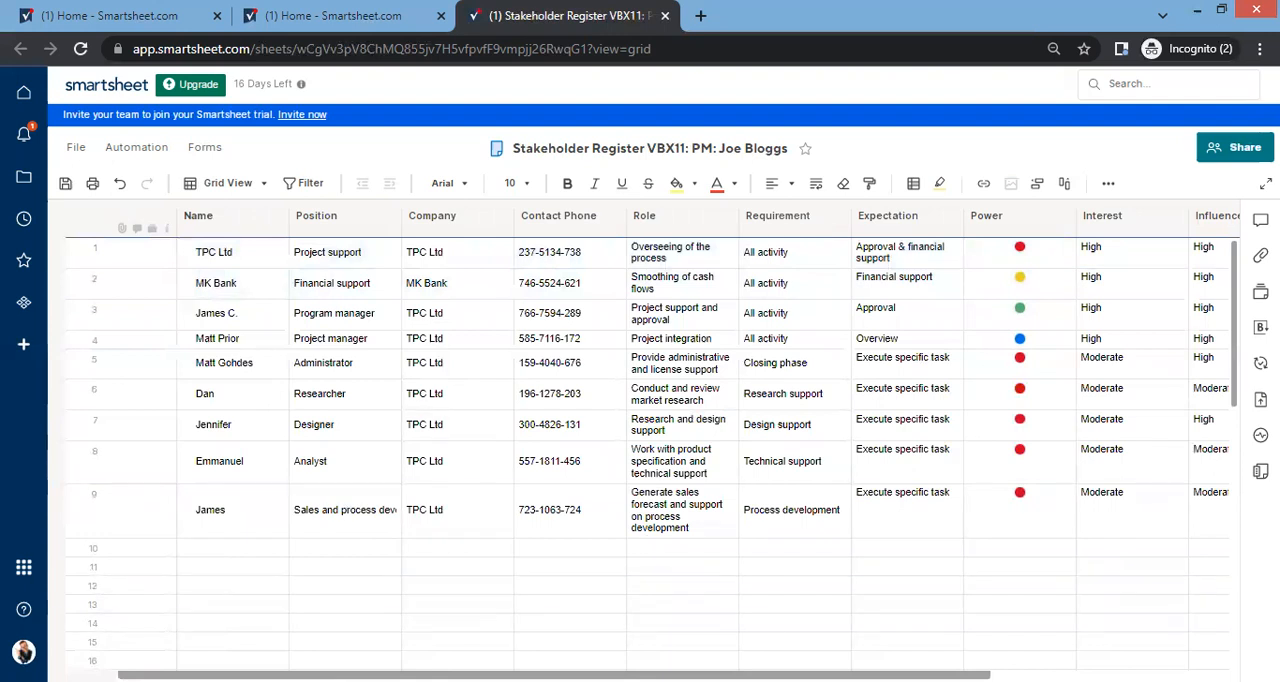
scroll(640, 450, right, 5)
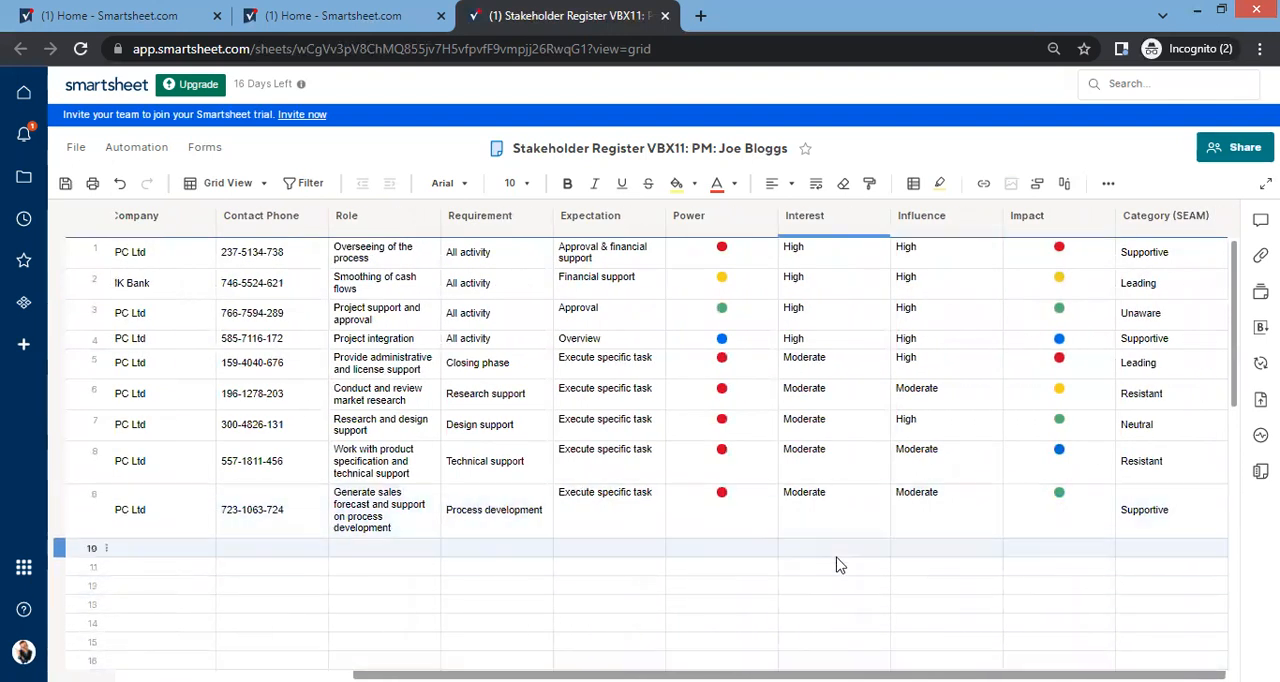
Step: Narrow the Power, Interest, Influence and Impact columns to fit their short ratings
click(775, 215)
drag(775, 215, 750, 215)
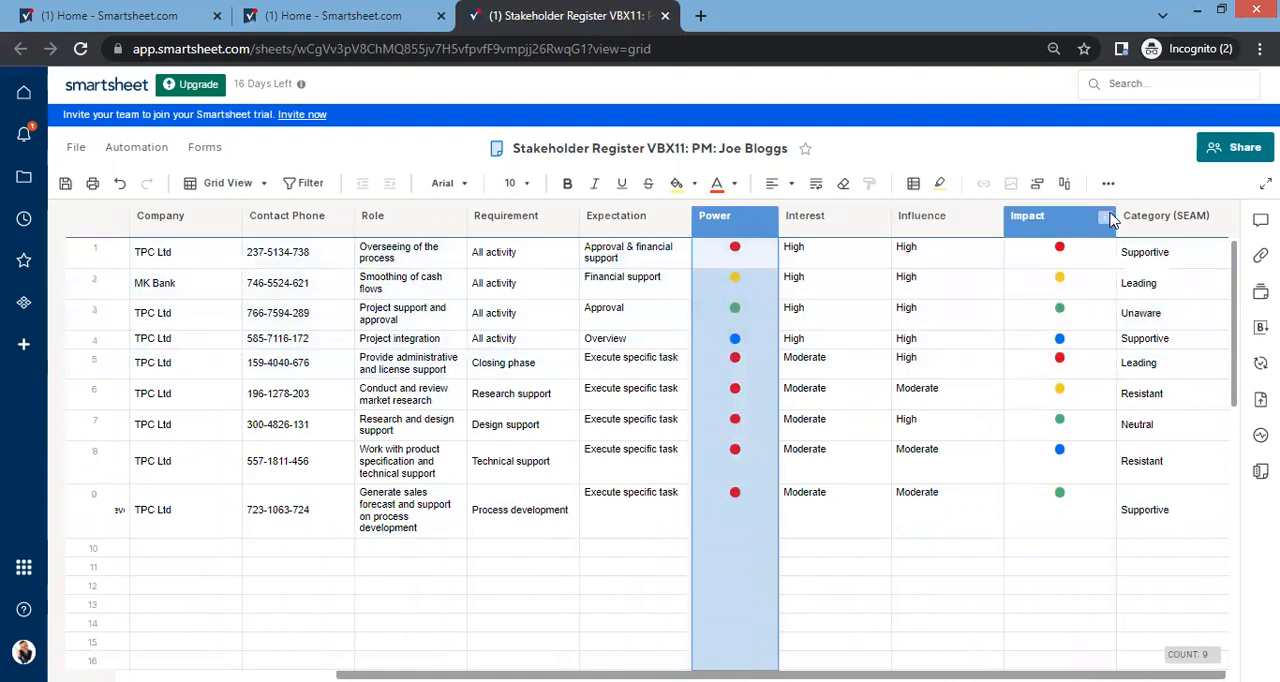
drag(1116, 214, 910, 219)
right_click(950, 216)
click(1158, 264)
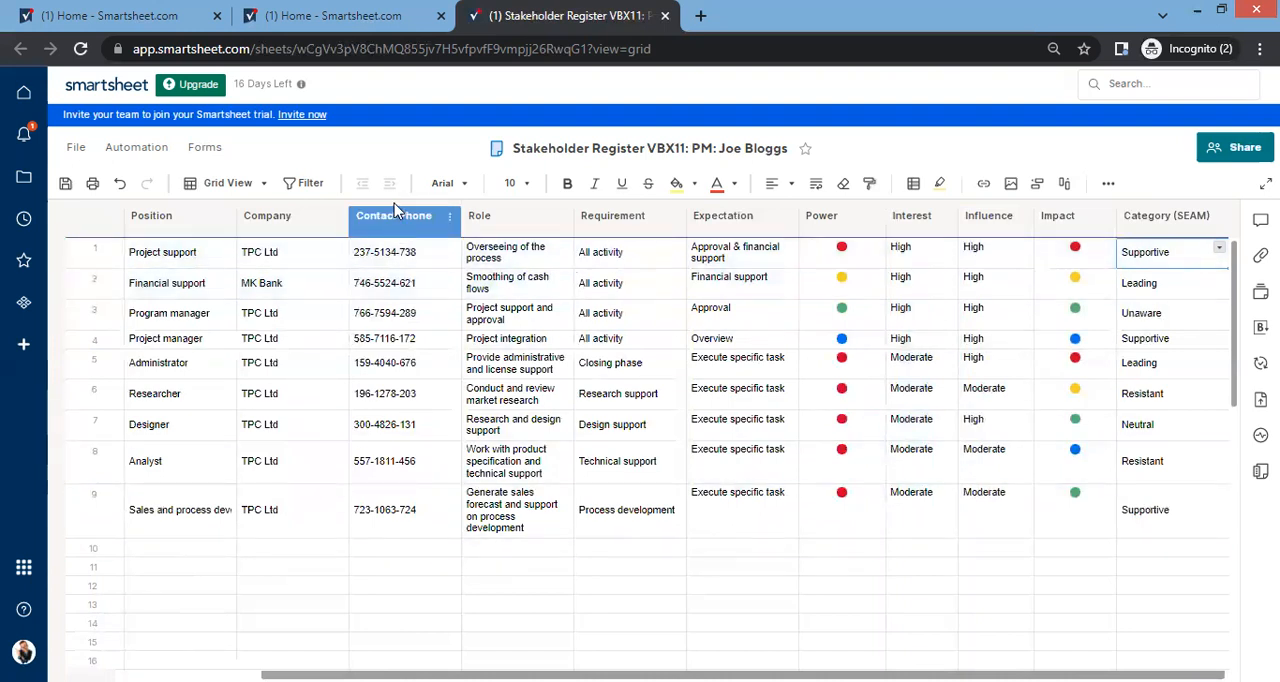
Step: Narrow the Company column and wrap the text in row 9's Position cell
click(323, 218)
drag(323, 218, 315, 211)
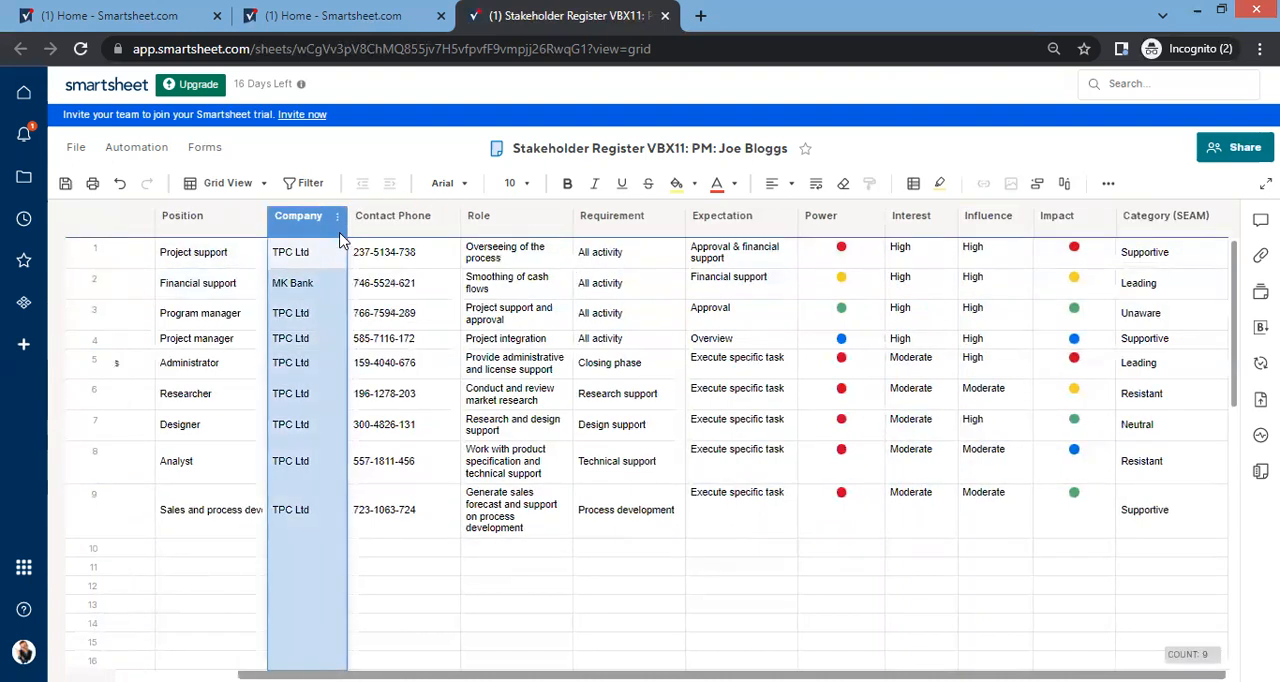
click(222, 522)
click(816, 184)
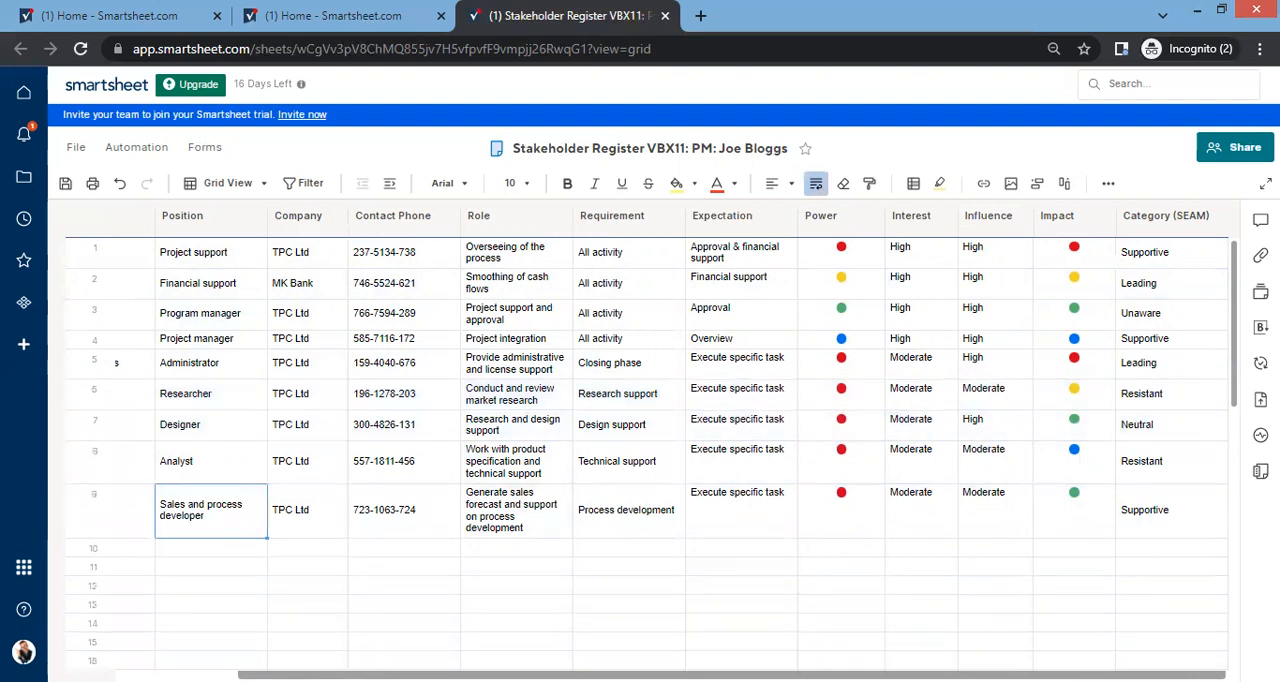
Step: Insert a text/number column named Engagement Strategy directly after Category (SEAM) and save the sheet
click(1163, 220)
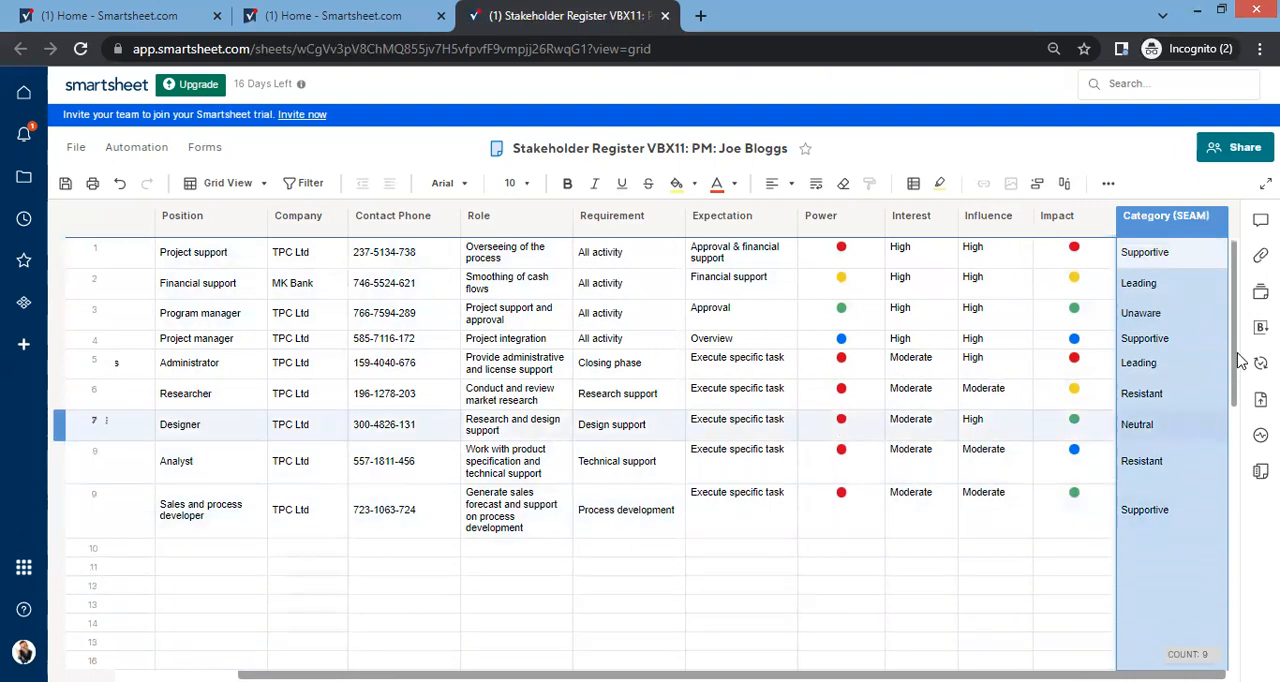
right_click(1189, 232)
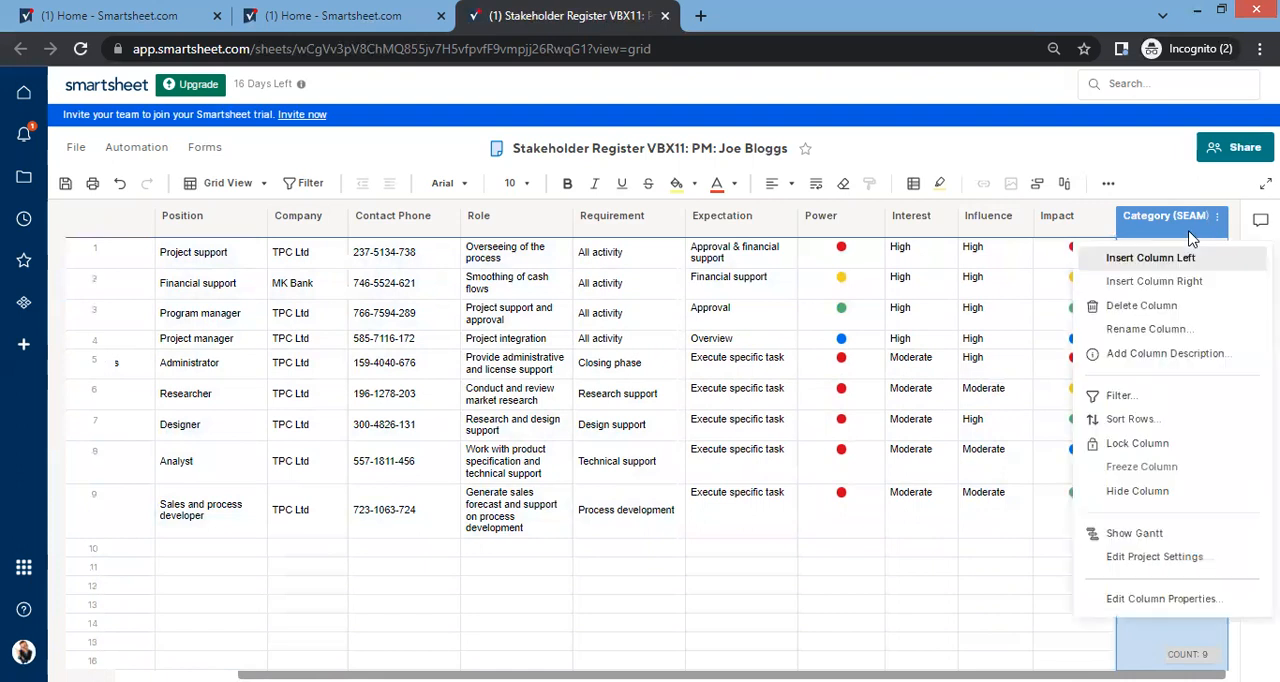
click(1174, 284)
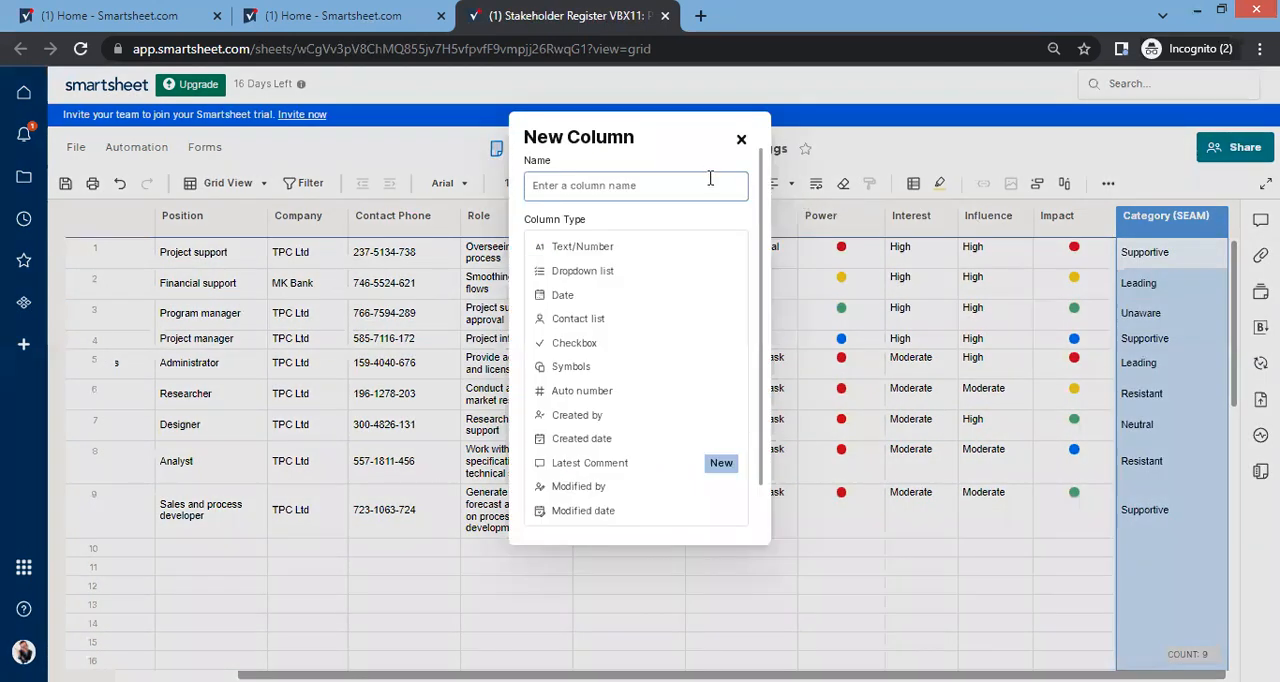
text(Engagement Strategy)
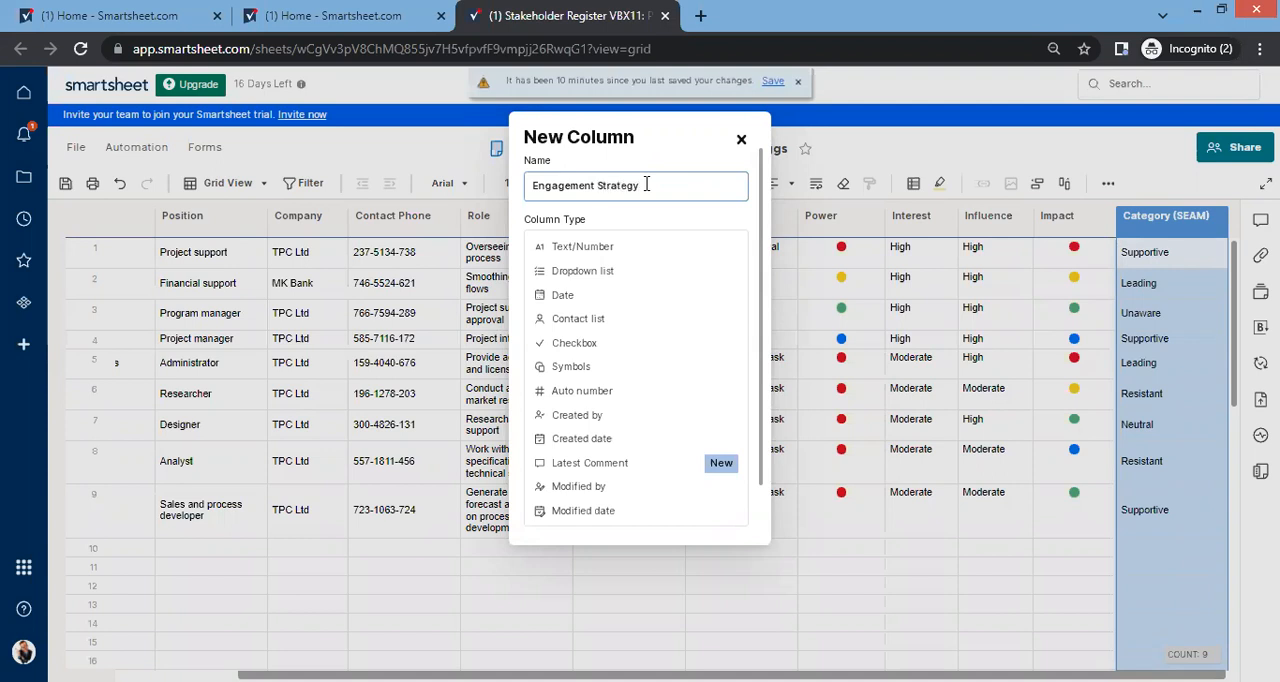
key(Return)
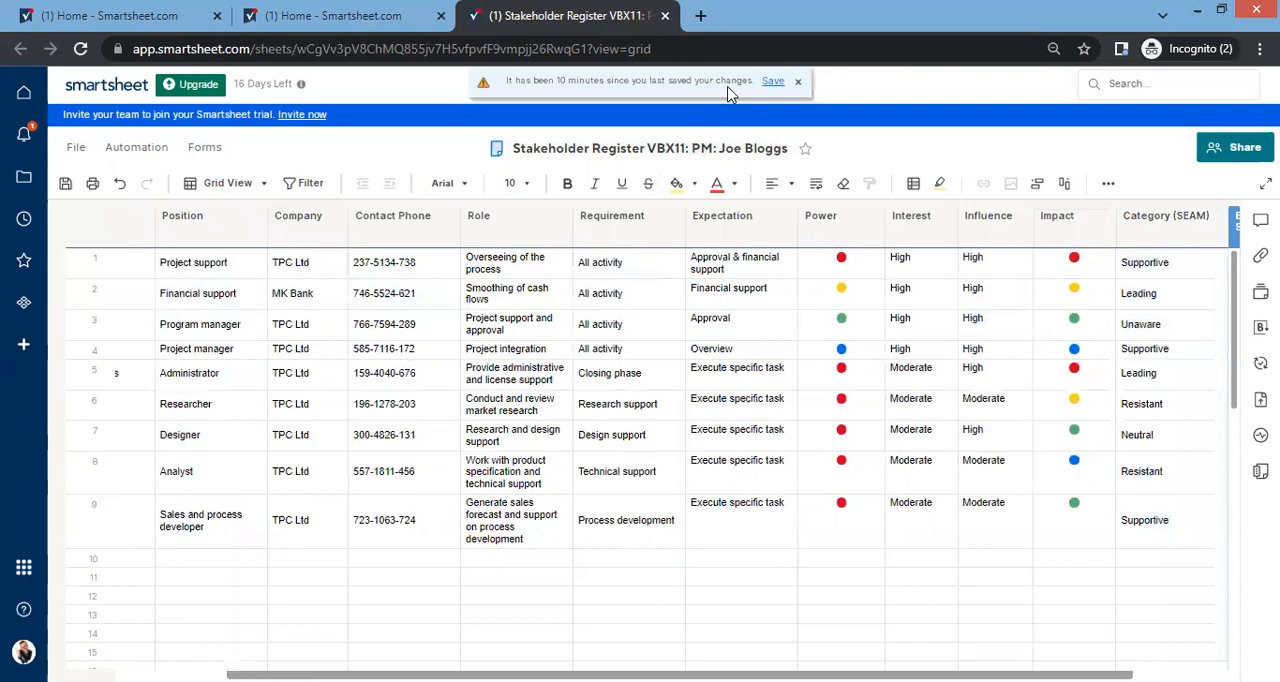
click(772, 81)
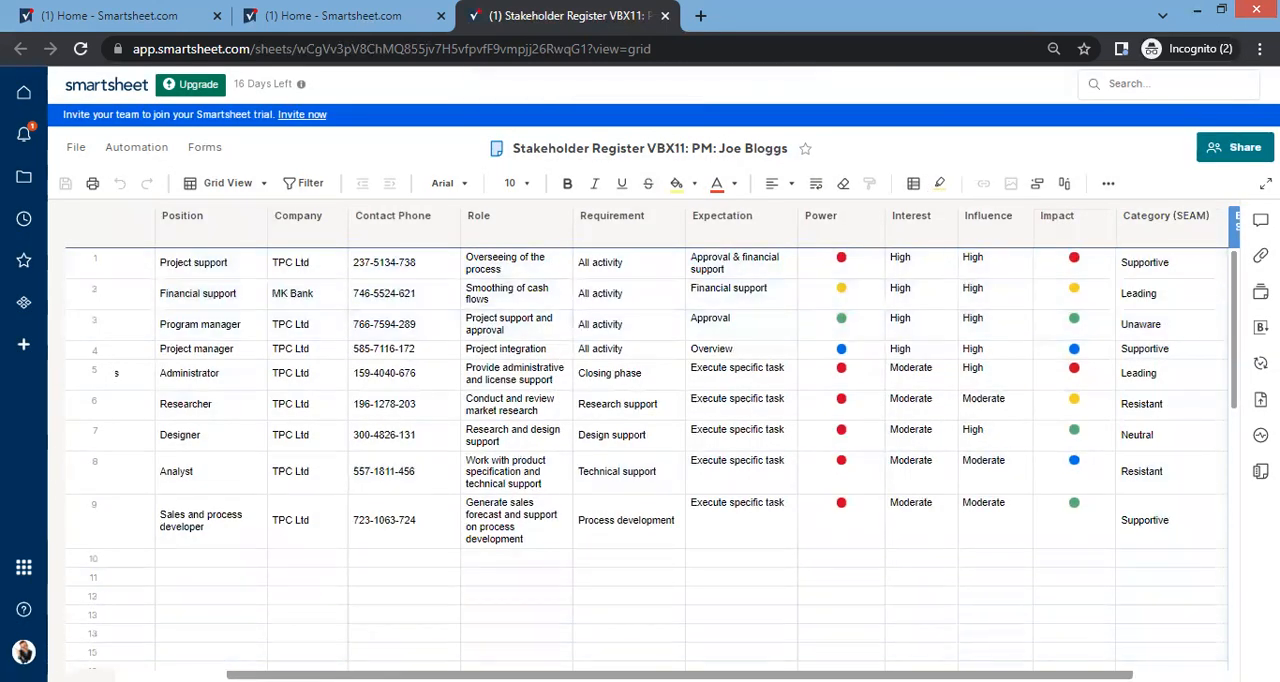
Step: Enter "Regular touch-point", hyphenated, in row 1 of the Engagement Strategy column
click(1152, 268)
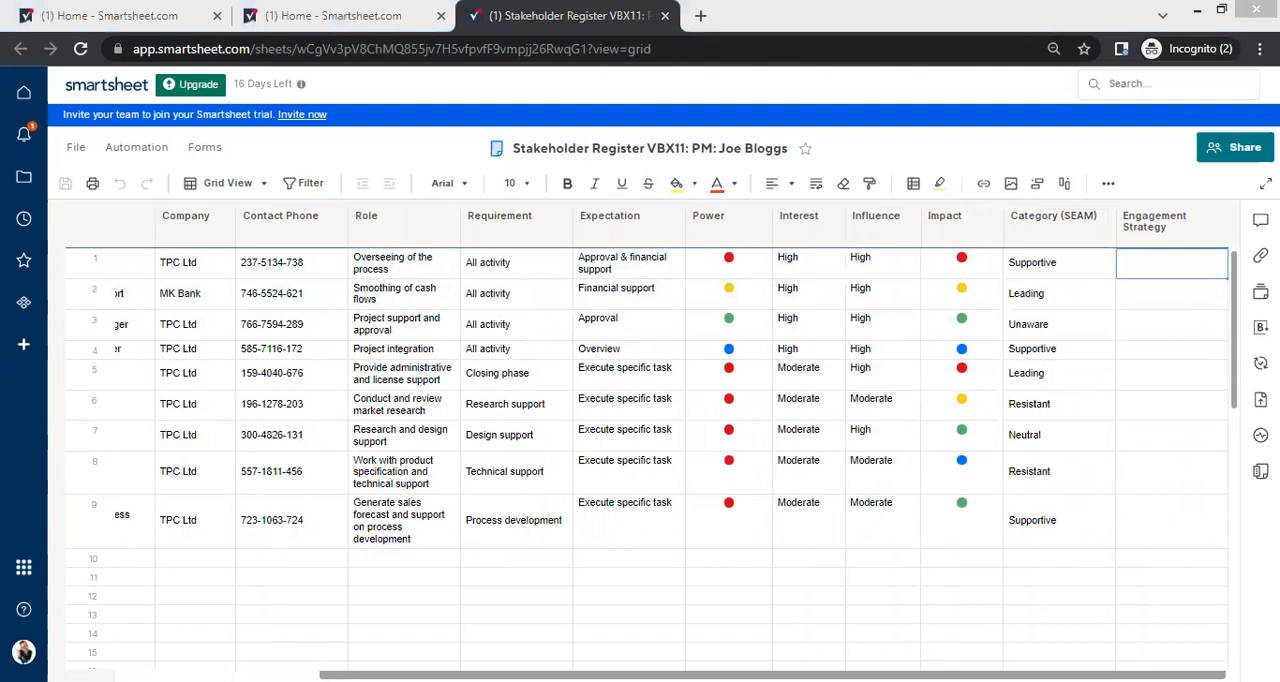
click(1121, 265)
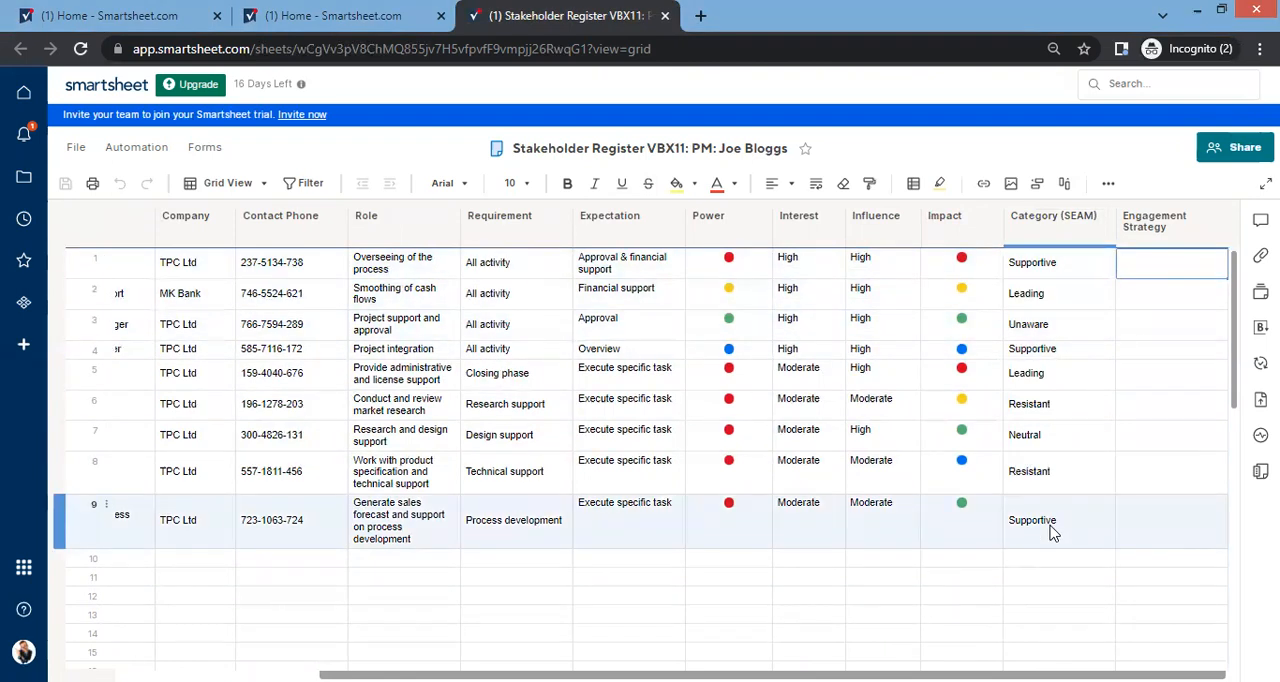
text(Reg)
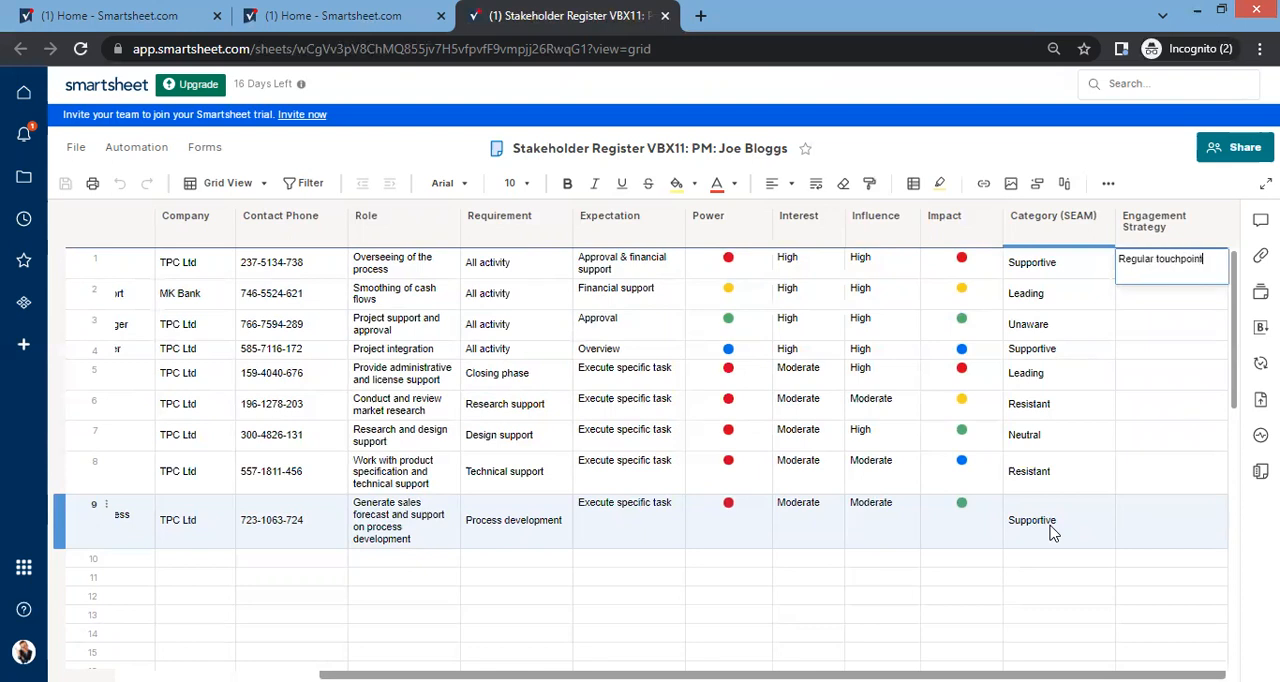
text(ular touchpoint)
key(Return)
click(1203, 274)
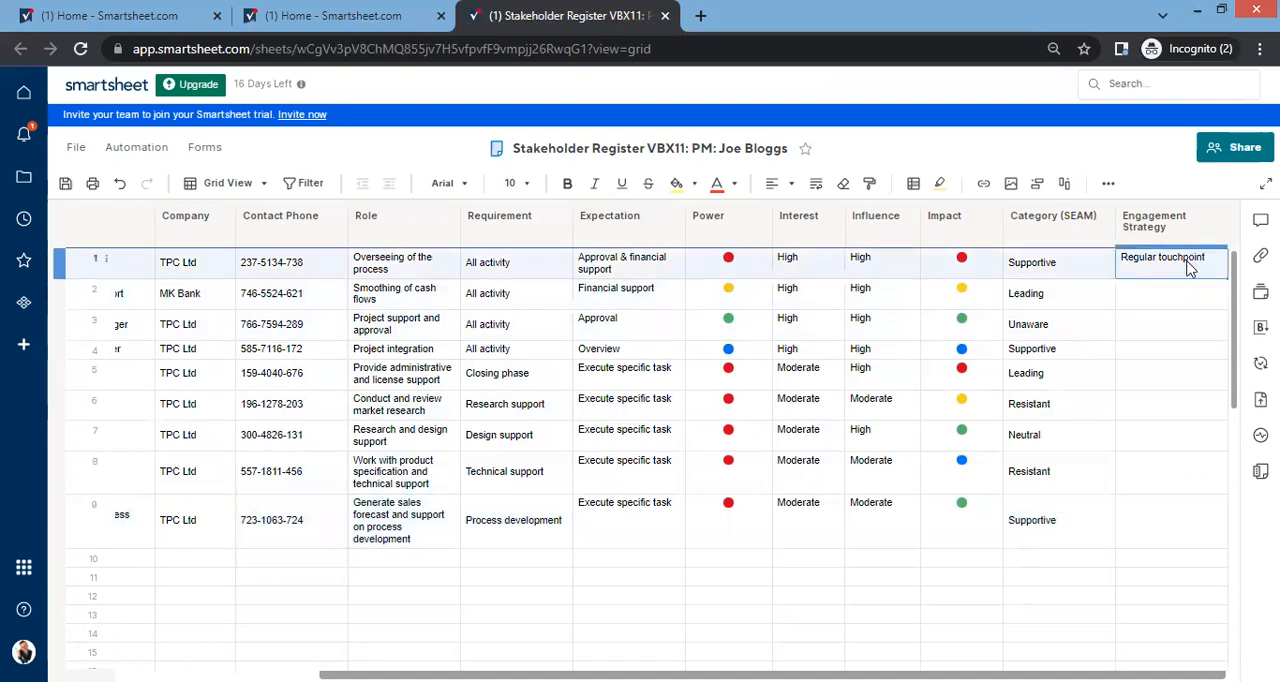
double_click(1190, 266)
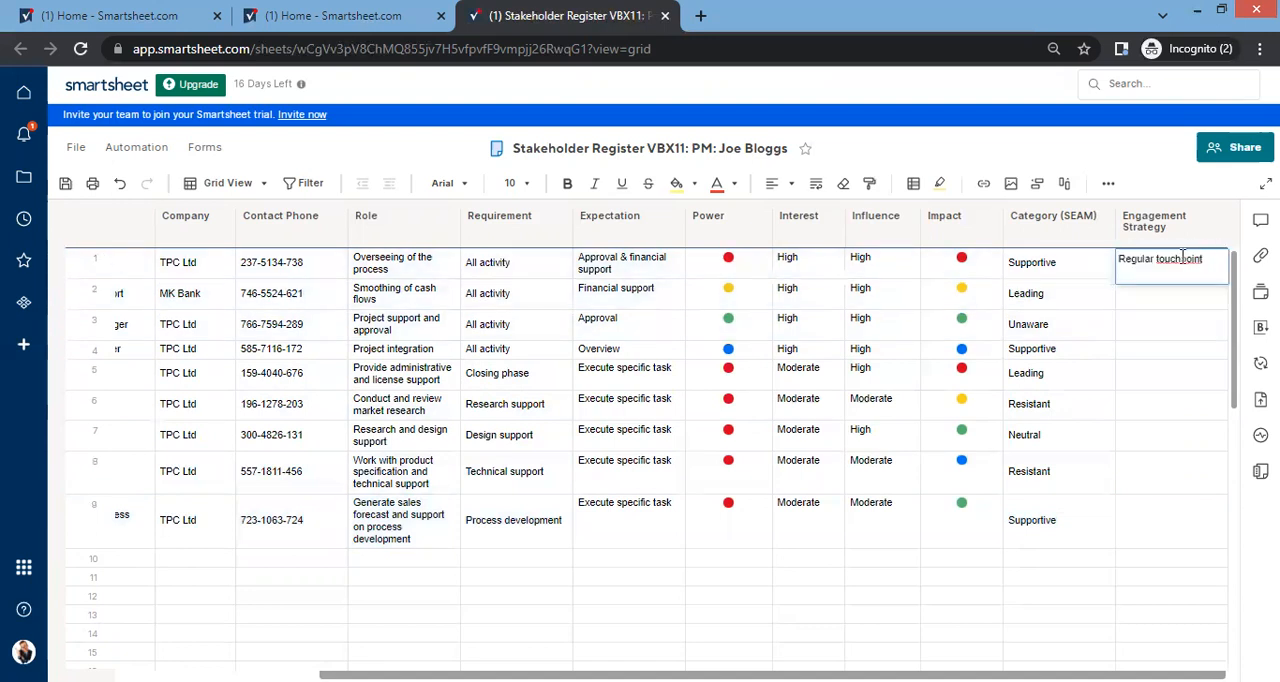
text(-)
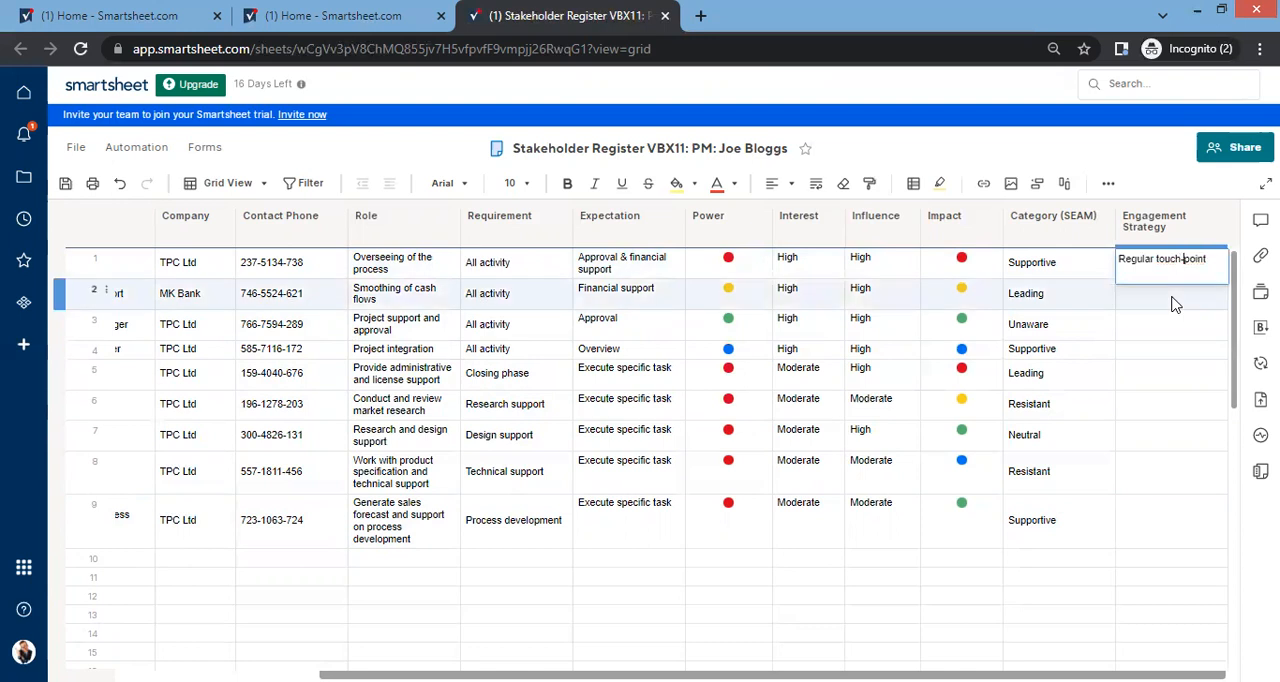
Step: Cut the whole "Regular touch-point" text out of row 1 of Engagement Strategy
drag(1215, 258, 1078, 260)
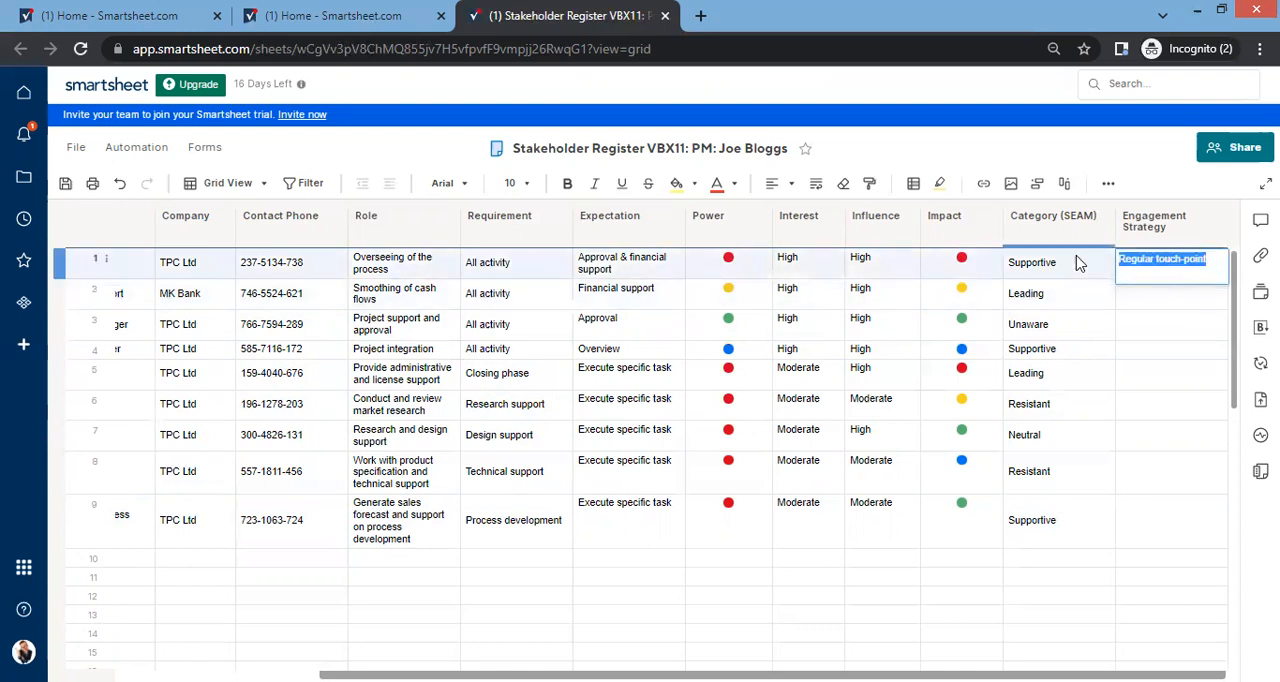
key(ctrl+x)
click(1161, 302)
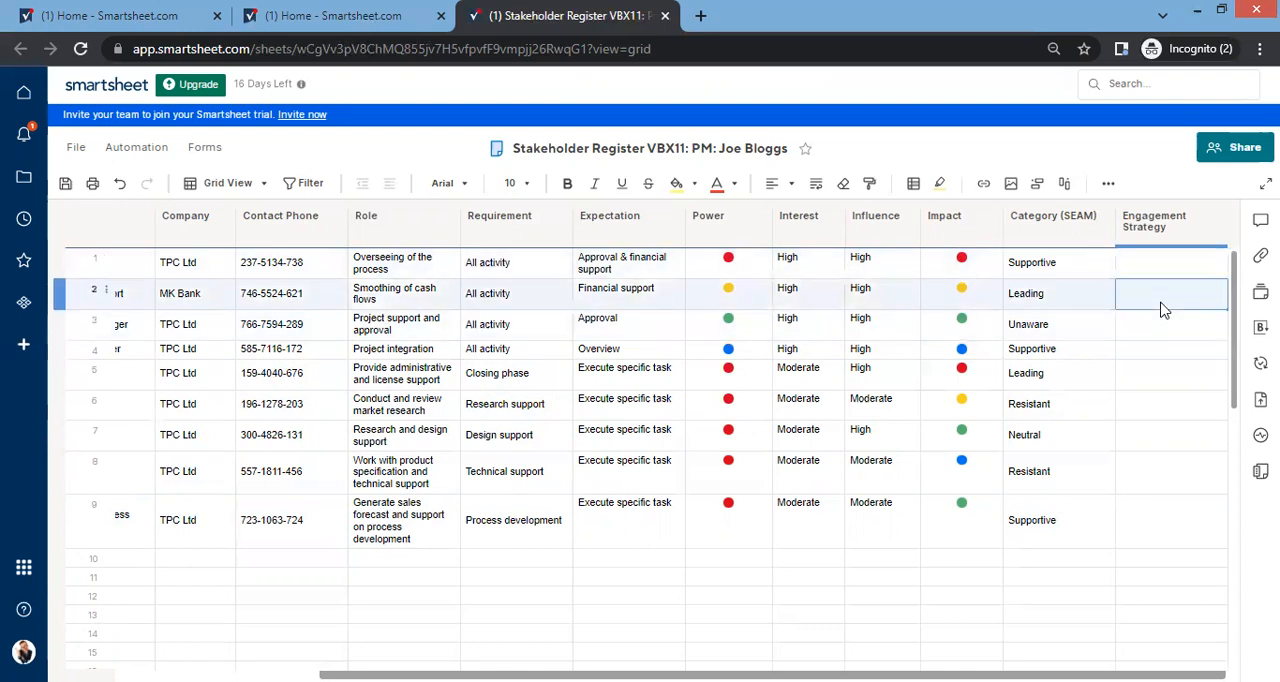
Step: Change the Engagement Strategy column to a dropdown list, pasting Regular touch-point as first value and adding Weekly meeting and Email
click(1180, 242)
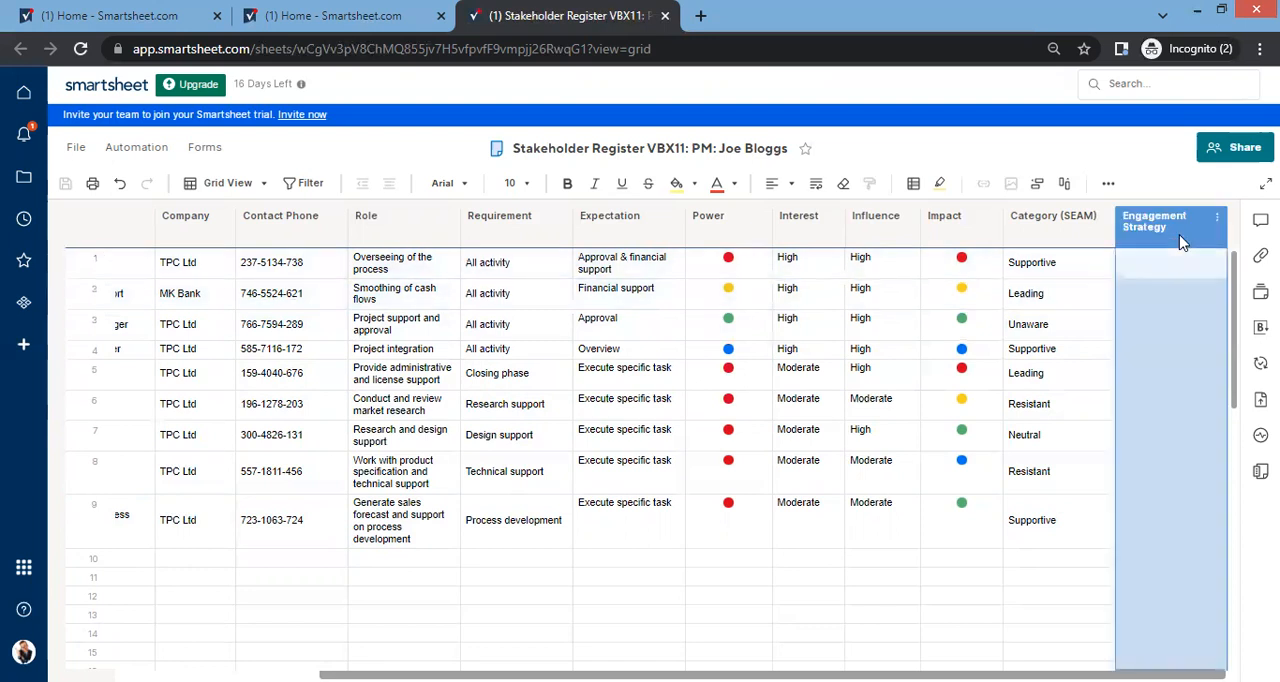
double_click(1180, 242)
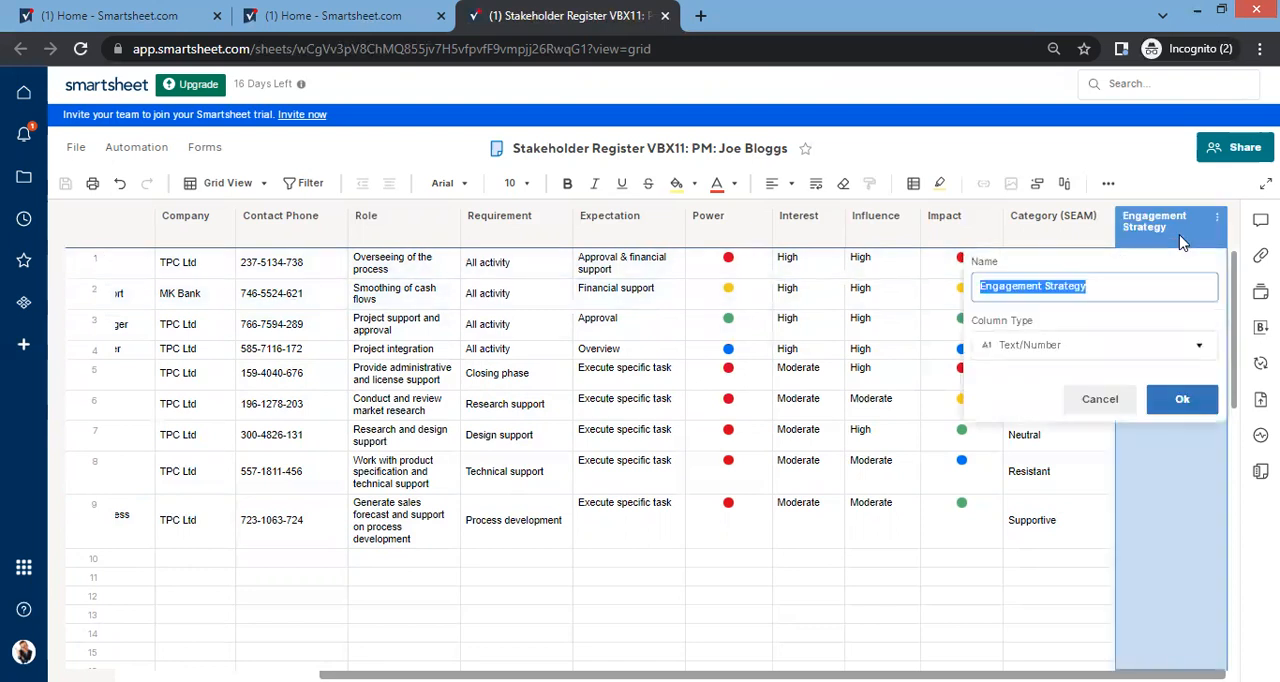
click(1110, 340)
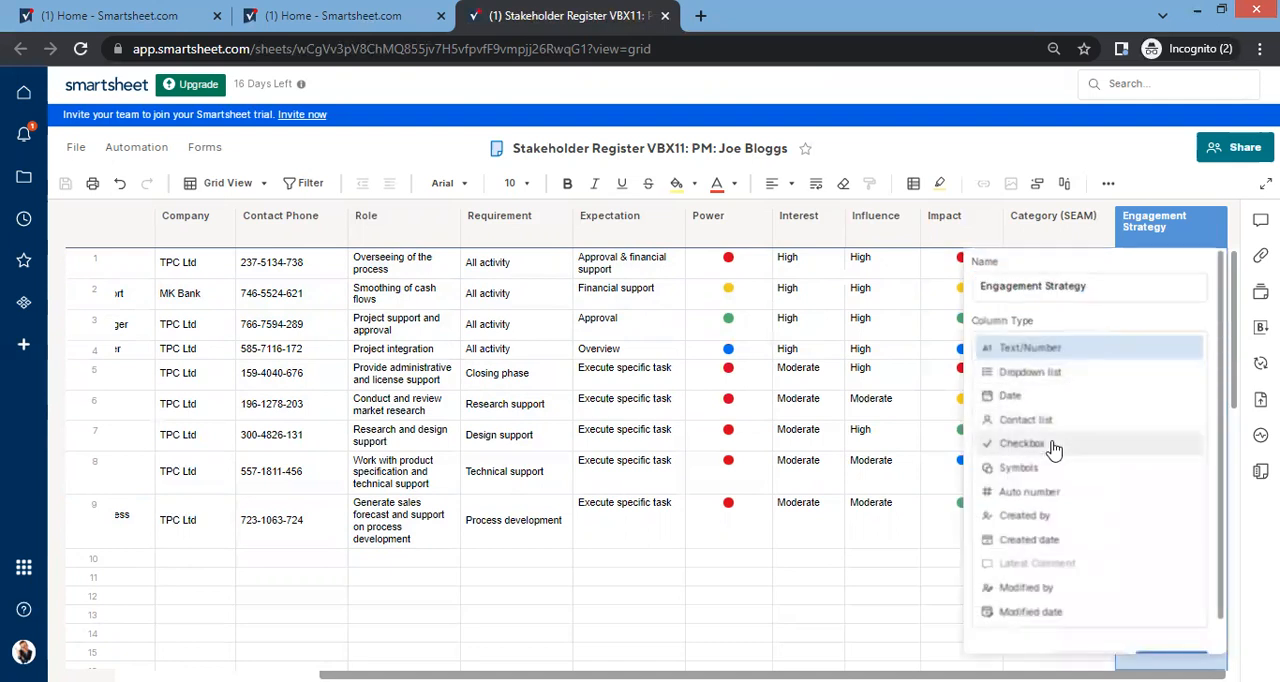
click(1050, 372)
click(1036, 470)
key(ctrl+v)
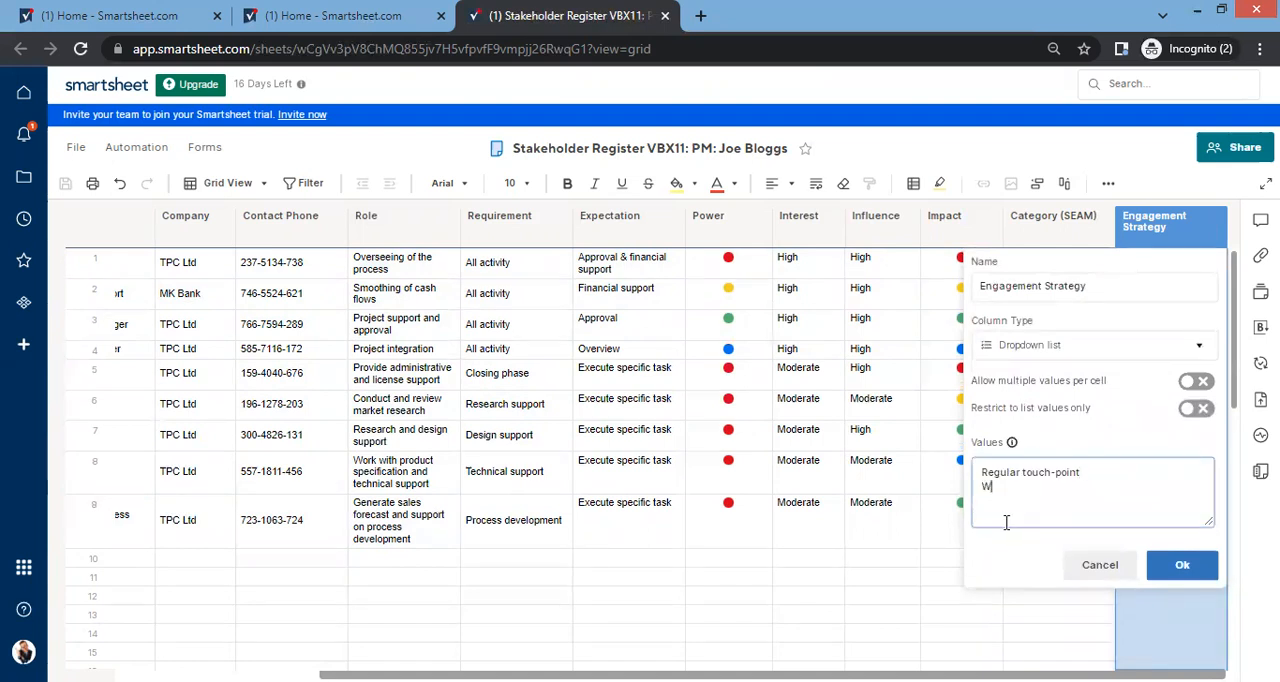
text(Weekly meeyt)
key(Return)
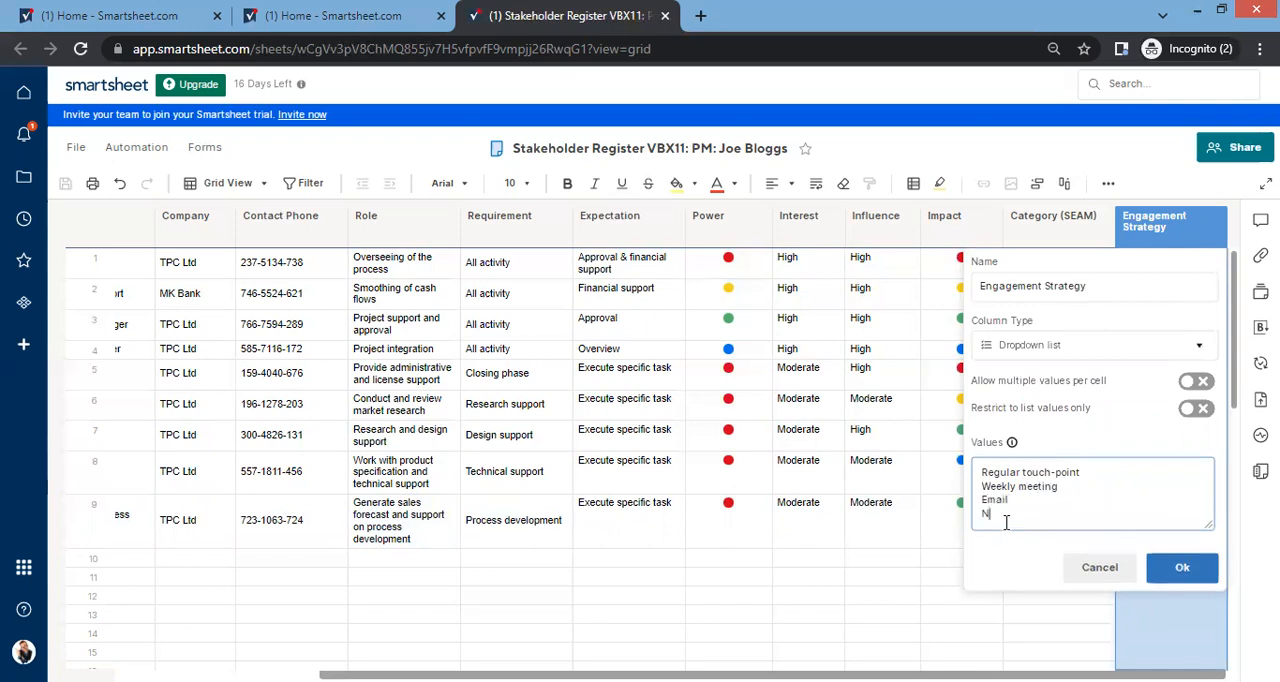
Step: Add Newsletter and Phonecall to the Engagement Strategy dropdown values
text(Newsletter)
key(Return)
text(Phone)
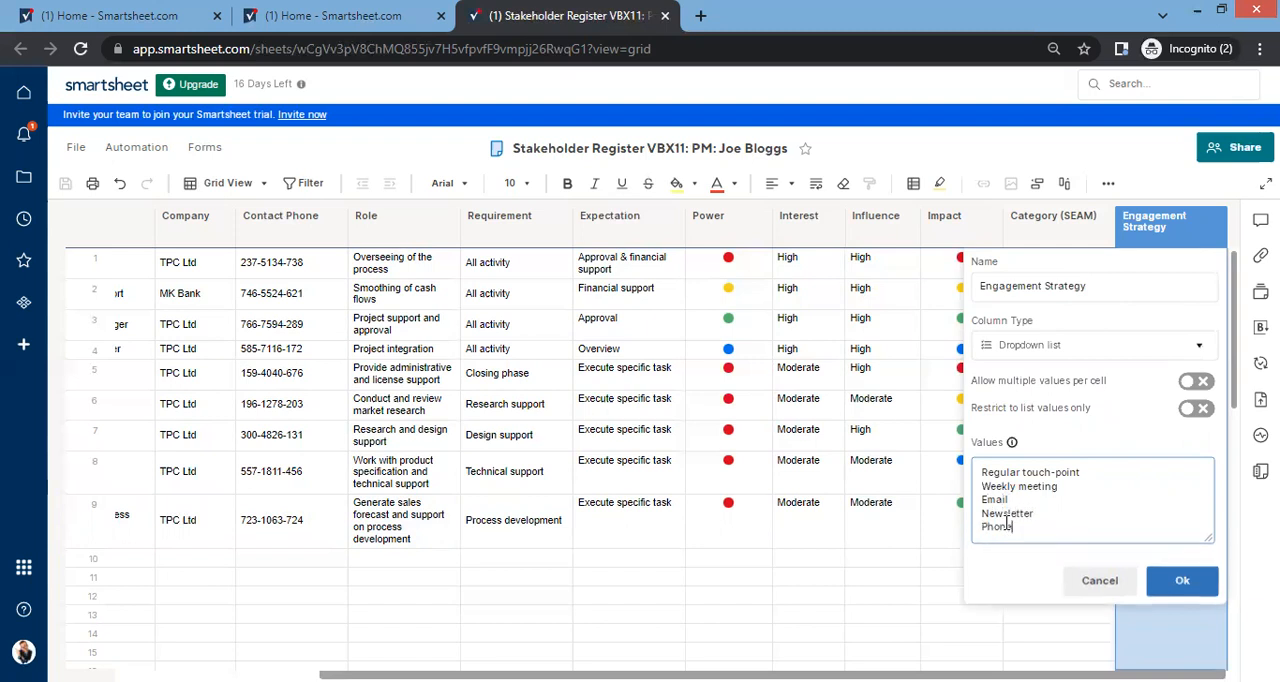
text(call)
key(Return)
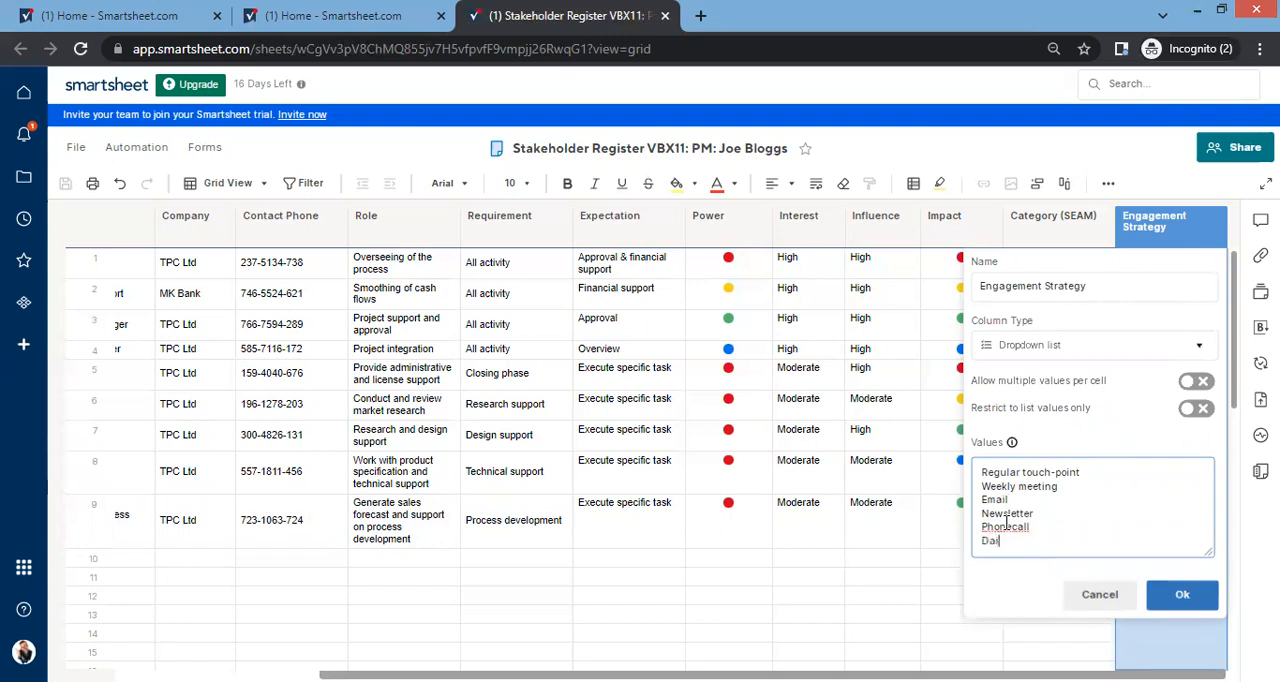
Step: Add the dropdown values Daily Scrum, Retrospective and Demo, and apply the column settings with multiple values per cell allowed
text(Daily Scrum)
key(Return)
text(Retrosp)
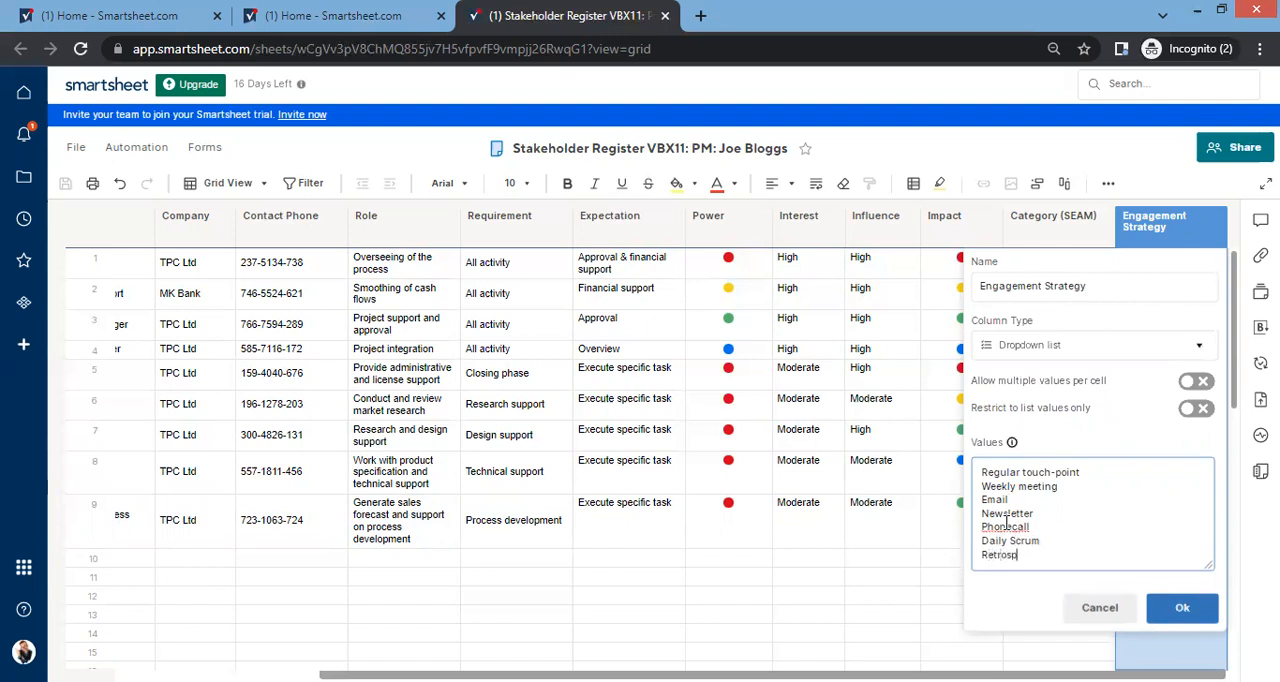
text(ective)
key(Return)
text(Demo)
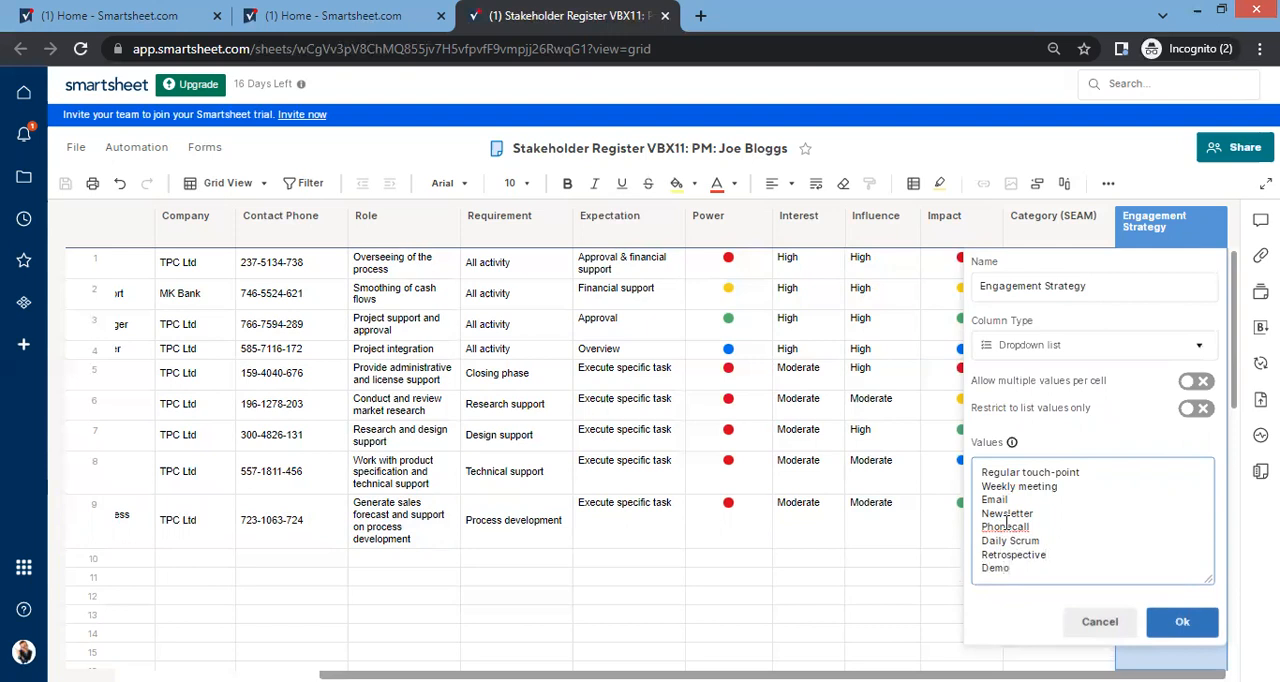
click(1188, 383)
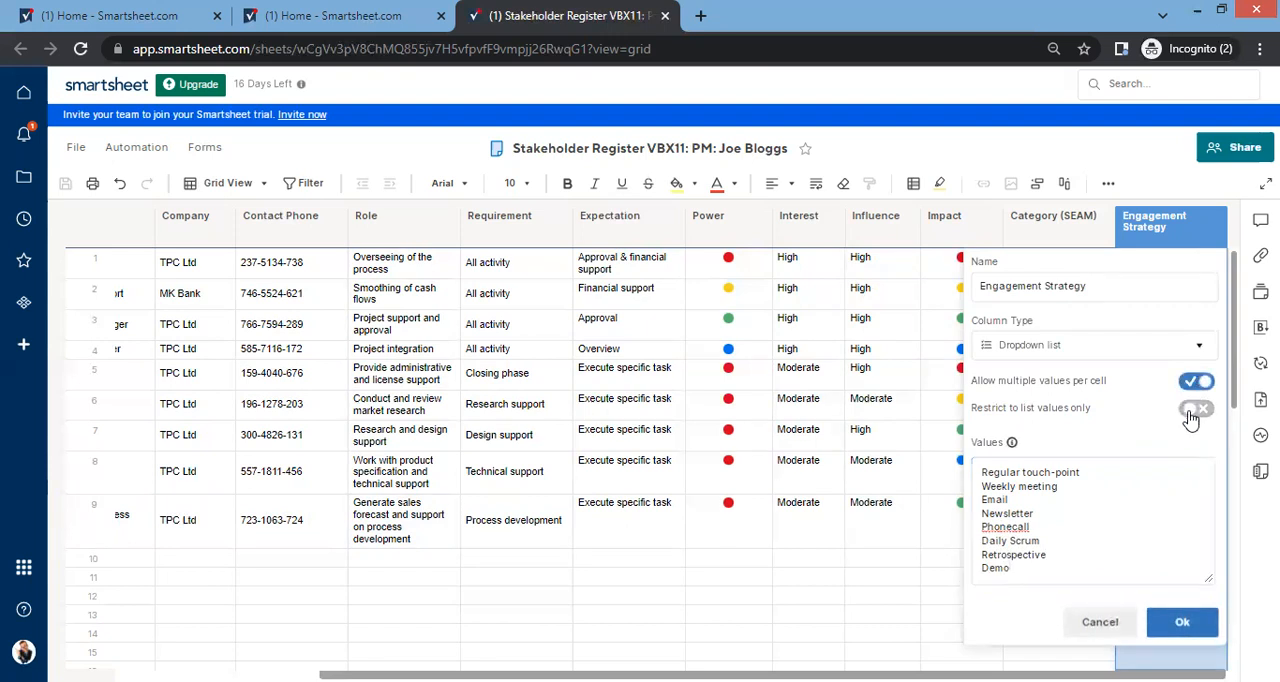
click(1178, 625)
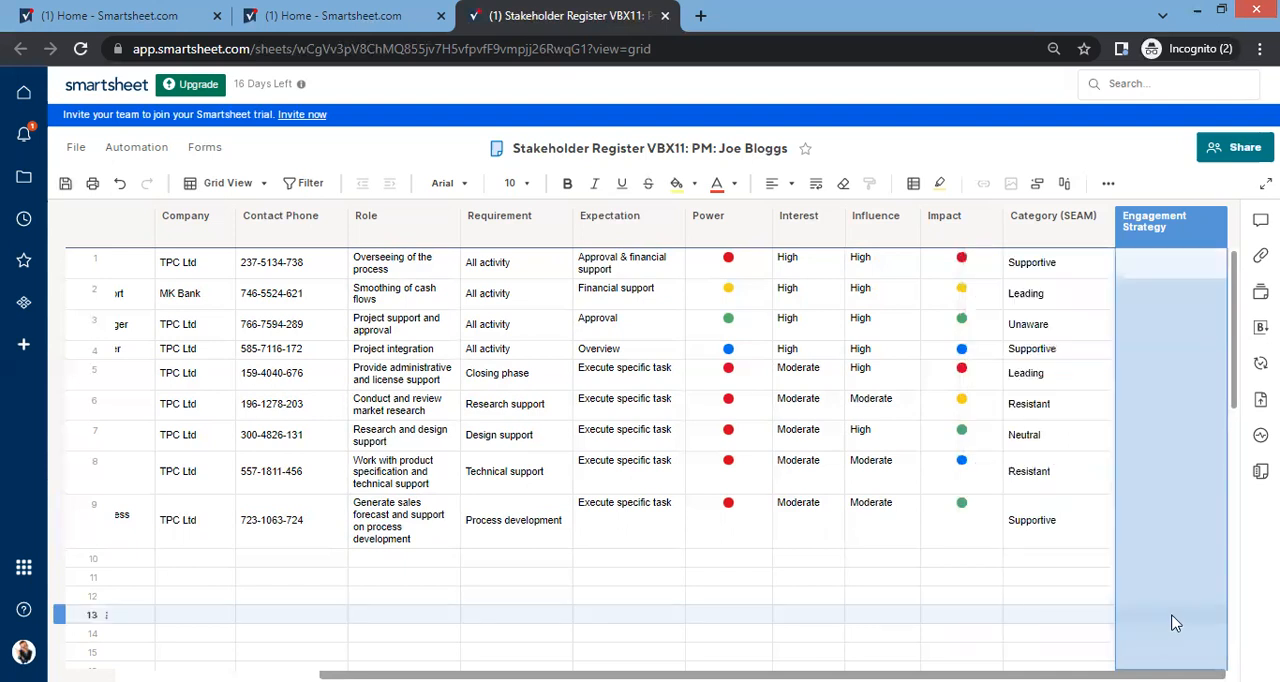
Step: Assign Regular touch-point and Demo to row 1 of Engagement Strategy
click(1176, 270)
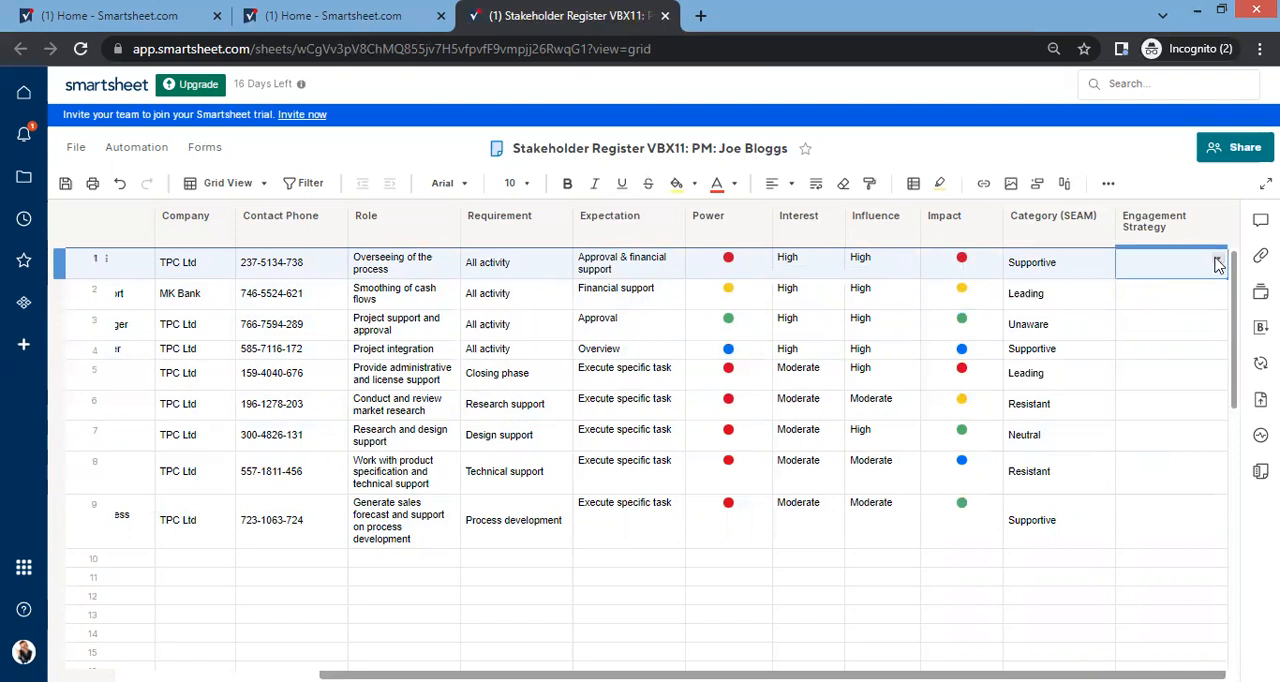
click(1218, 260)
click(1183, 316)
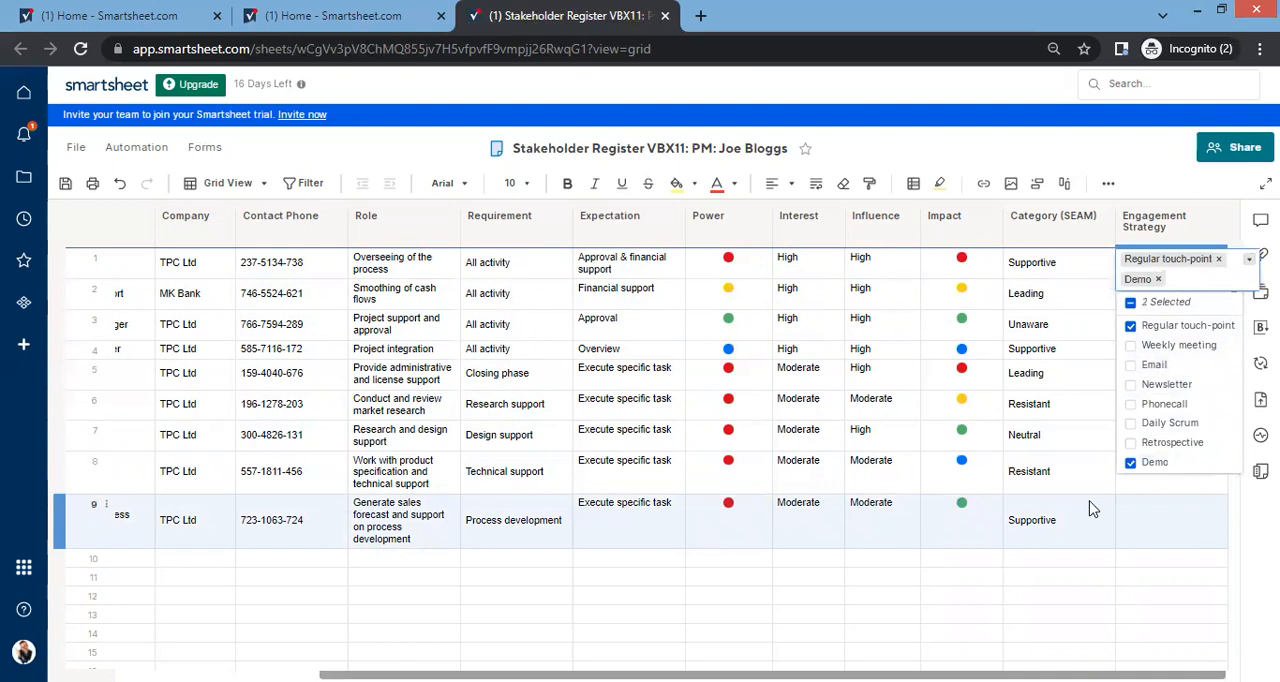
click(1100, 557)
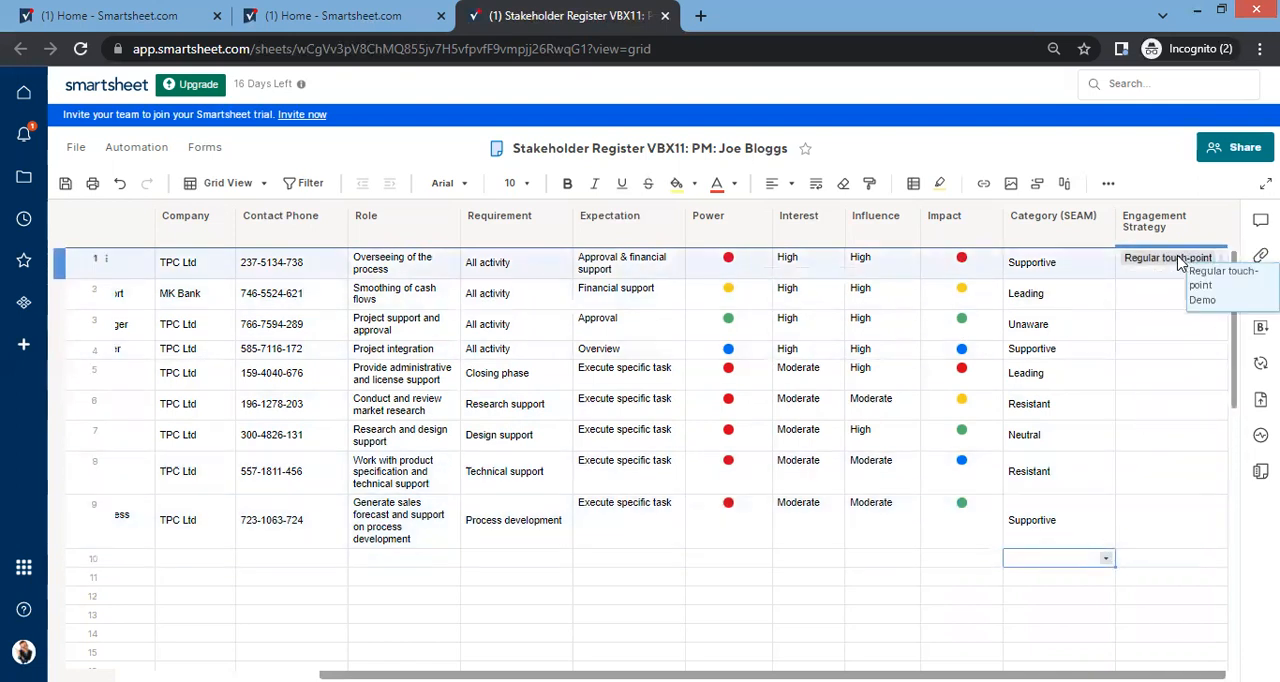
Step: Assign Regular touch-point and Newsletter to row 2 of Engagement Strategy
click(1160, 303)
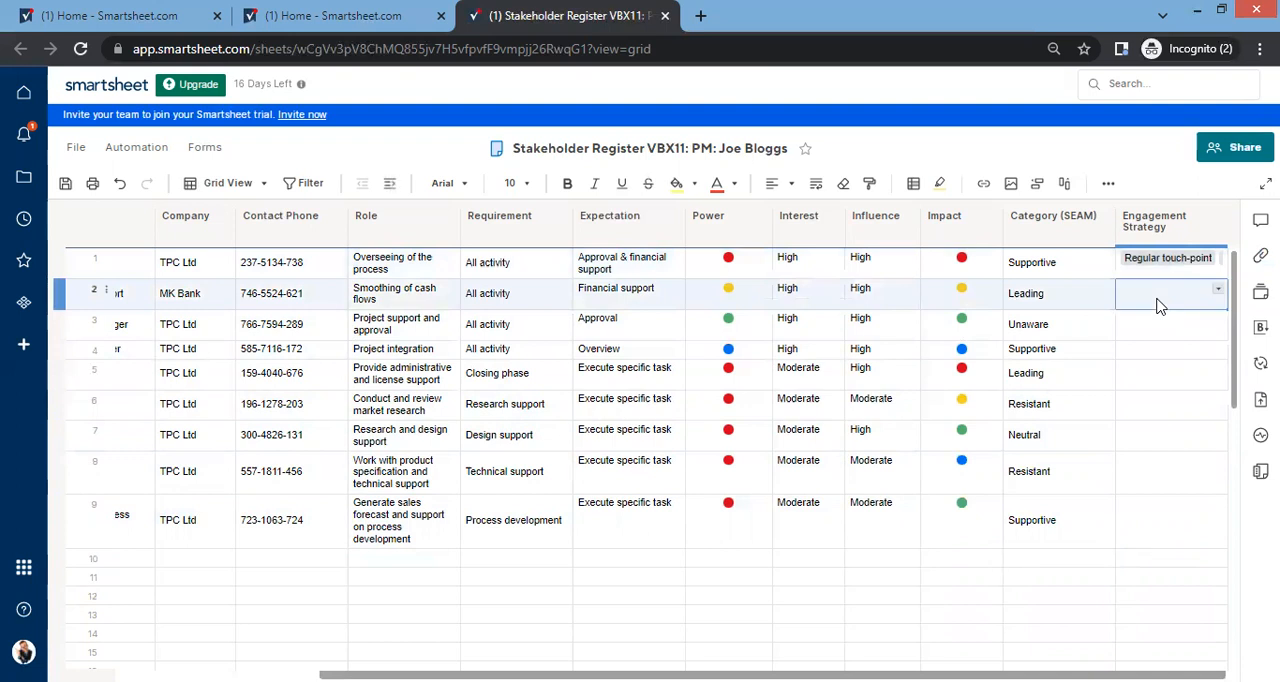
click(1226, 293)
click(1136, 346)
click(1150, 409)
click(1154, 494)
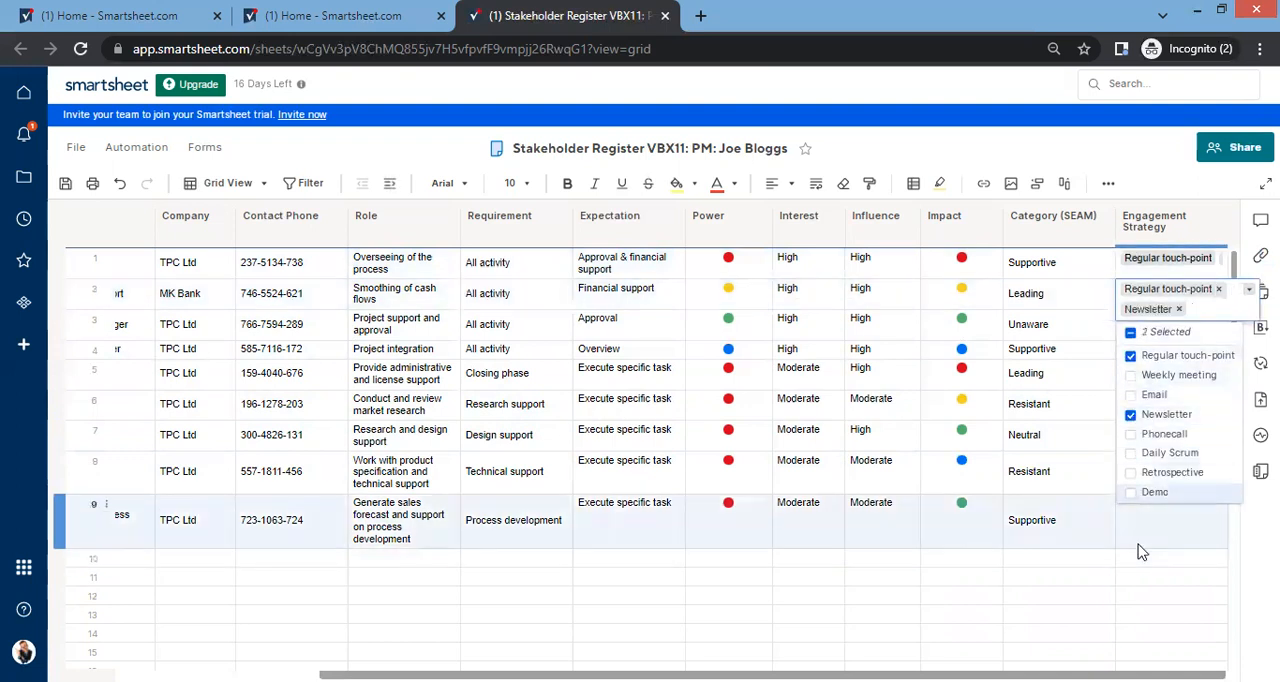
click(1176, 568)
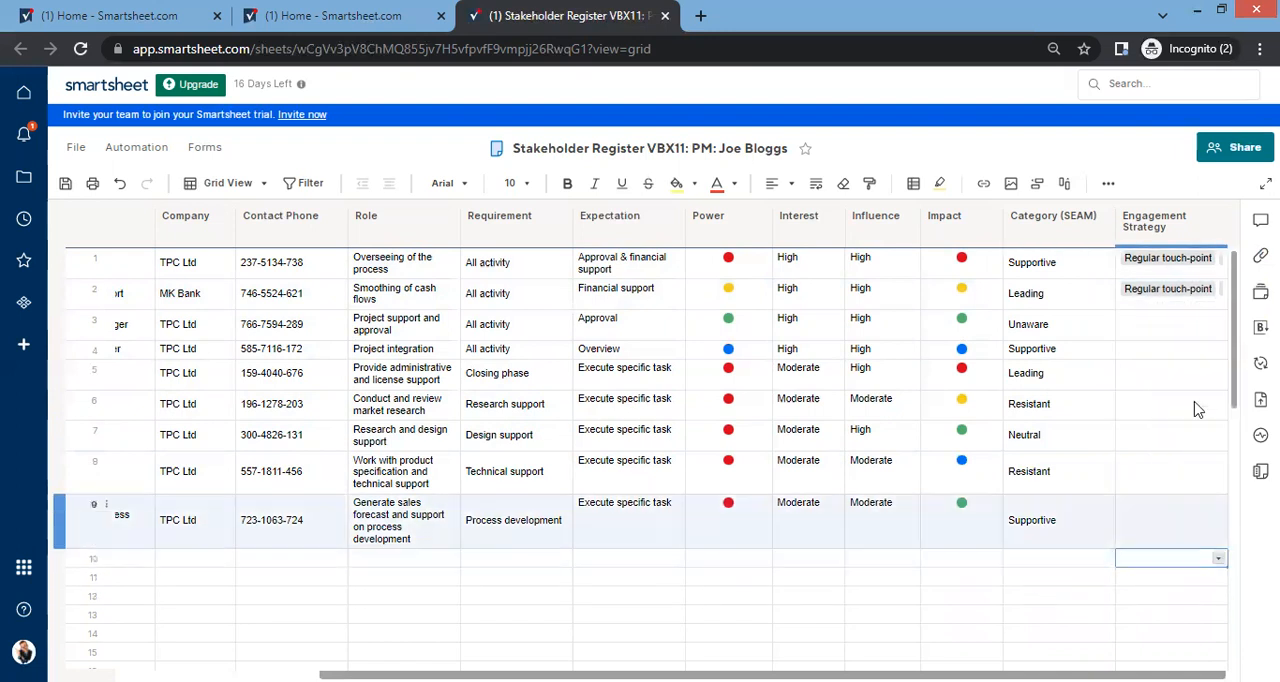
click(1185, 323)
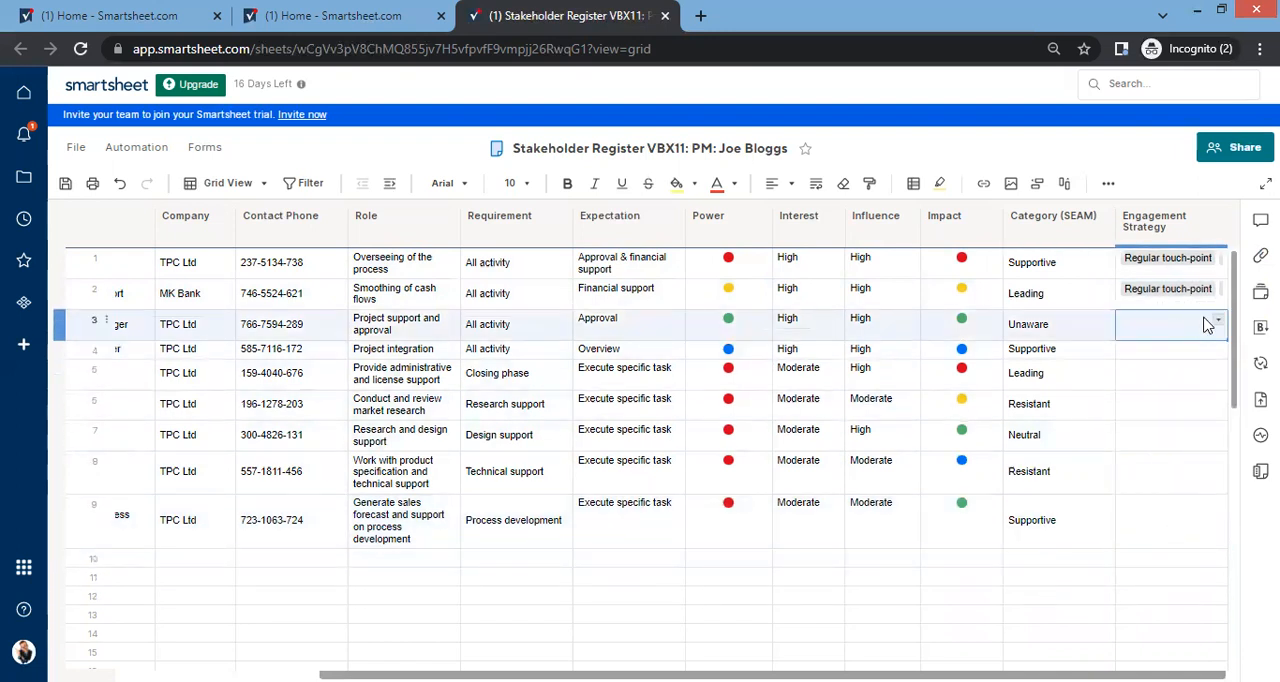
click(1193, 228)
shift+click(1080, 222)
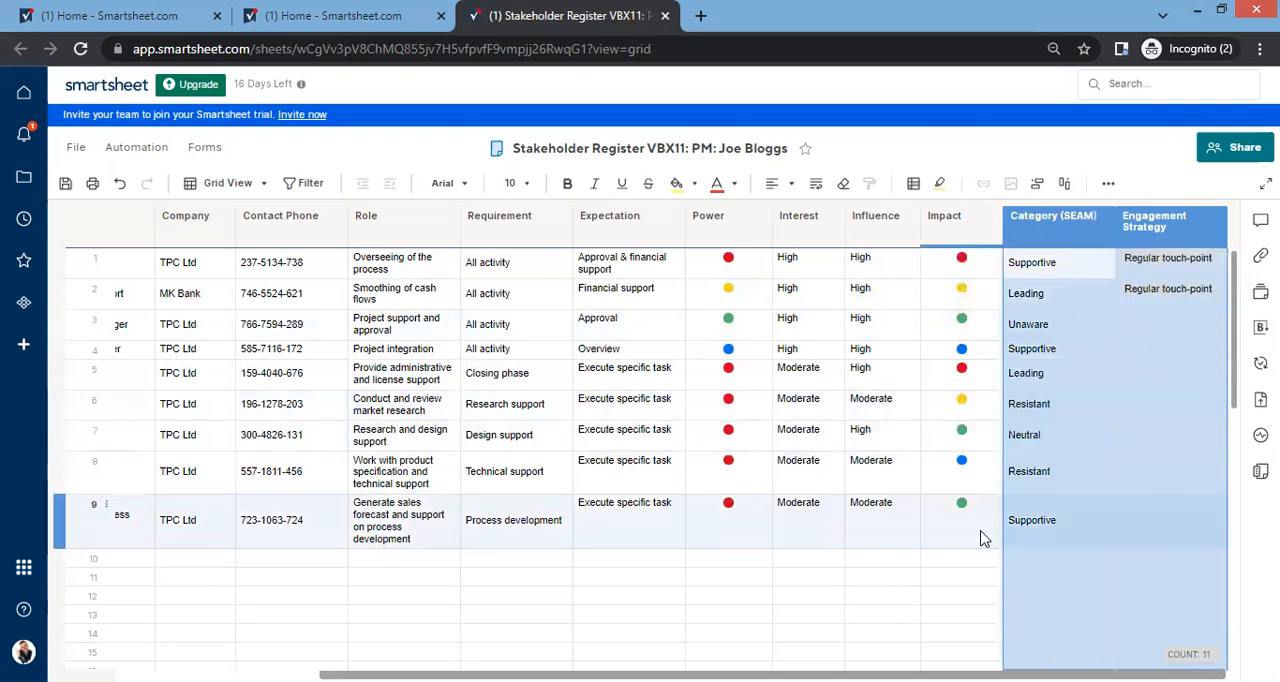
click(950, 566)
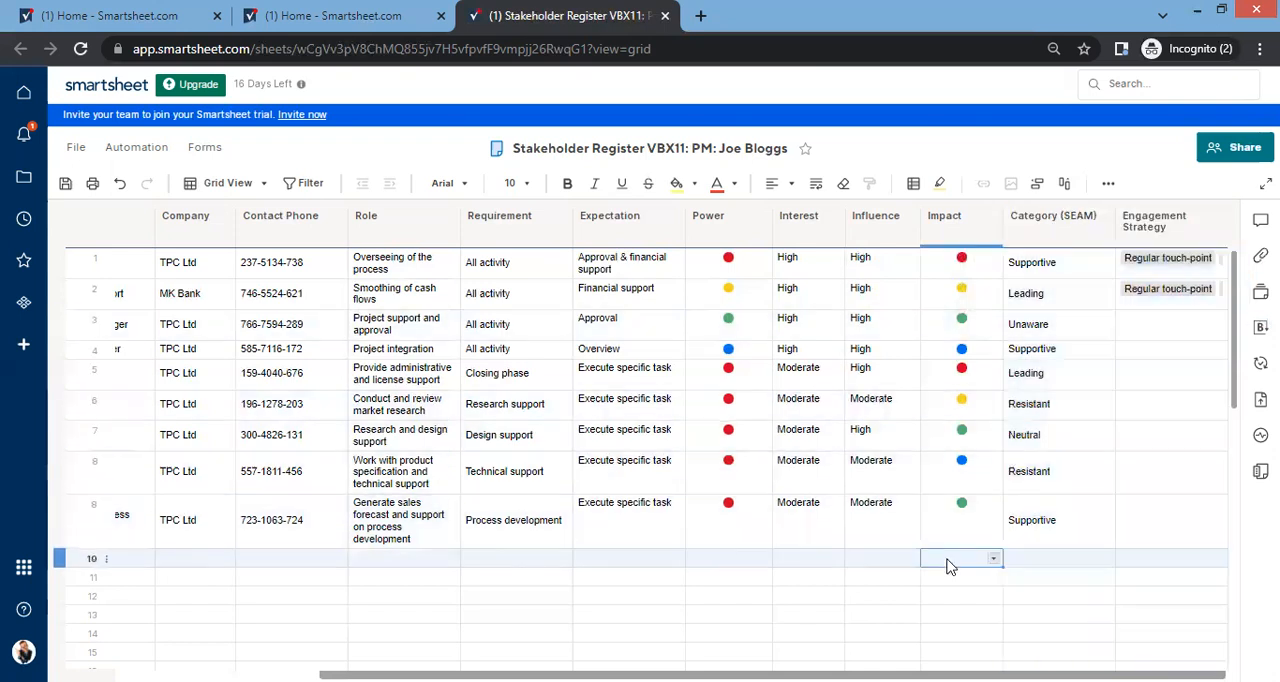
Step: Assign Weekly meeting and Daily Scrum to row 3 of Engagement Strategy
click(1150, 327)
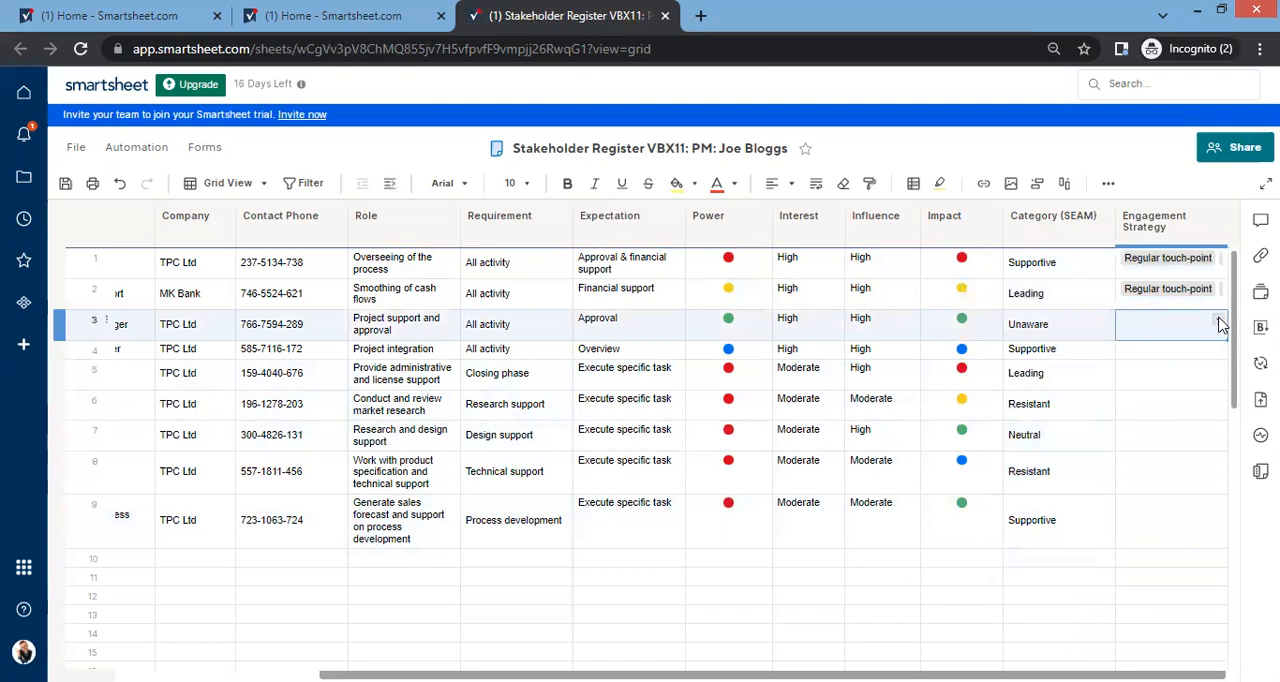
click(1220, 324)
click(1172, 396)
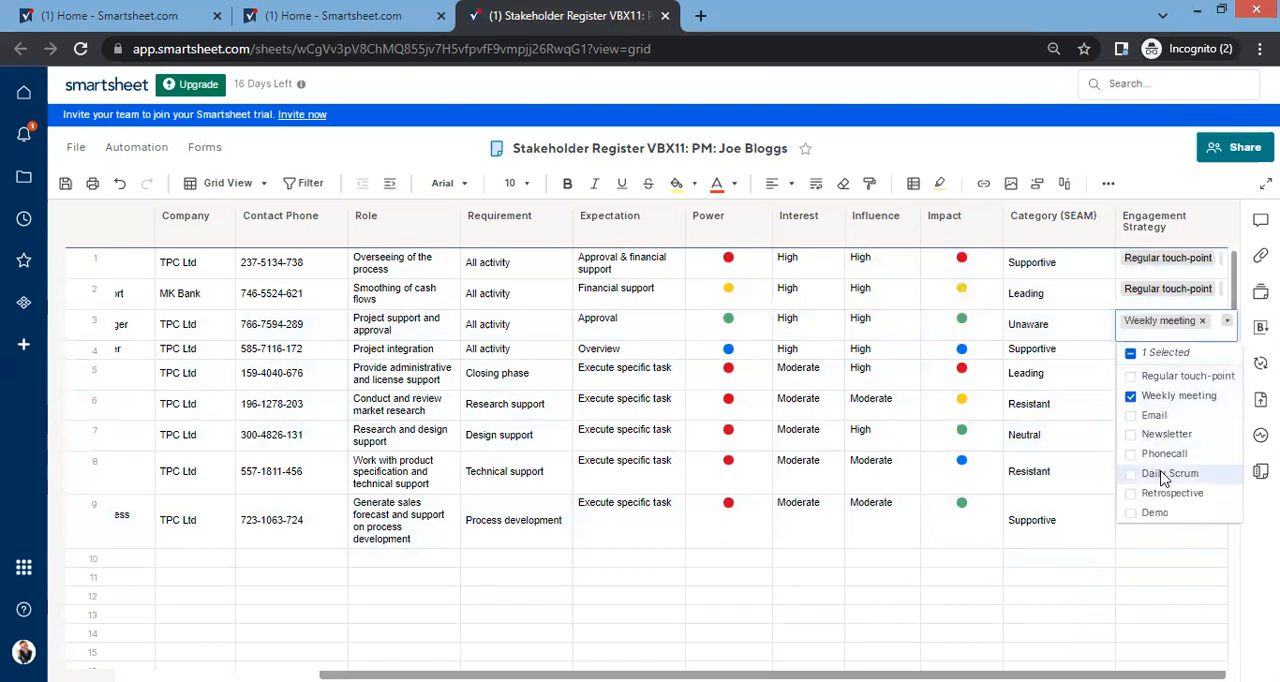
click(1163, 474)
click(1150, 575)
Step: Assign Weekly meeting and Phonecall to row 4 of Engagement Strategy
click(1190, 352)
click(1218, 349)
click(1175, 417)
click(1165, 477)
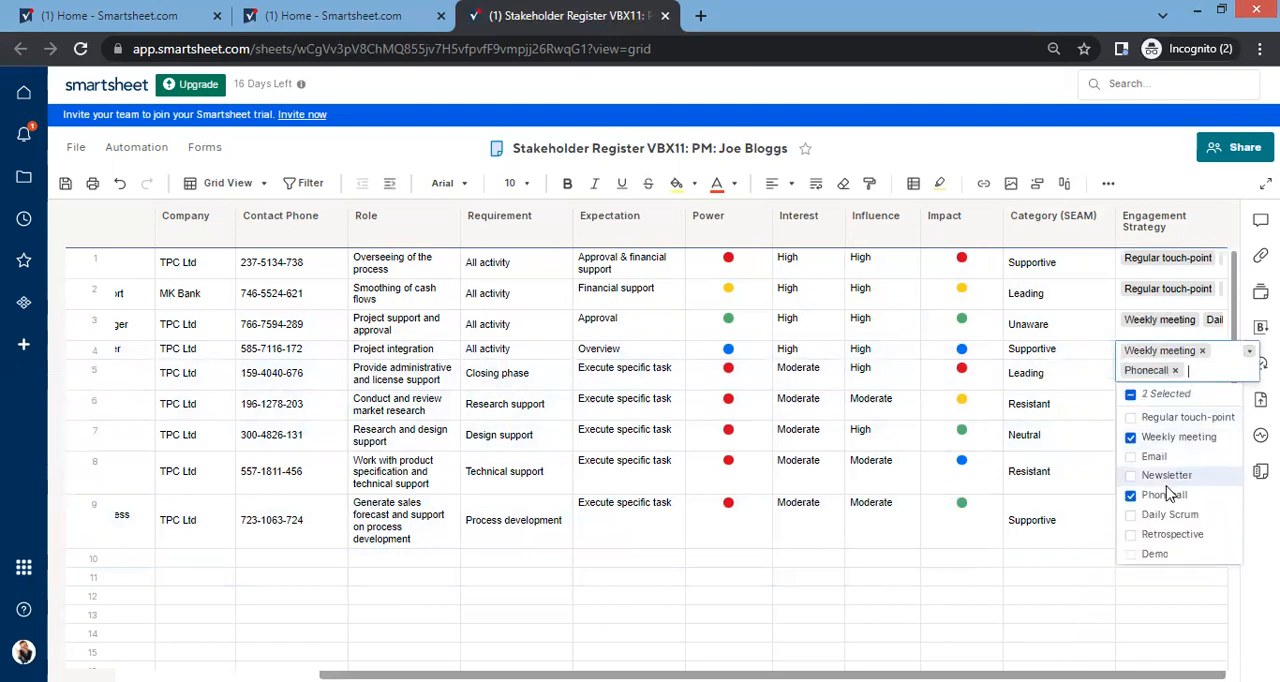
click(1158, 602)
Step: Assign Regular touch-point and Newsletter to row 6 of Engagement Strategy
click(1200, 408)
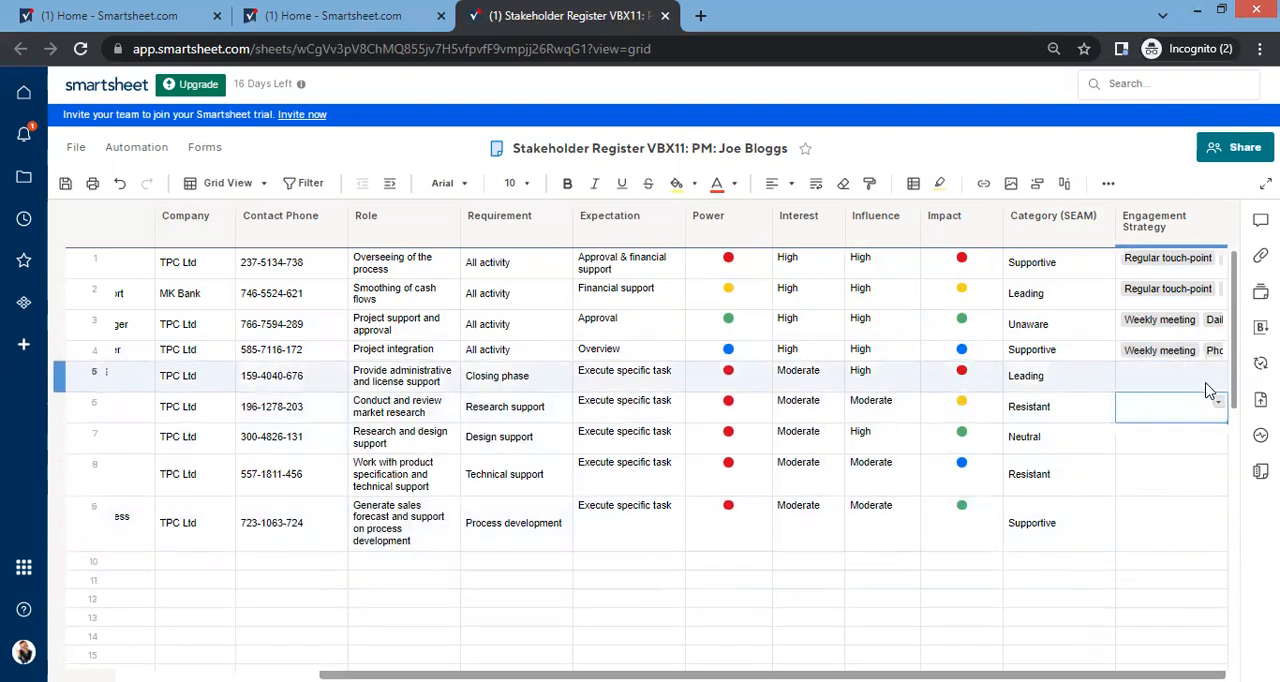
click(1218, 401)
click(1150, 458)
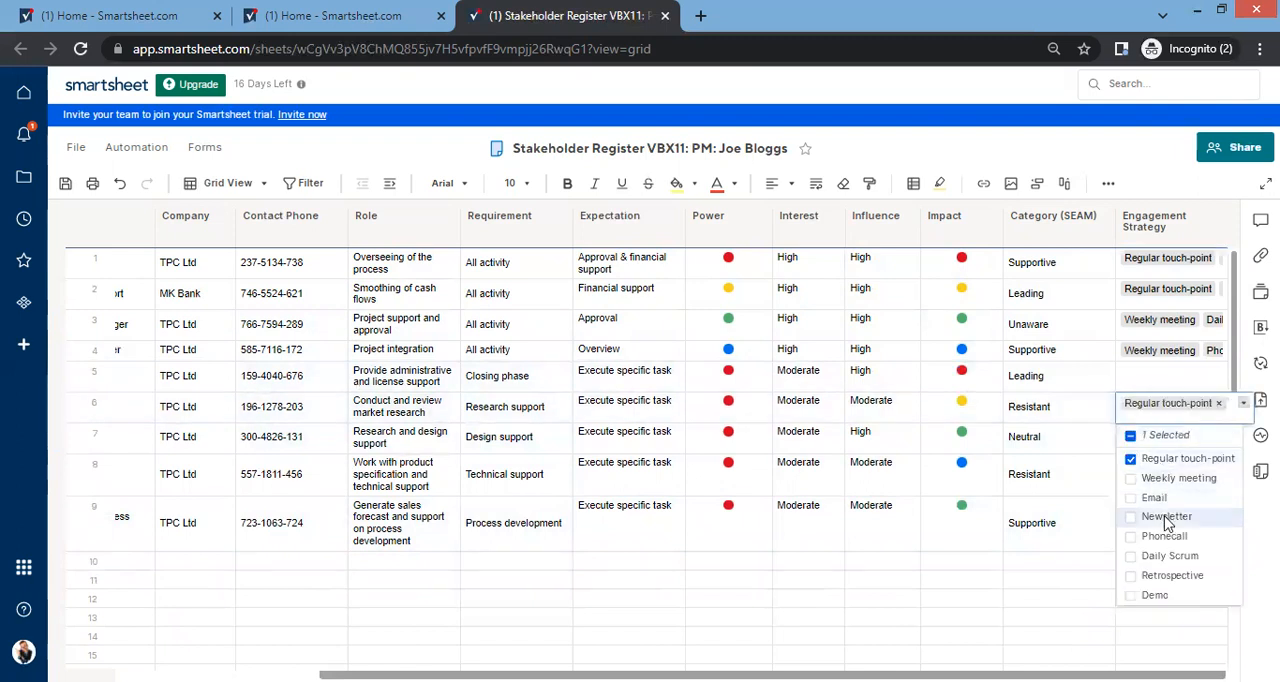
click(1165, 518)
click(1097, 604)
Step: Assign Regular touch-point together with other engagement methods to row 7 of Engagement Strategy
click(1184, 435)
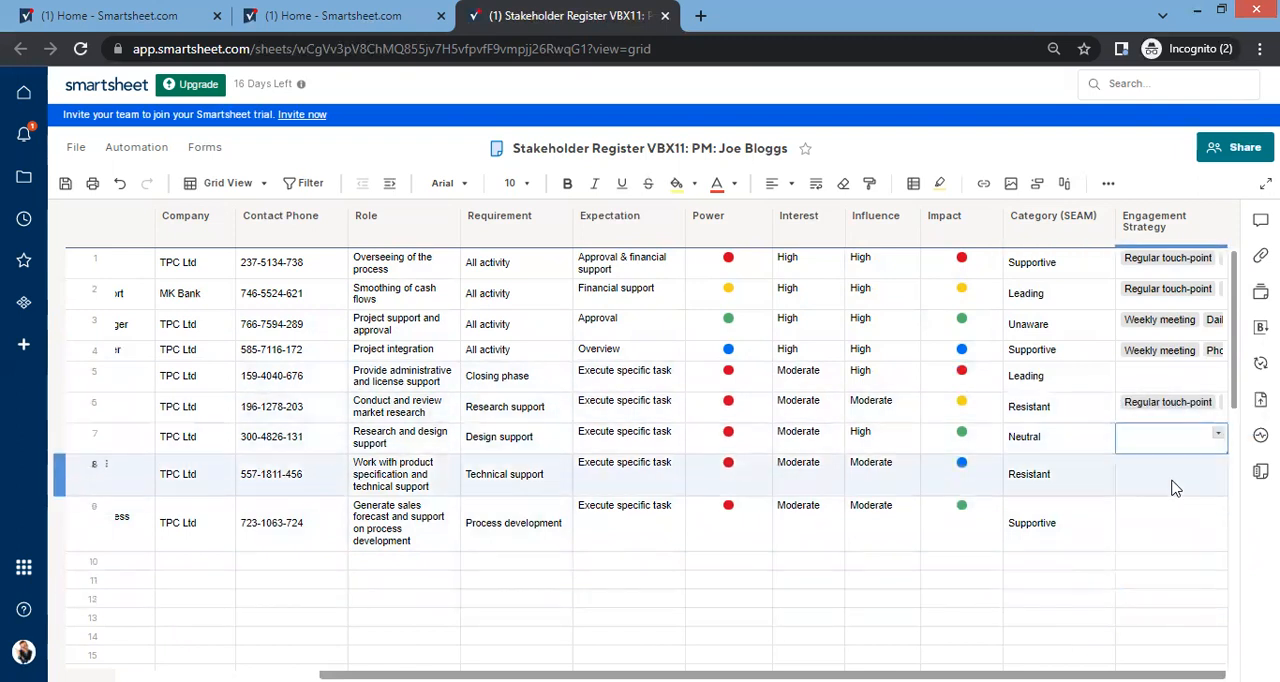
text(r)
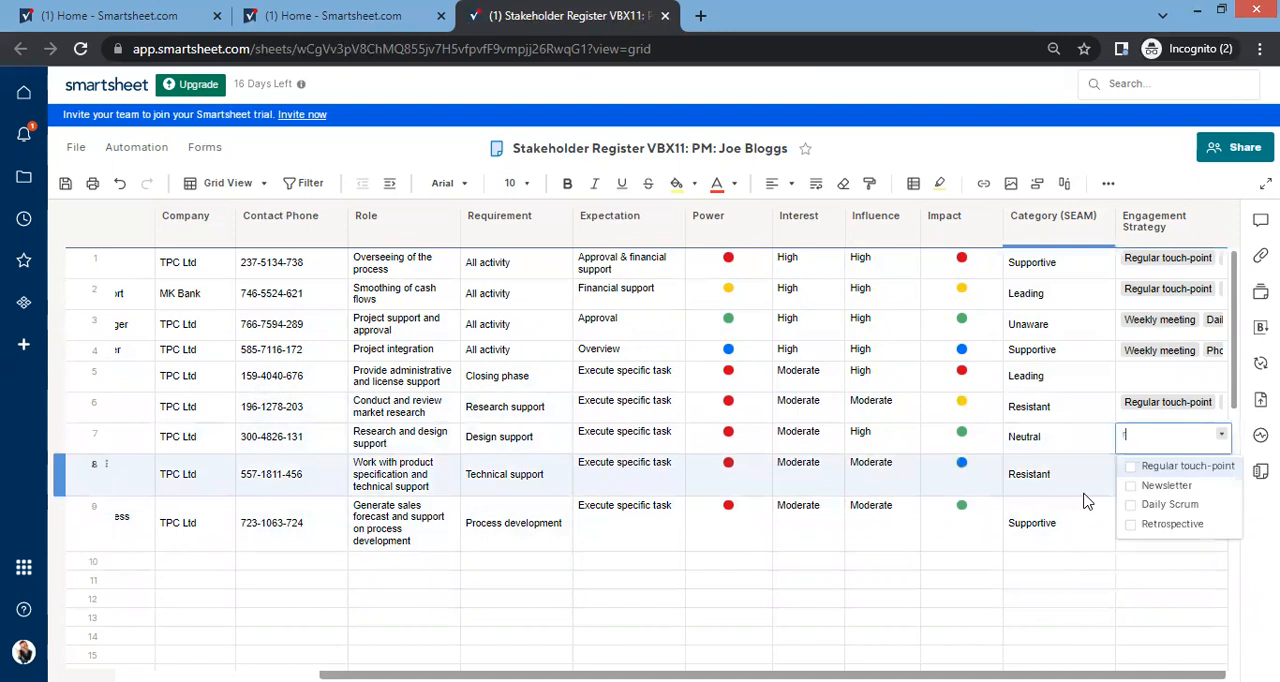
click(1145, 466)
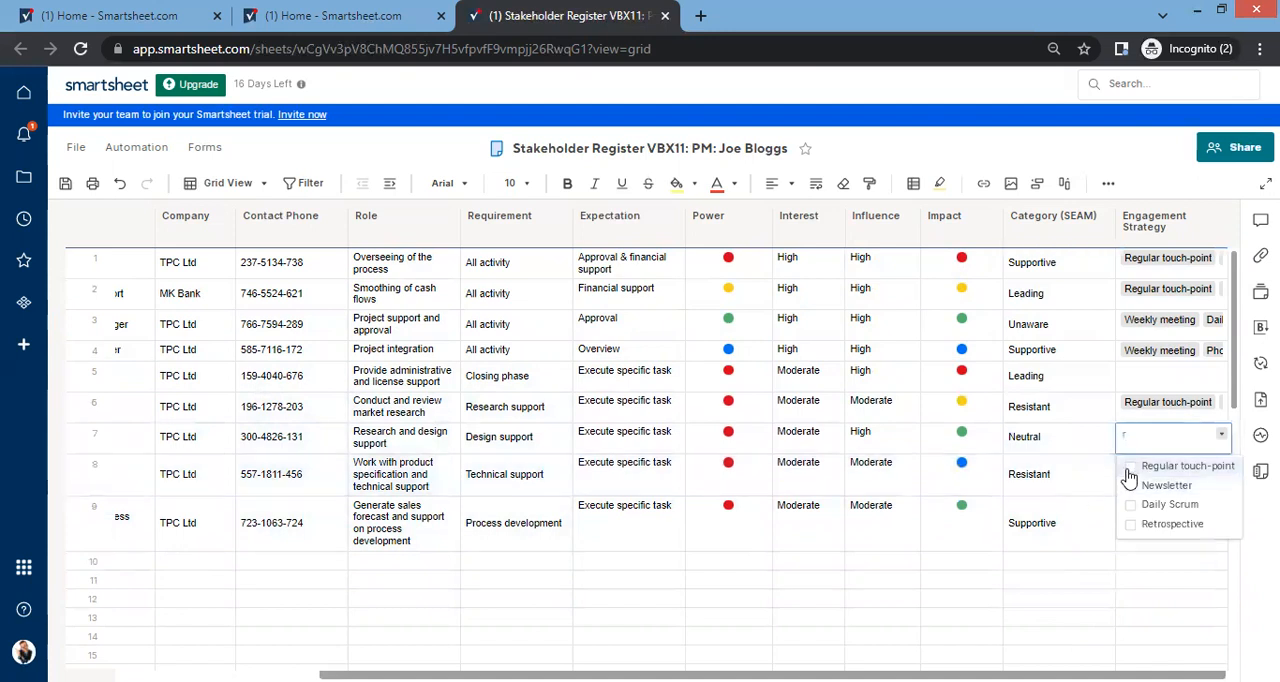
click(1135, 532)
click(1133, 562)
click(1100, 598)
Step: Assign only Weekly meeting to row 8 of Engagement Strategy
click(1211, 473)
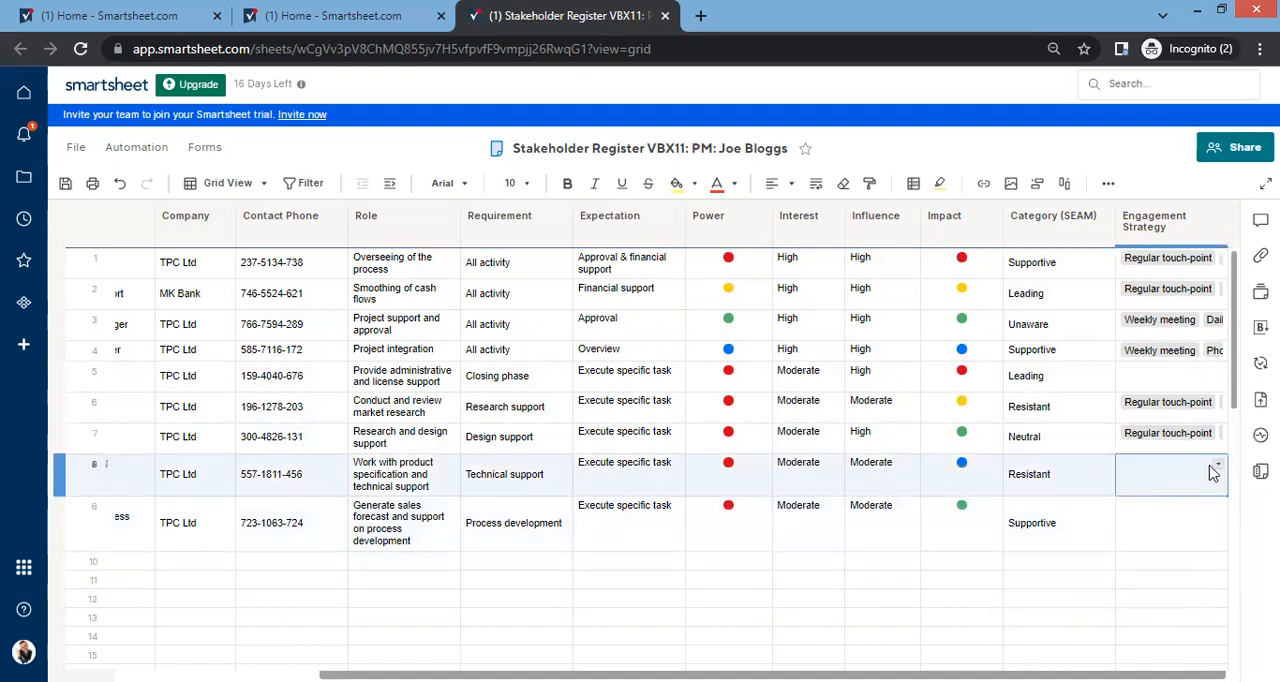
click(1219, 471)
click(1140, 553)
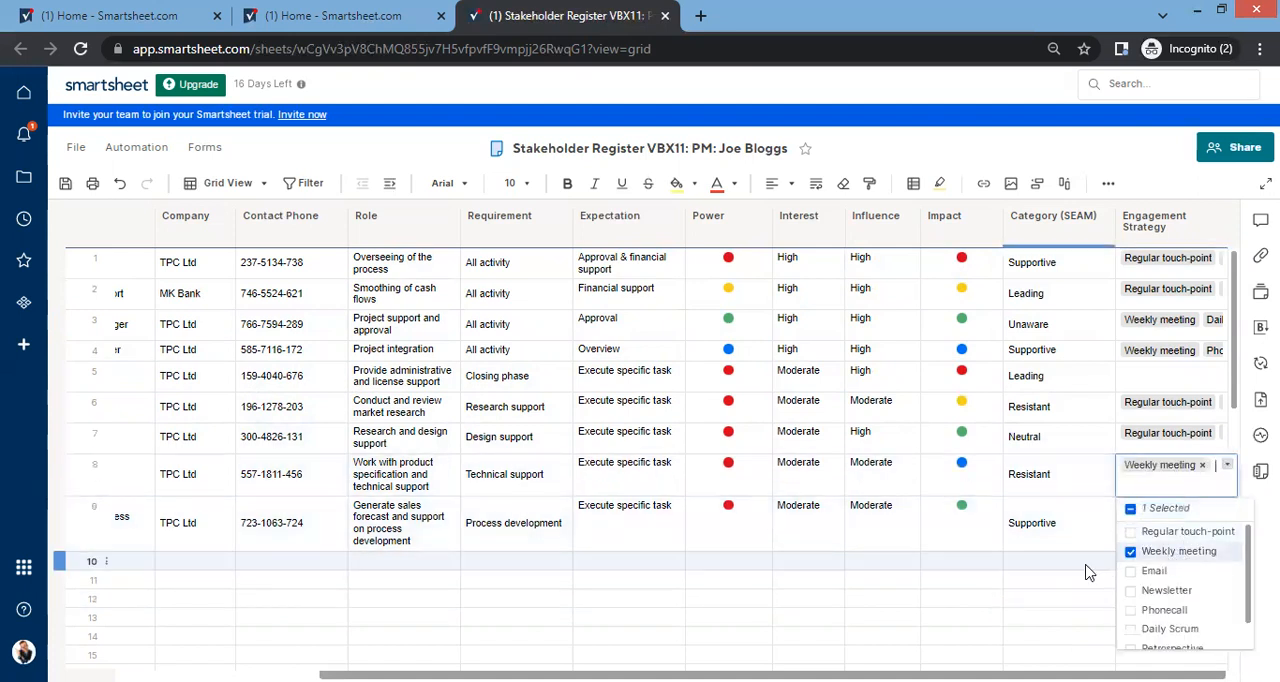
click(1090, 562)
click(1181, 508)
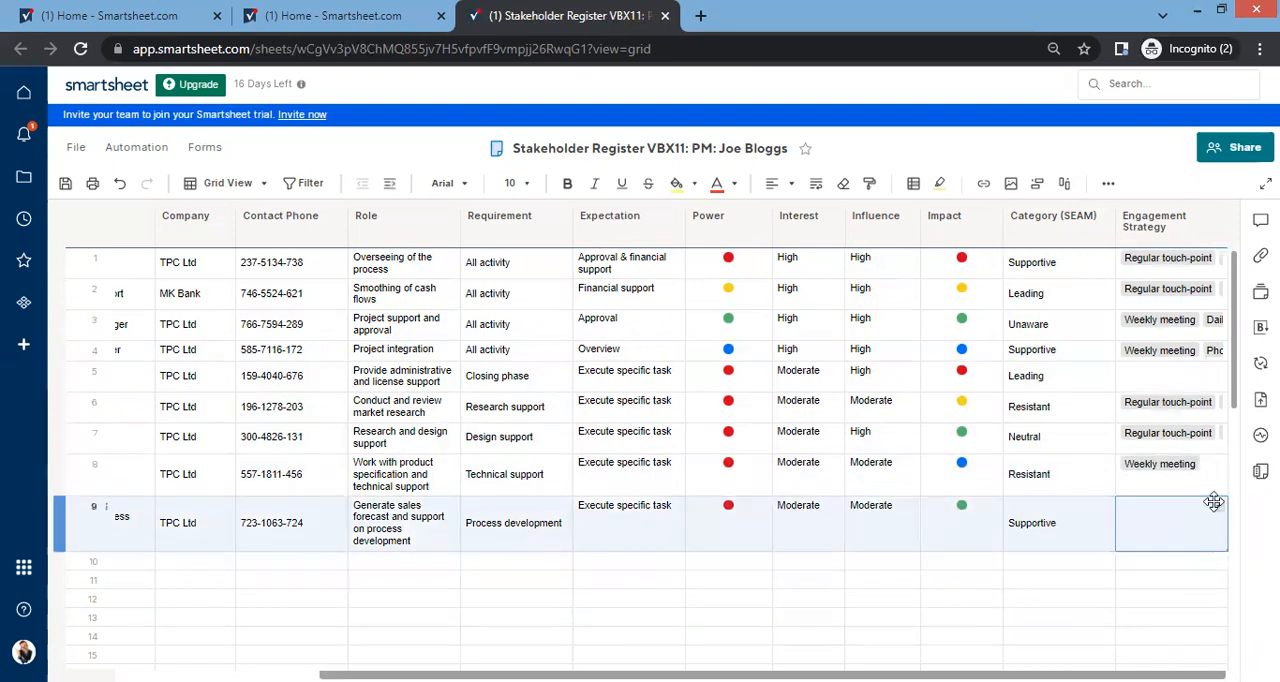
click(1219, 504)
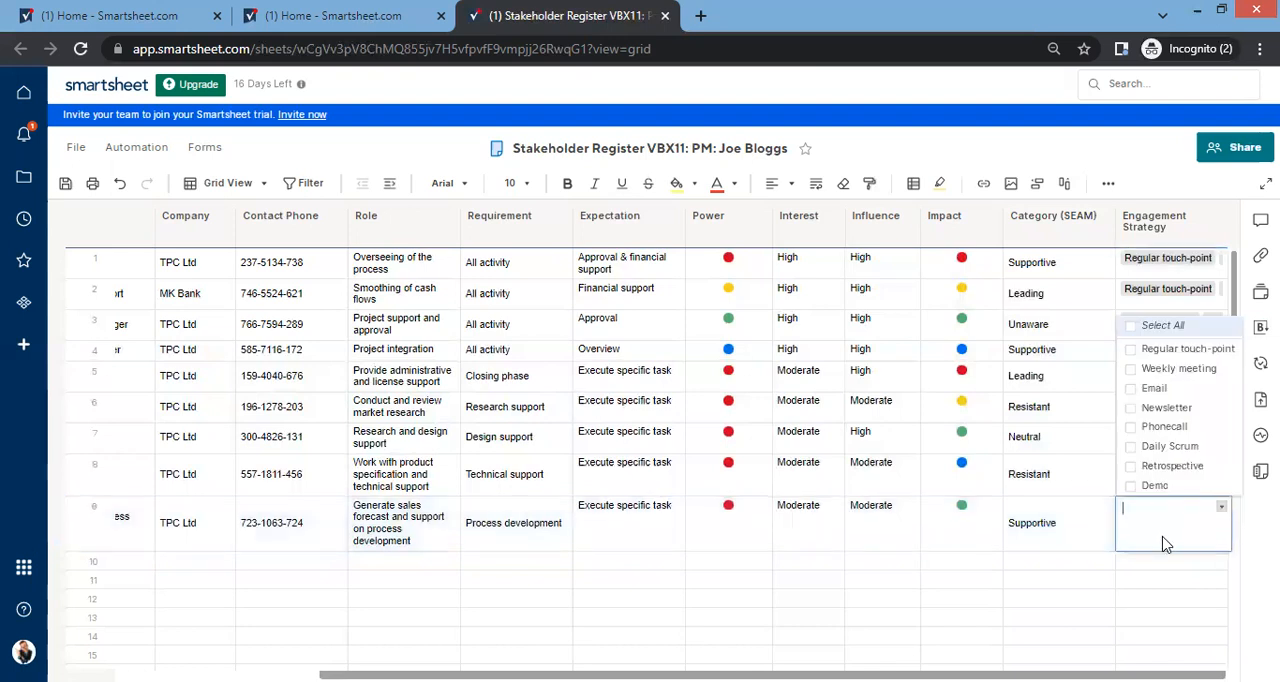
click(1221, 507)
Step: Assign Weekly meeting and Newsletter to the skipped row 5 of Engagement Strategy
click(1200, 376)
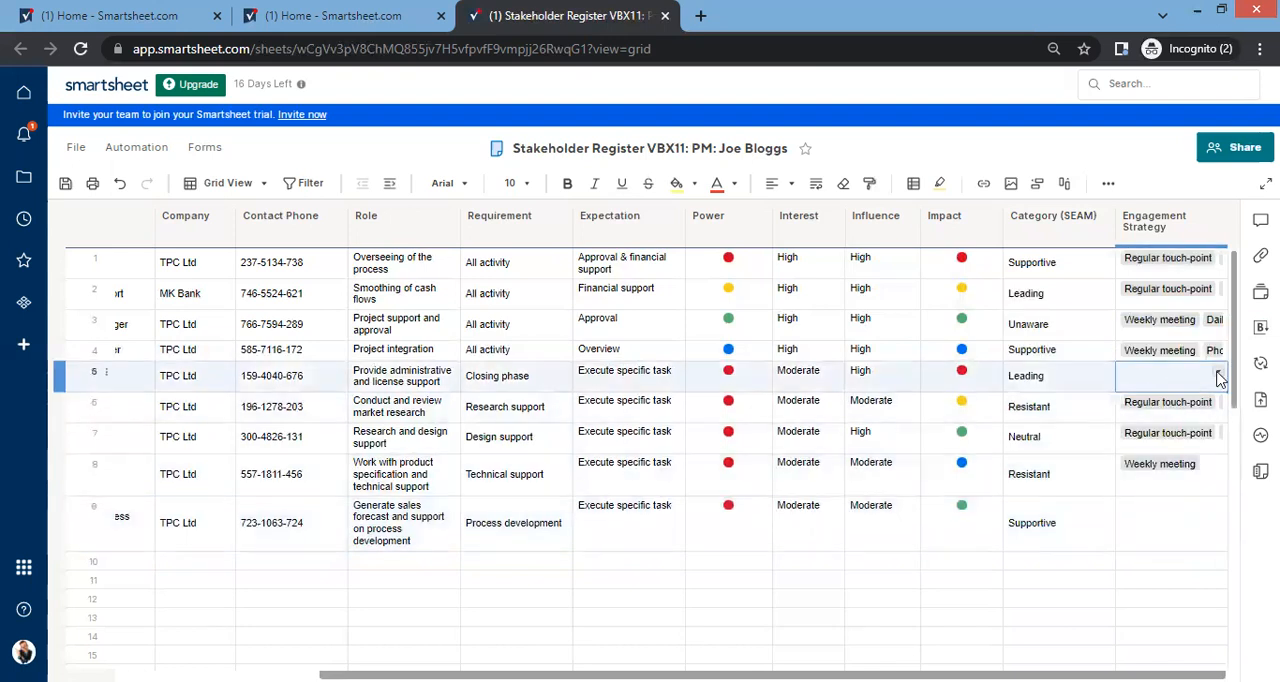
click(1221, 372)
click(1170, 447)
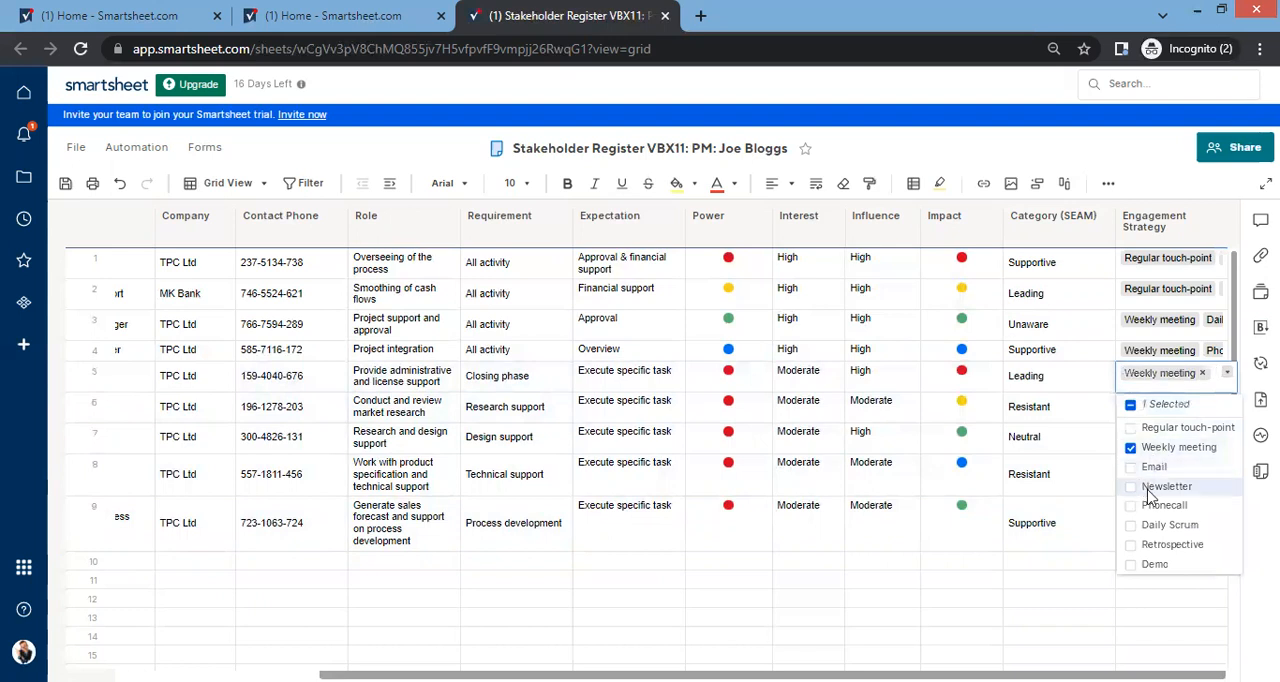
click(1162, 486)
click(1020, 593)
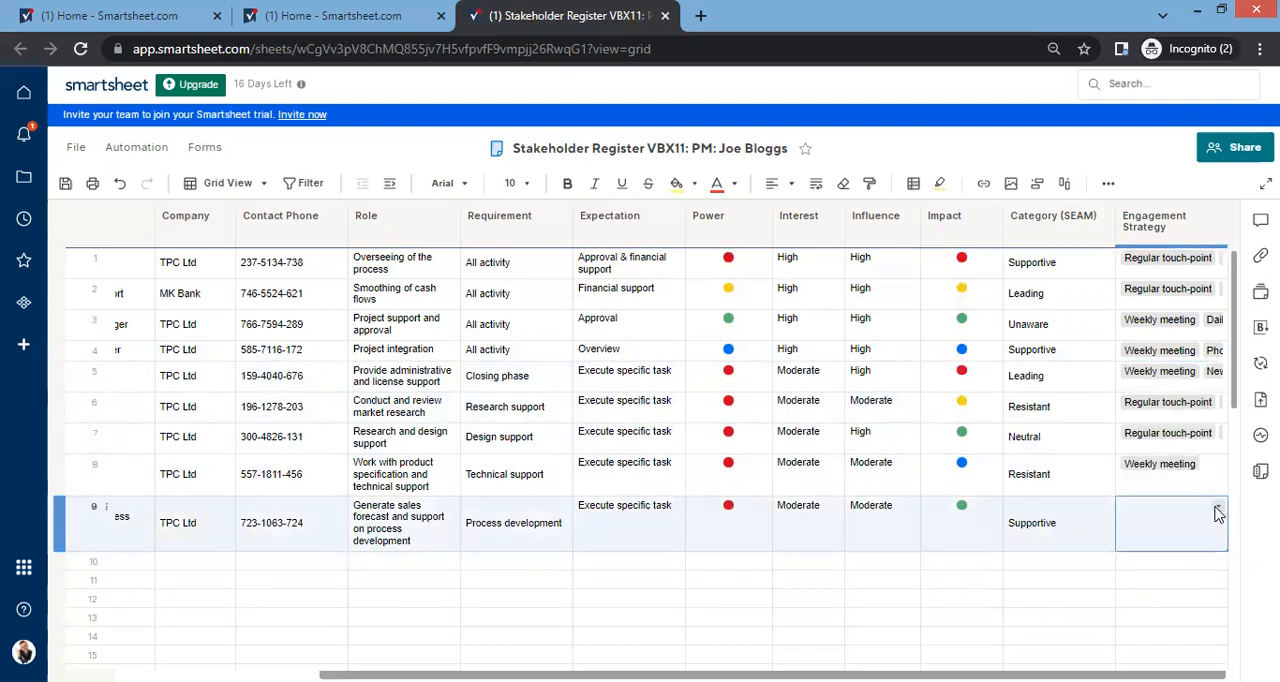
Step: Assign Demo to row 9 of Engagement Strategy
click(1217, 508)
click(1150, 485)
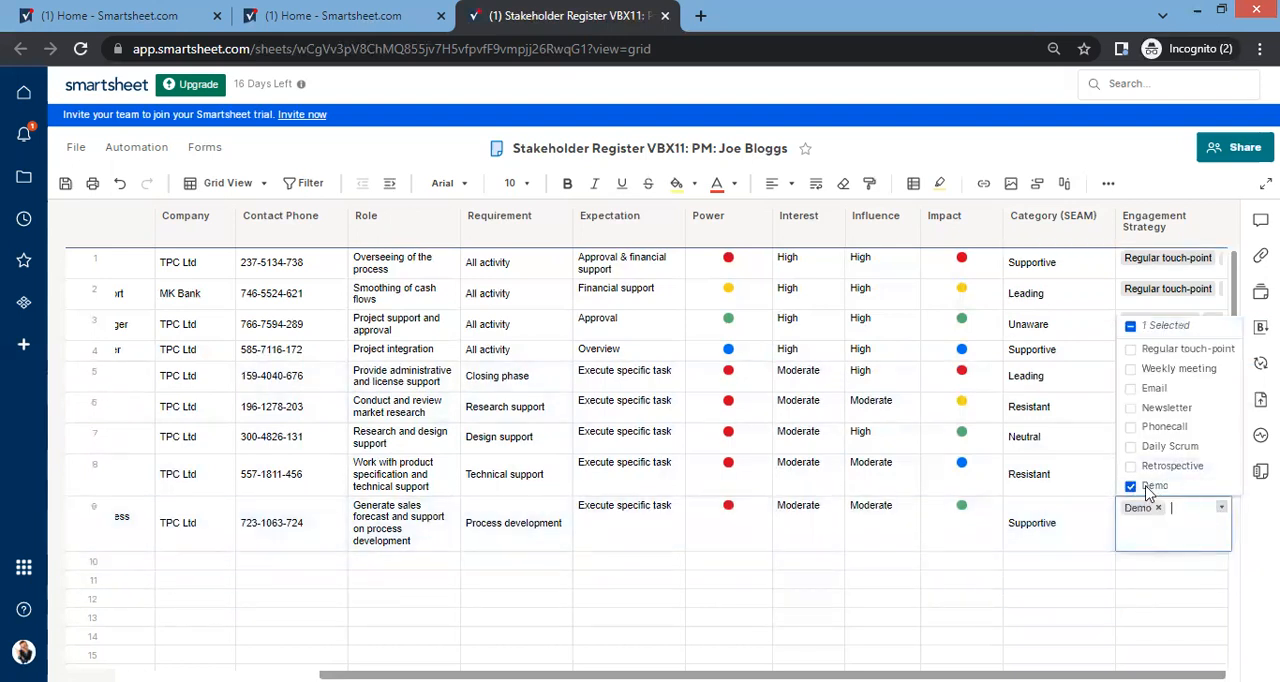
click(1044, 568)
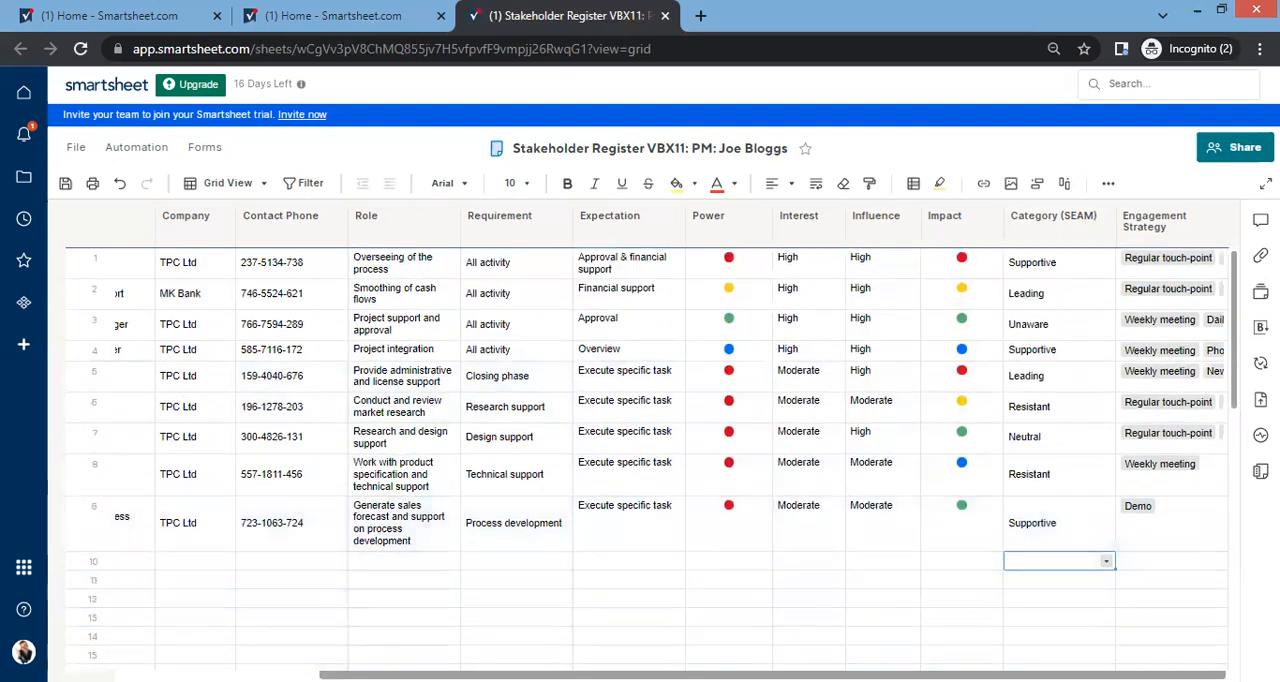
Step: Narrow the Name column slightly so it fits its entries more closely
scroll(450, 560, left, 5)
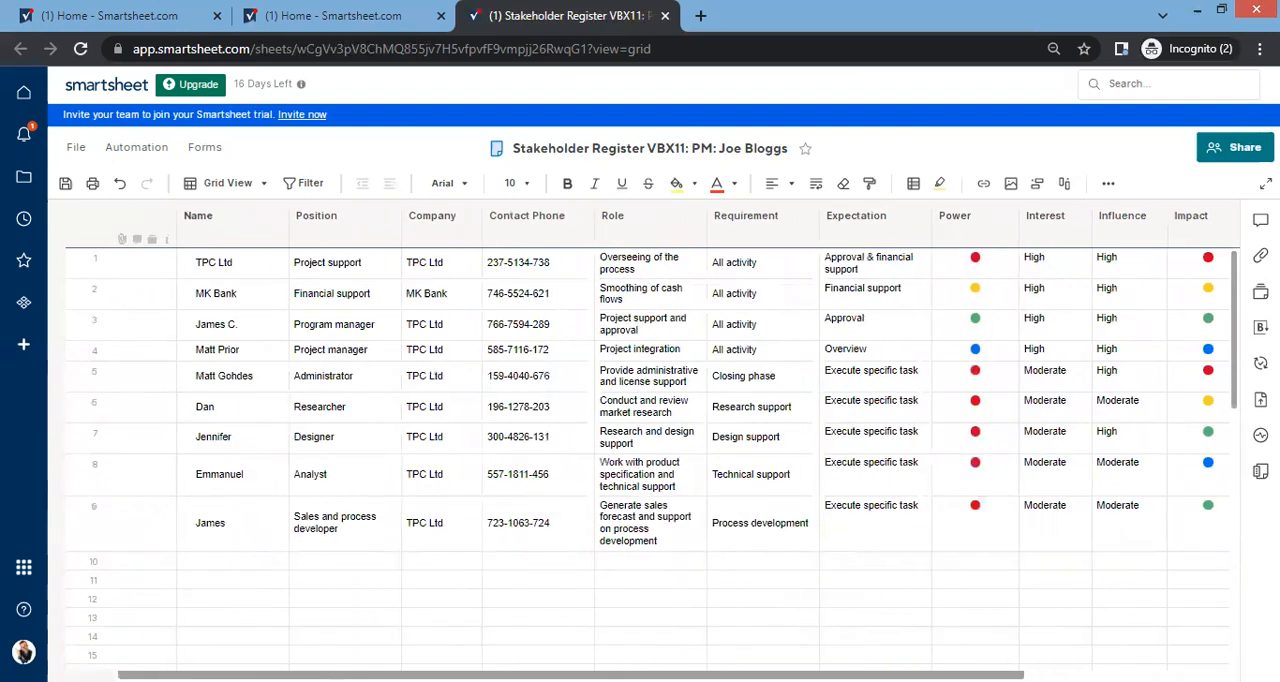
click(267, 215)
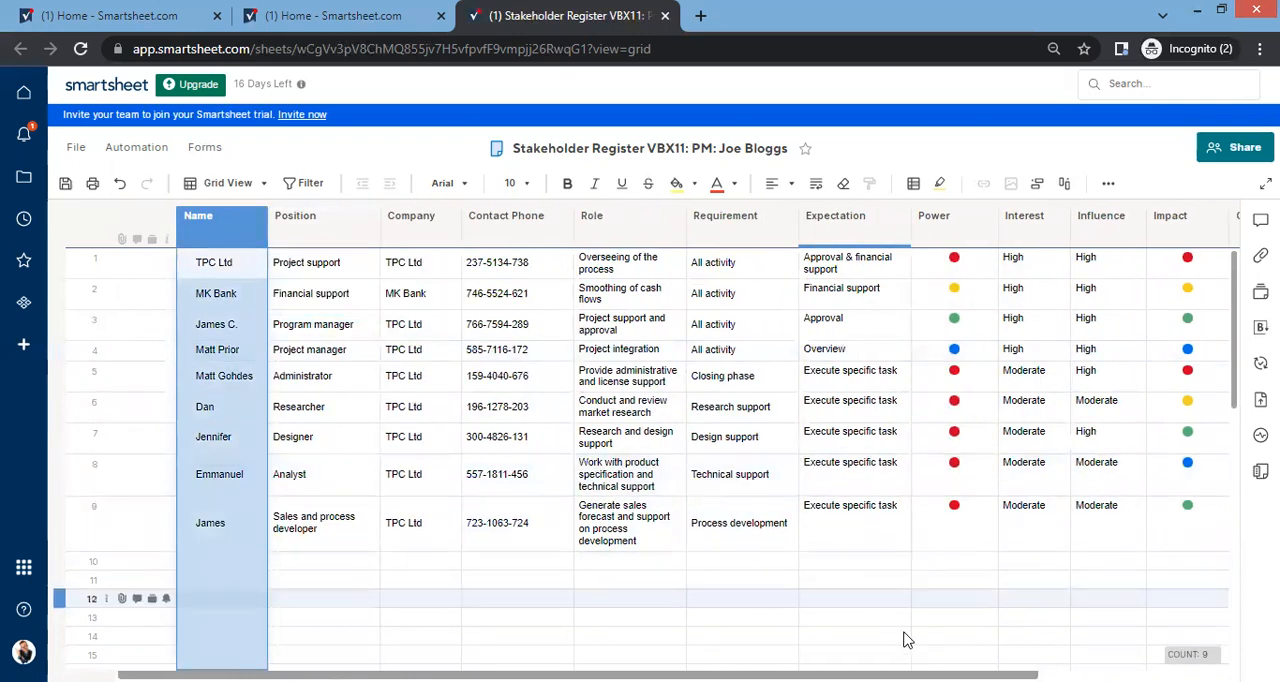
Step: Rename the Category (SEAM) column to "Category stakeholder engagement assessment (SEAM)" and apply the change
scroll(908, 634, right, 2)
scroll(670, 440, right, 2)
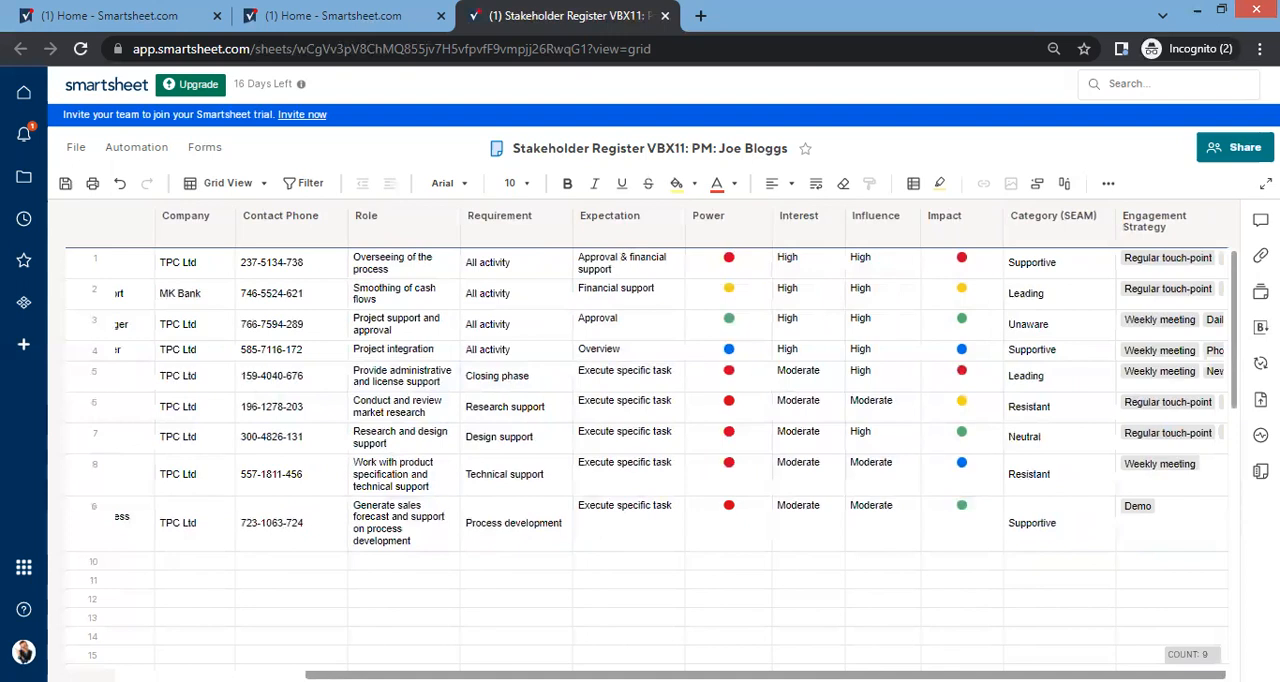
click(1063, 227)
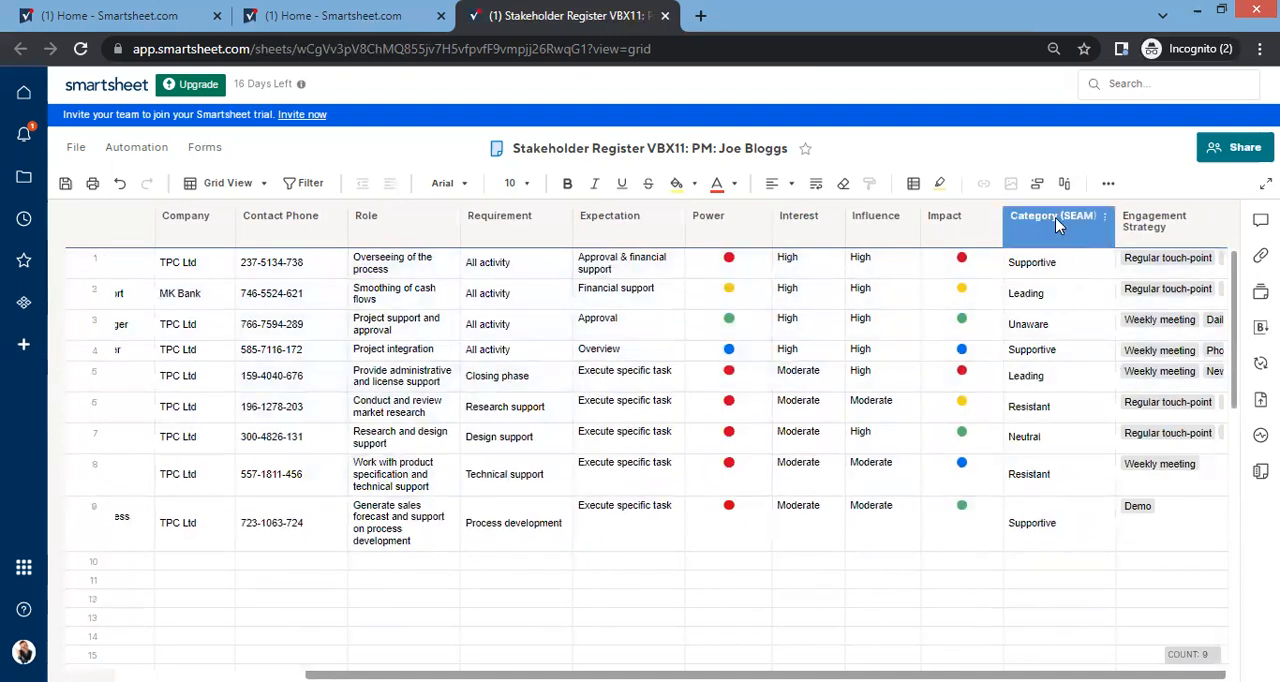
click(1055, 217)
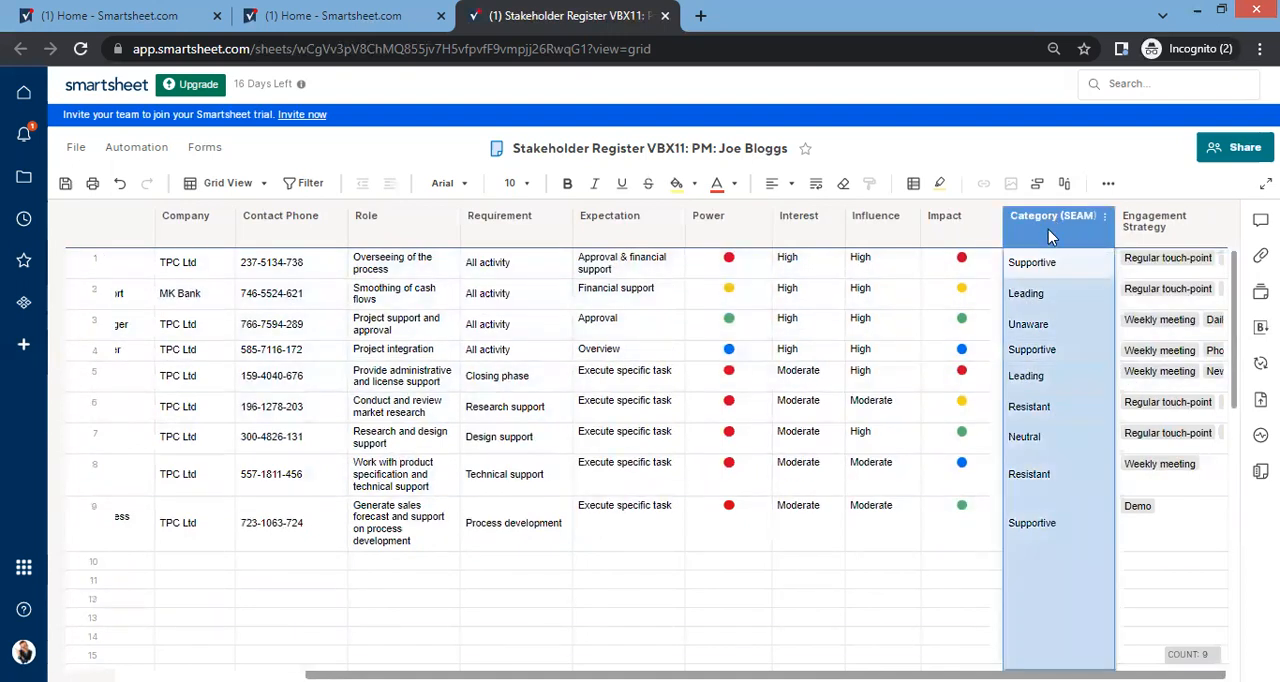
double_click(1048, 229)
click(1103, 286)
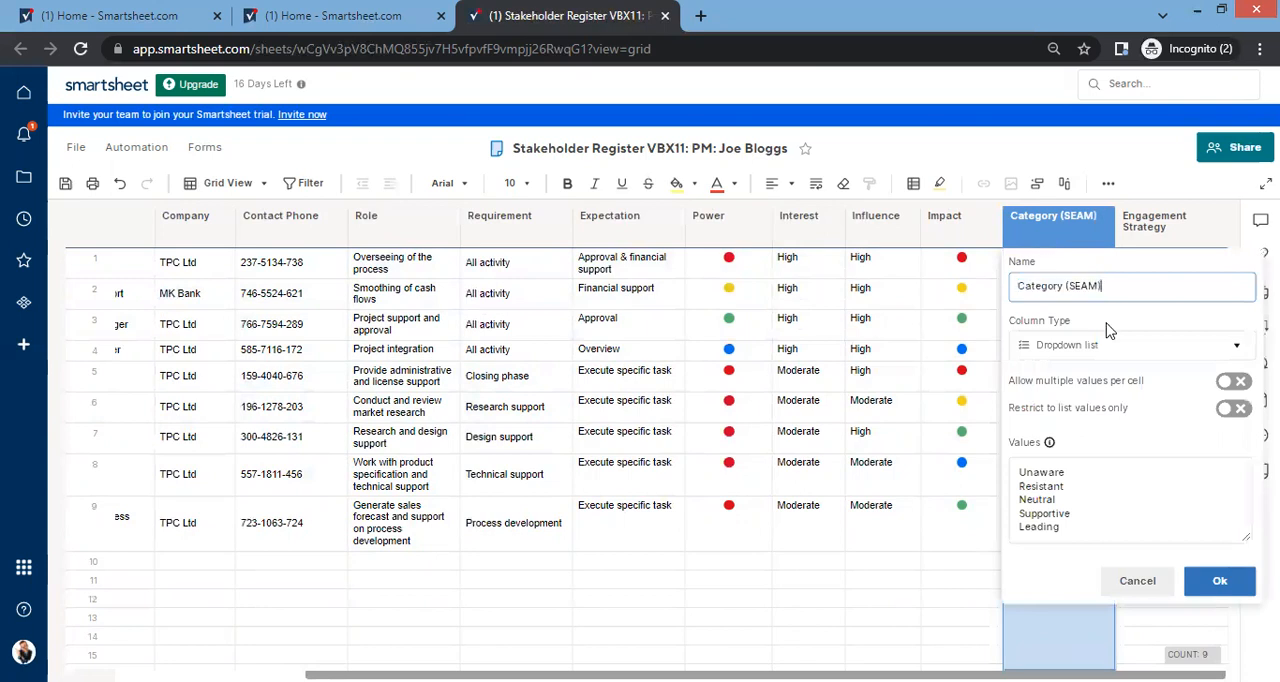
click(1063, 288)
text(stake)
text(holder engage)
text(ment asse)
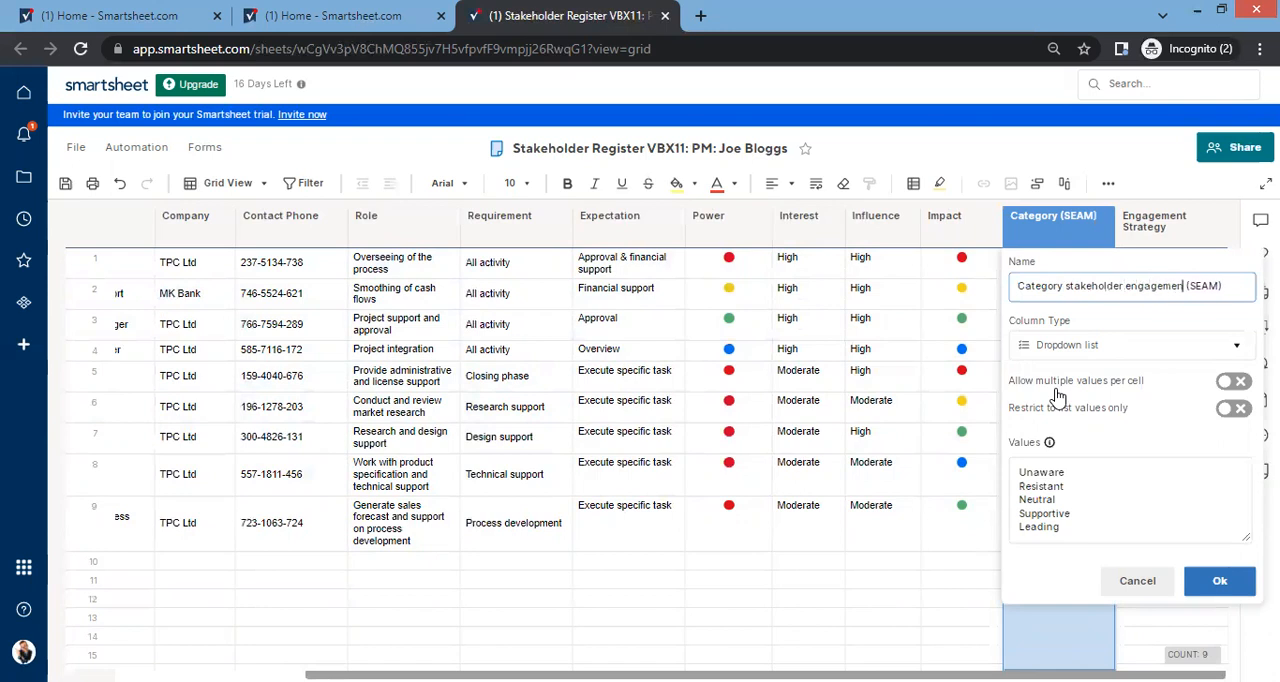
text(ssment)
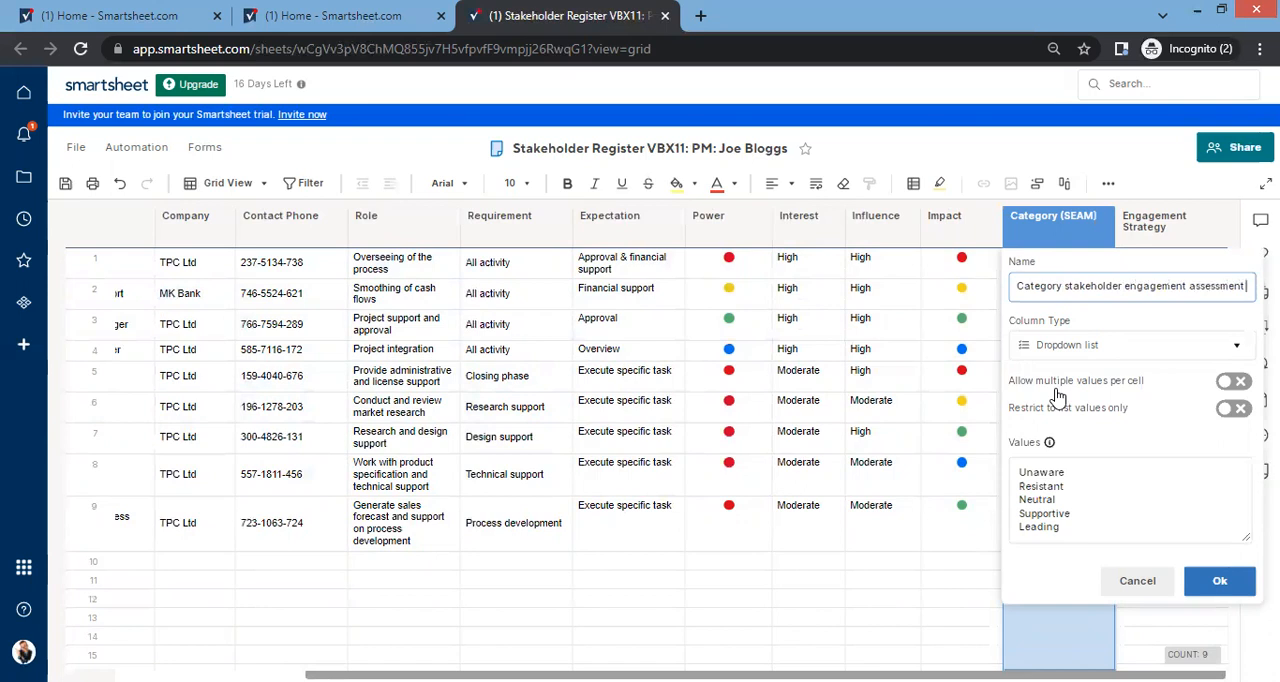
key(Return)
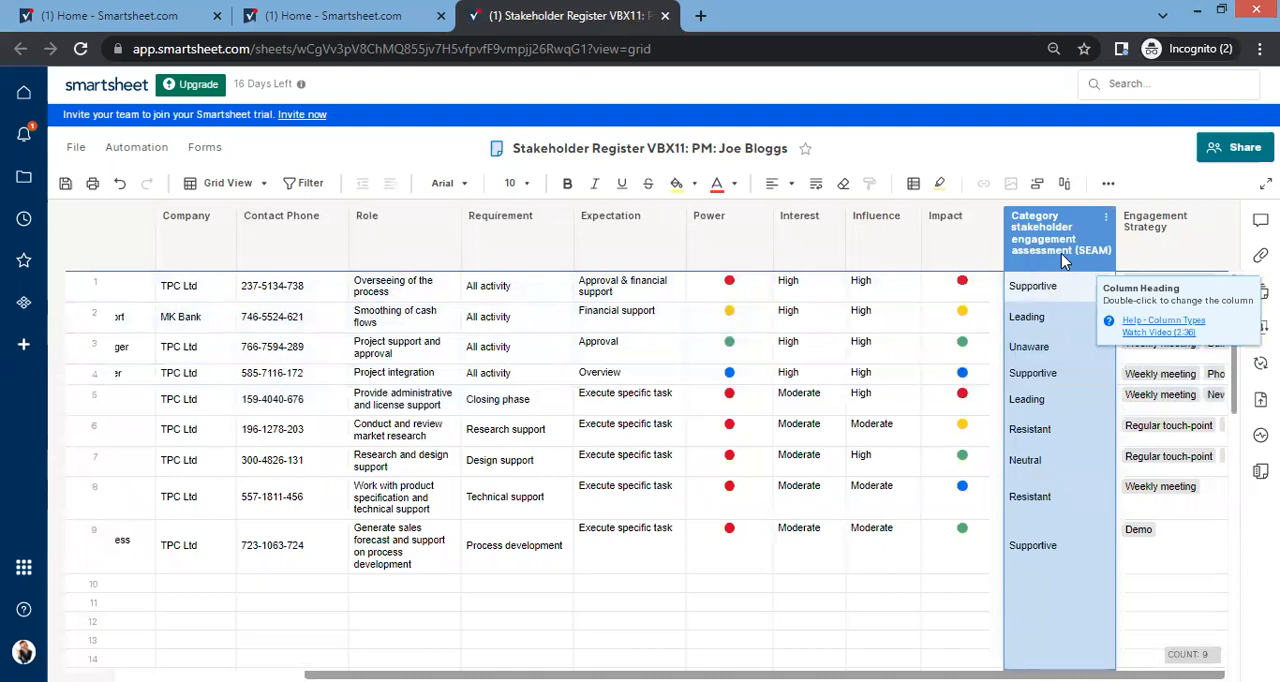
click(962, 584)
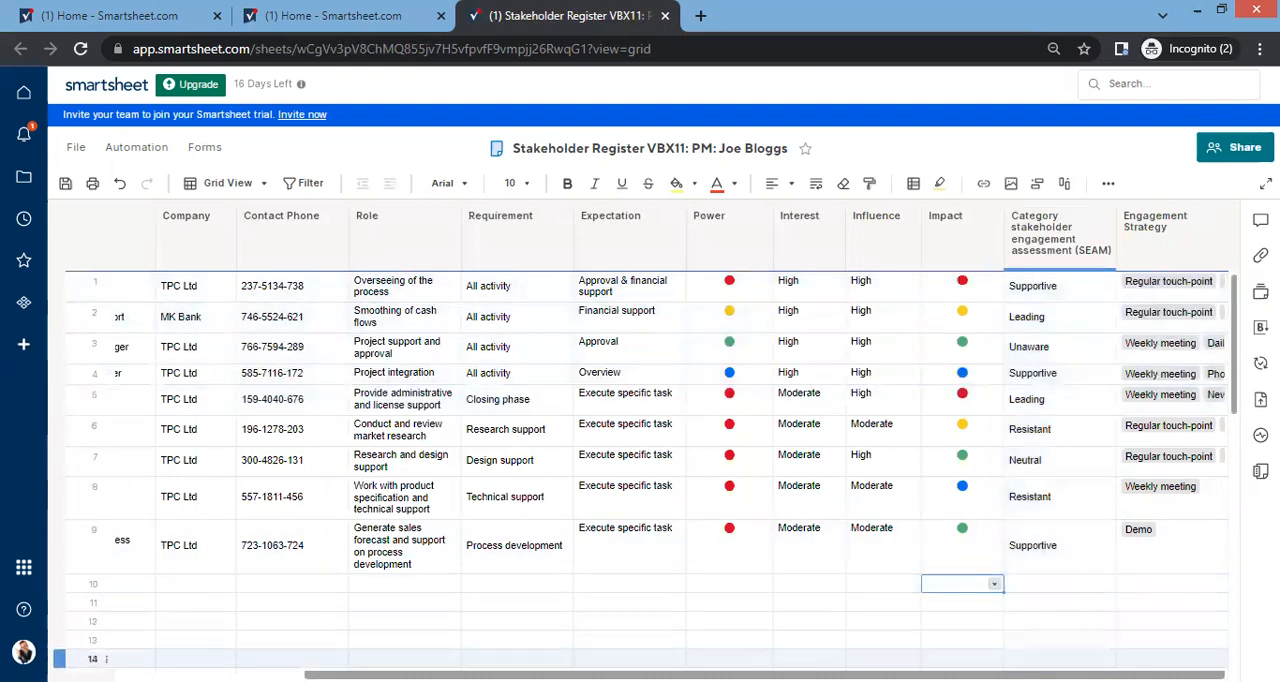
Step: Go back to the first columns of the register and save the sheet
mouse_move(960, 675)
mouse_down()
mouse_move(772, 675)
mouse_move(960, 675)
mouse_up()
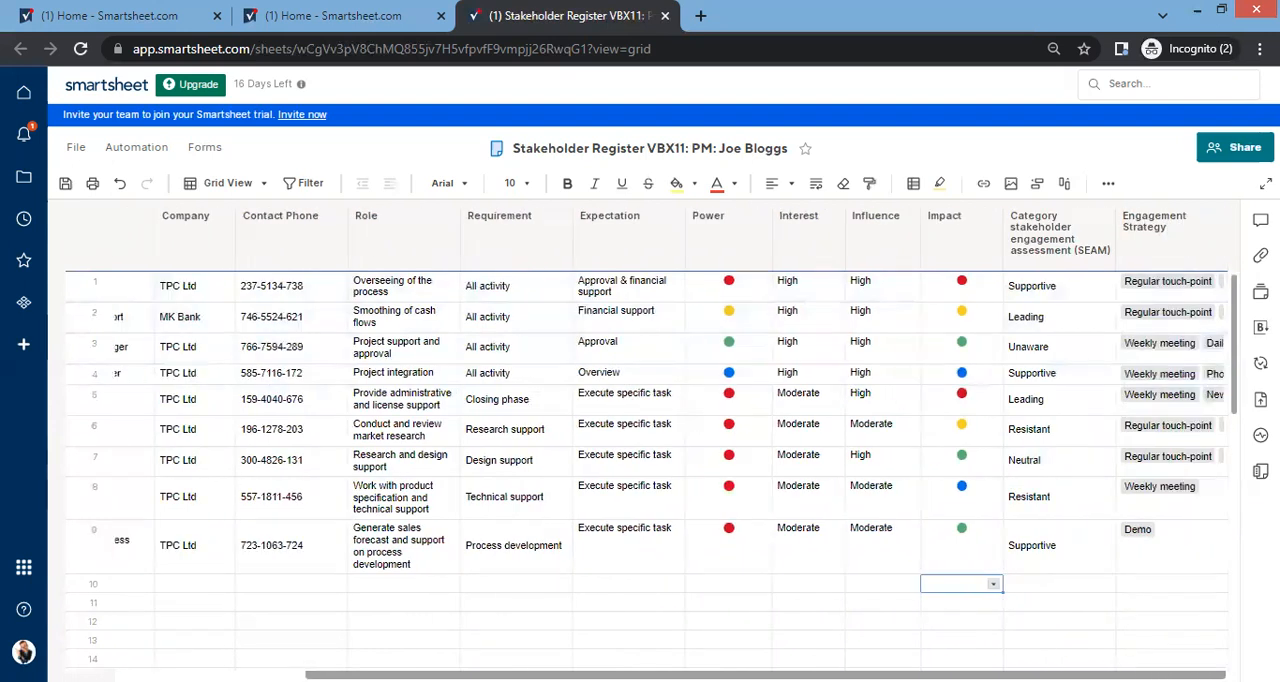
drag(960, 675, 772, 675)
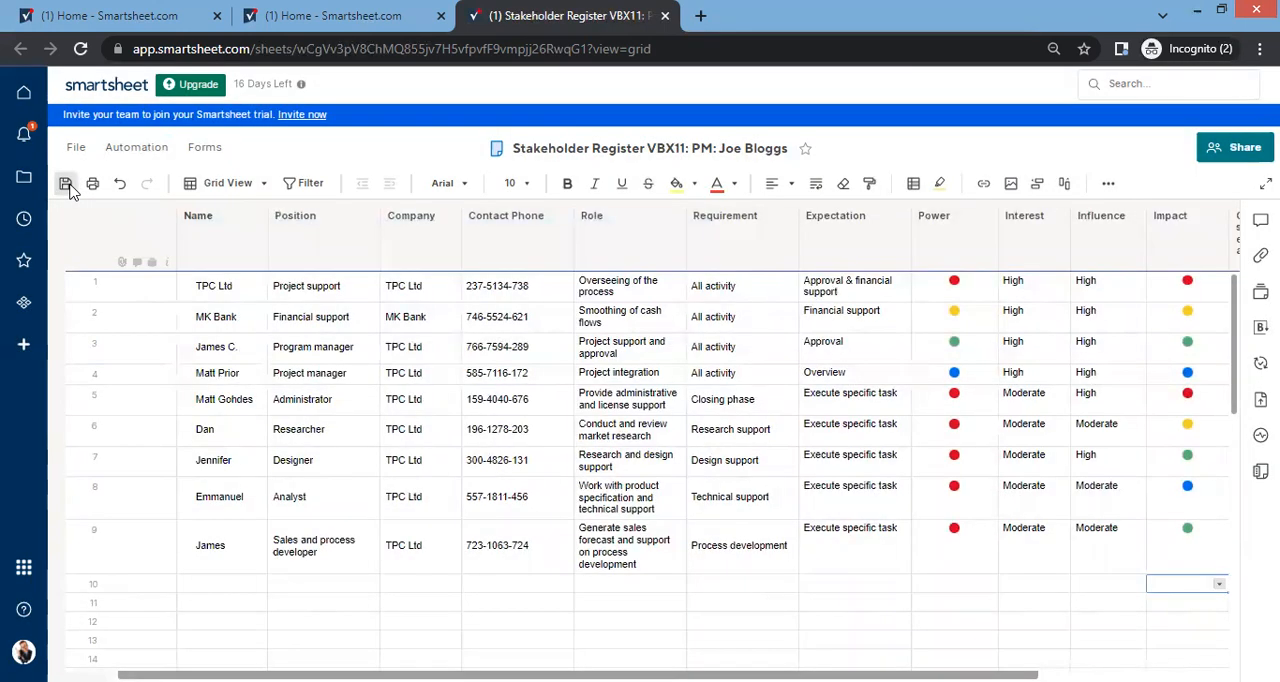
click(68, 187)
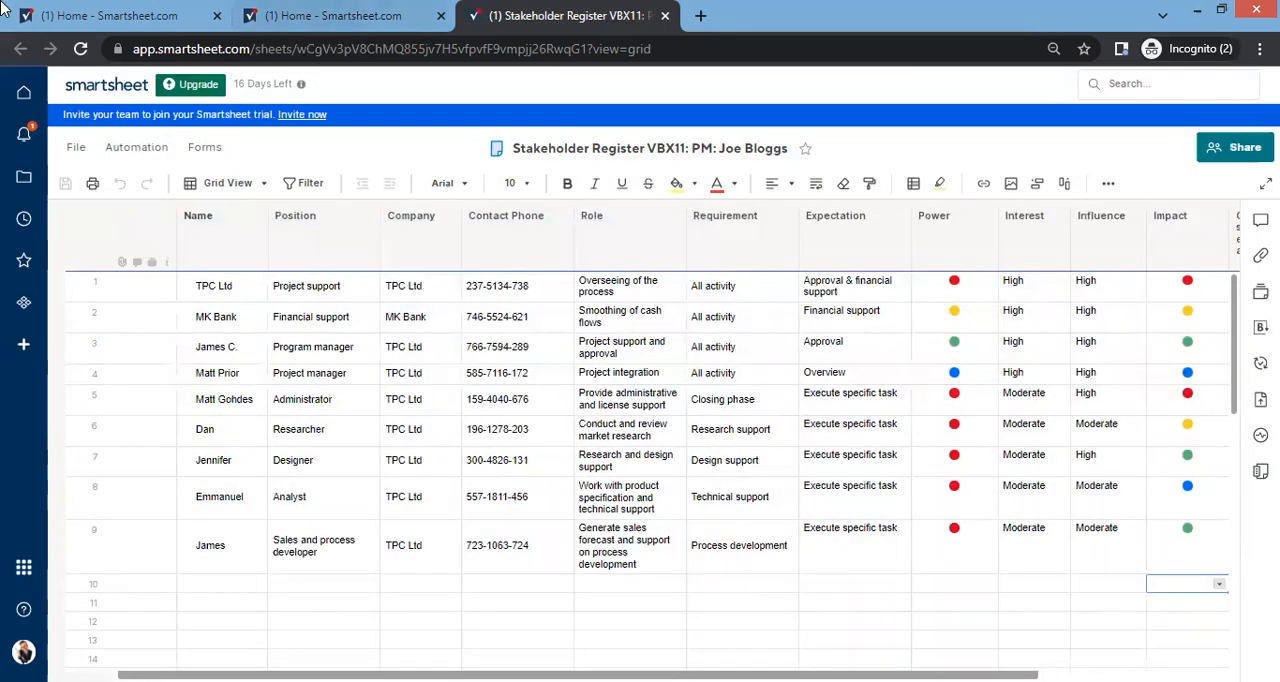